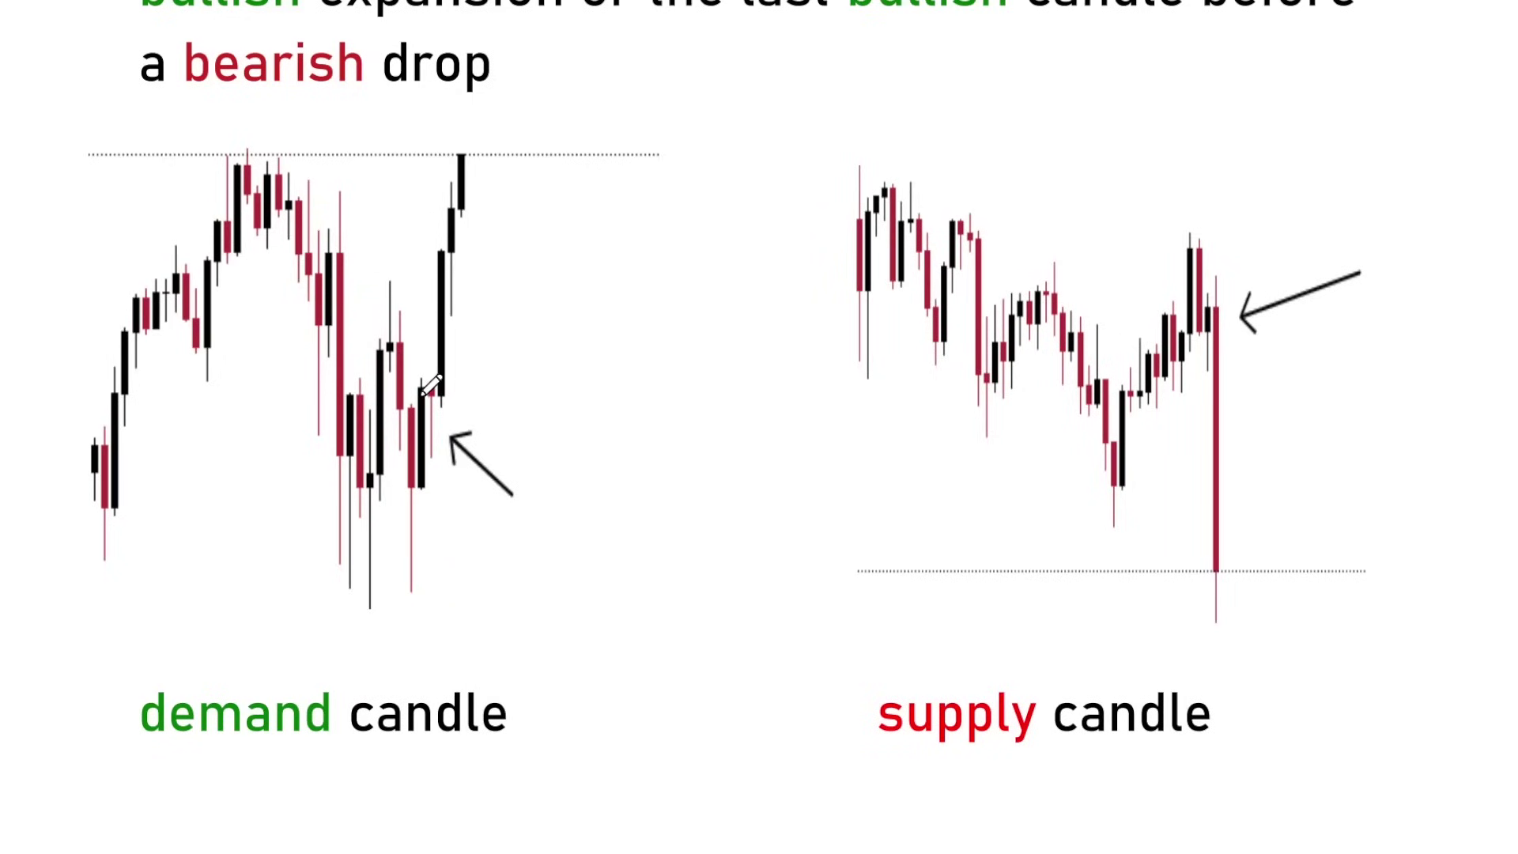
Circle the demand candle and its bullish expansion in red pen, and mark the supply candle with its bearish drop
mouse_move(420, 378)
left_mouse_down()
mouse_move(435, 451)
mouse_move(450, 393)
mouse_move(433, 382)
mouse_move(405, 245)
mouse_move(475, 152)
mouse_move(495, 316)
mouse_move(441, 417)
left_mouse_up()
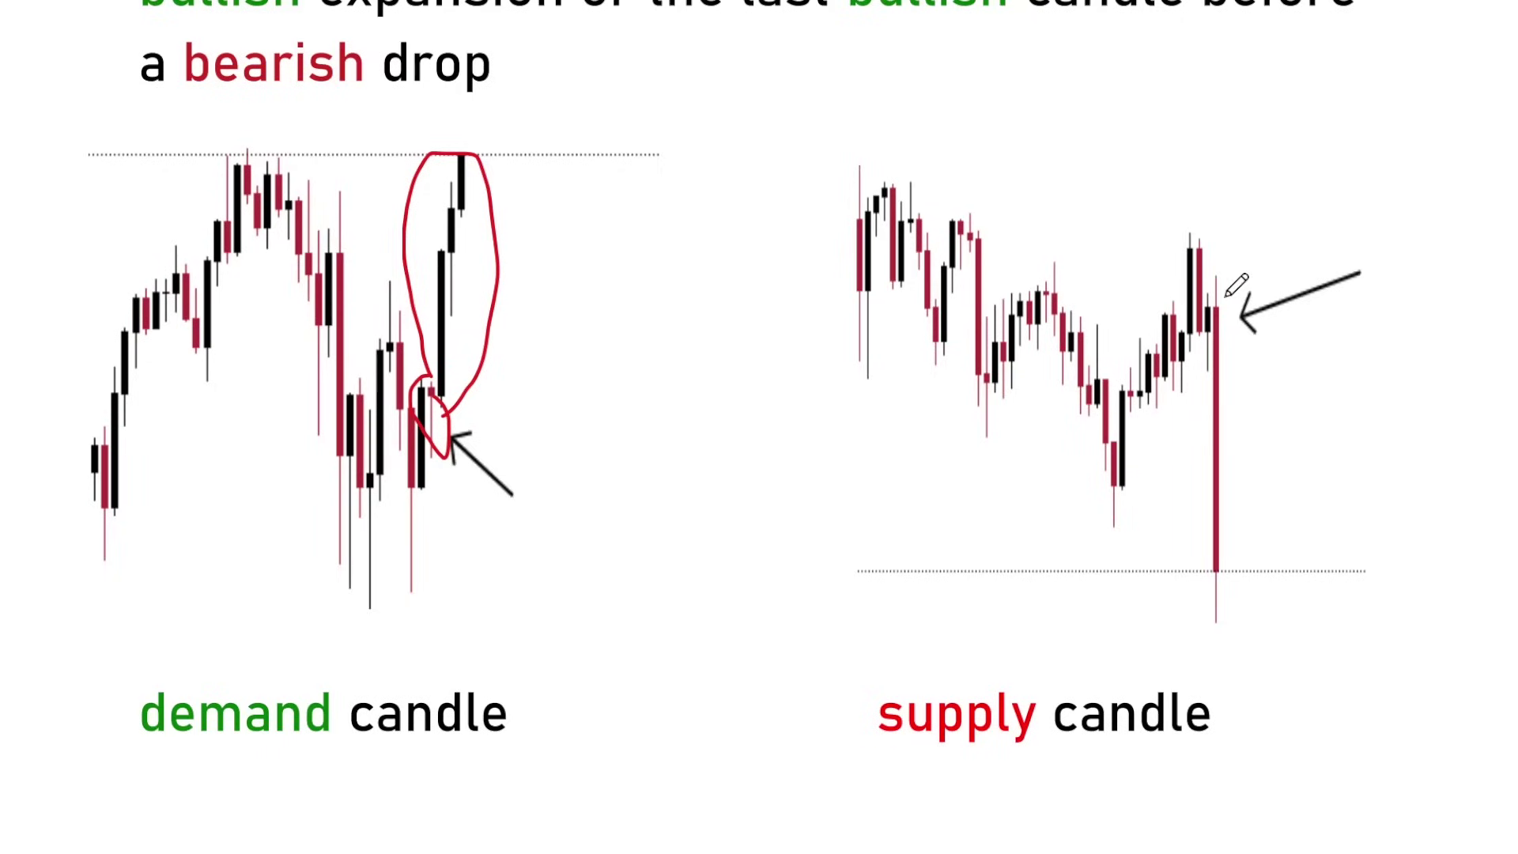
mouse_move(1216, 291)
left_mouse_down()
mouse_move(1192, 325)
mouse_move(1224, 370)
mouse_move(1226, 293)
left_mouse_up()
mouse_move(1319, 393)
left_mouse_down()
mouse_move(1205, 459)
mouse_move(1251, 475)
left_mouse_up()
On the supply zone example slide, outline the bearish drop and circle the candles revisiting the red zone
key("Right")
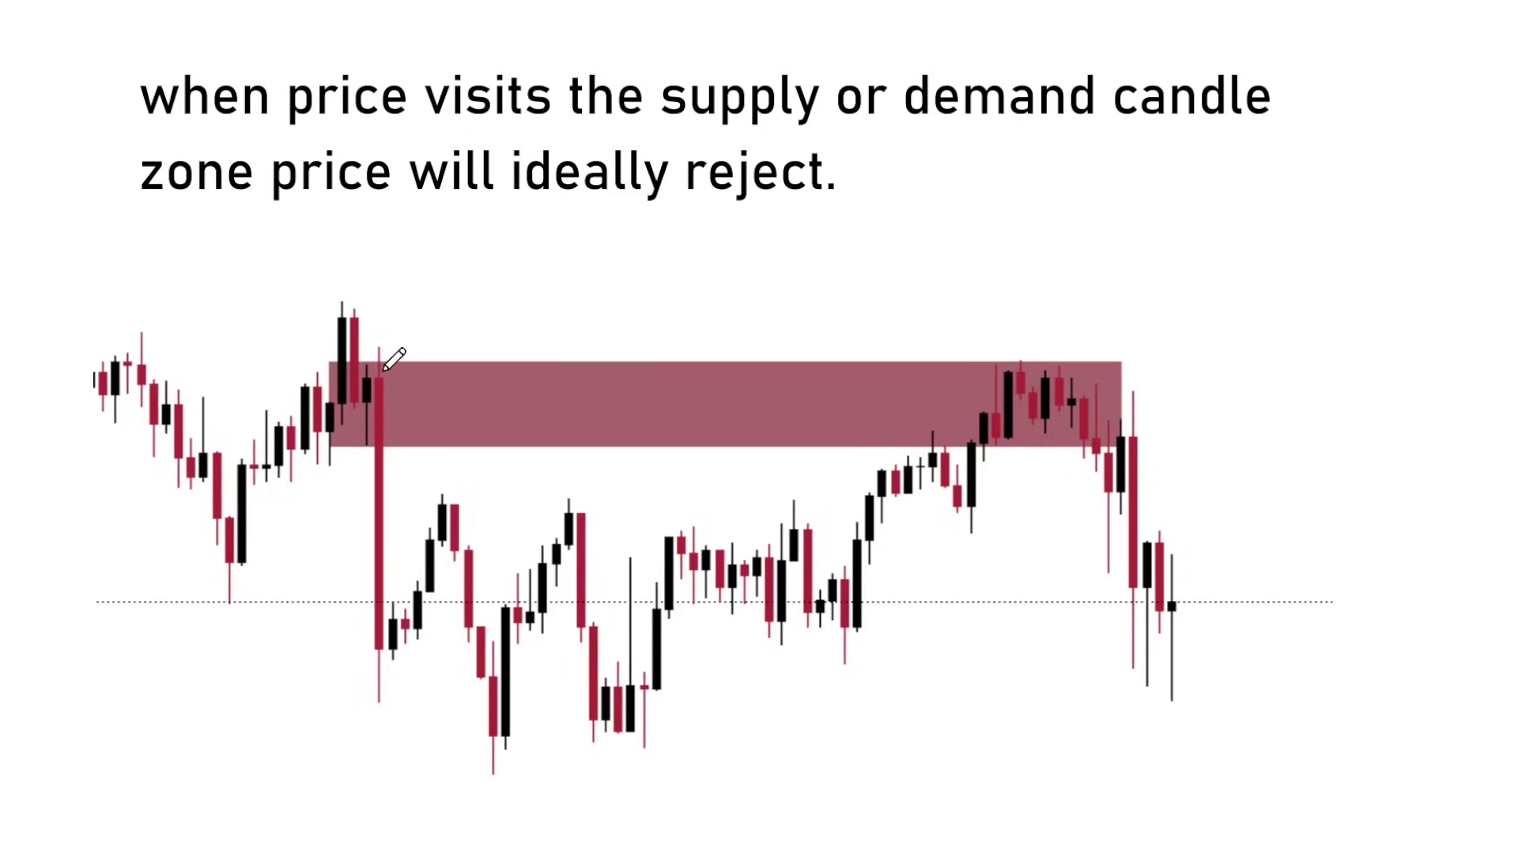
mouse_move(368, 388)
left_mouse_down()
mouse_move(342, 607)
mouse_move(386, 546)
left_mouse_up()
mouse_move(1044, 375)
left_mouse_down()
mouse_move(1071, 393)
mouse_move(1048, 398)
left_mouse_up()
On the demand zone example, circle the demand candle, and mark the bullish expansion and the bounce out of the green zone
scroll(966, 628, "down", 8)
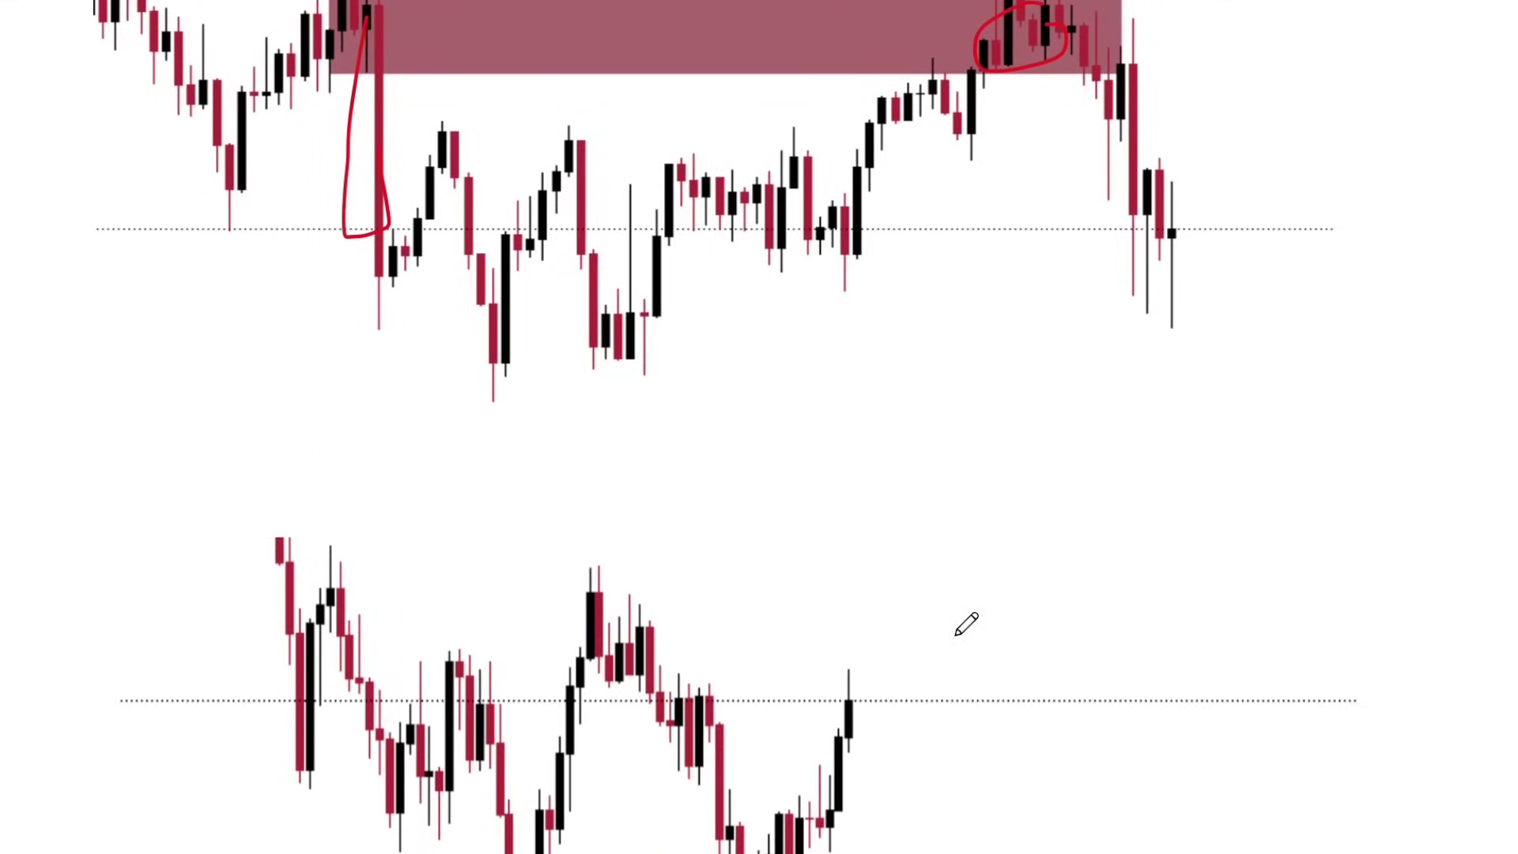
scroll(966, 625, "down", 2)
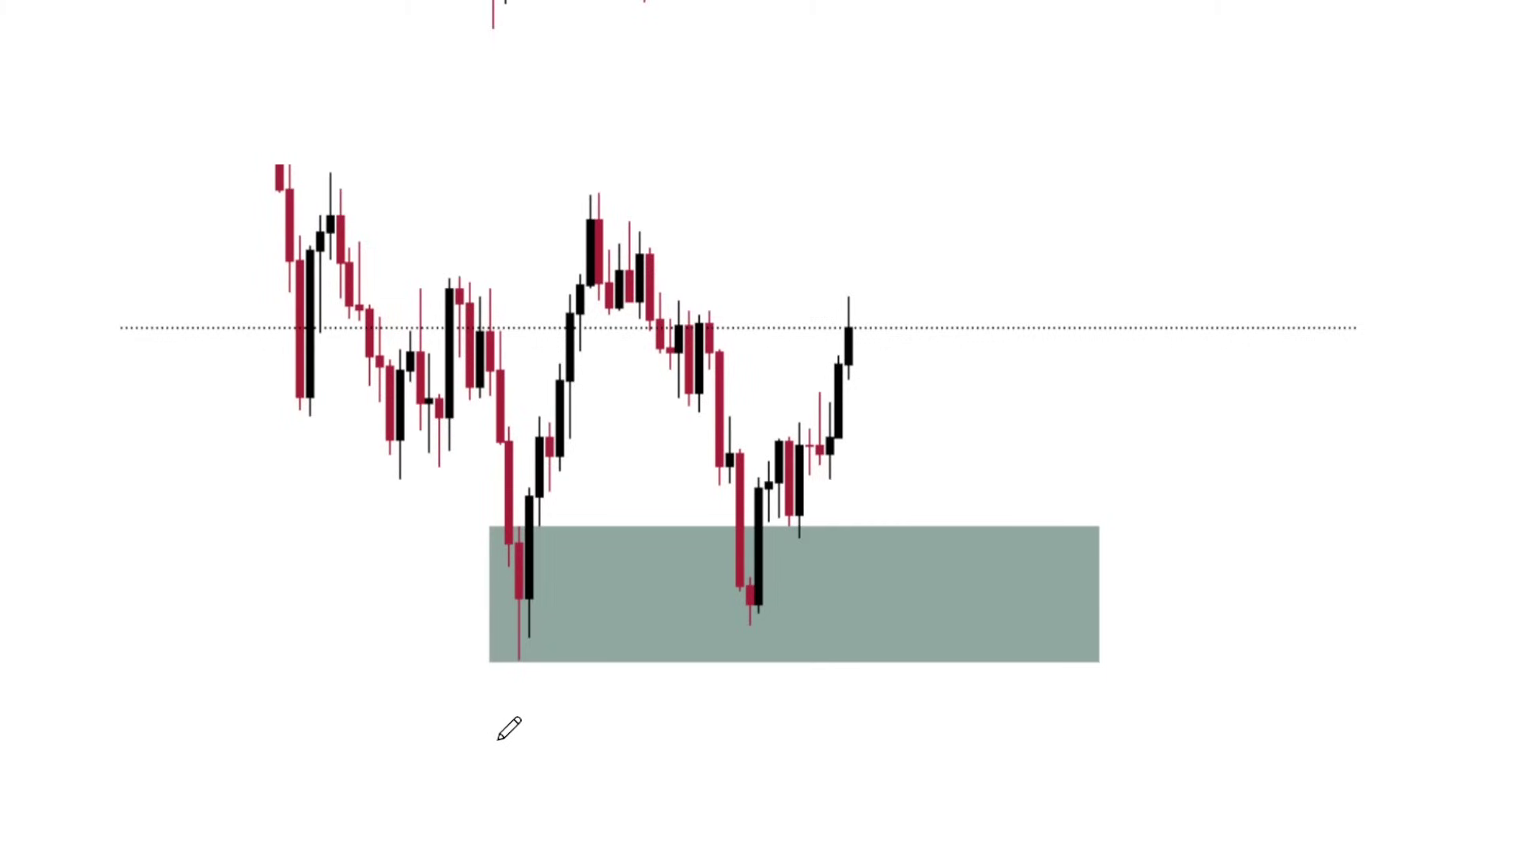
mouse_move(540, 525)
left_mouse_down()
mouse_move(492, 616)
mouse_move(522, 653)
mouse_move(526, 590)
left_mouse_up()
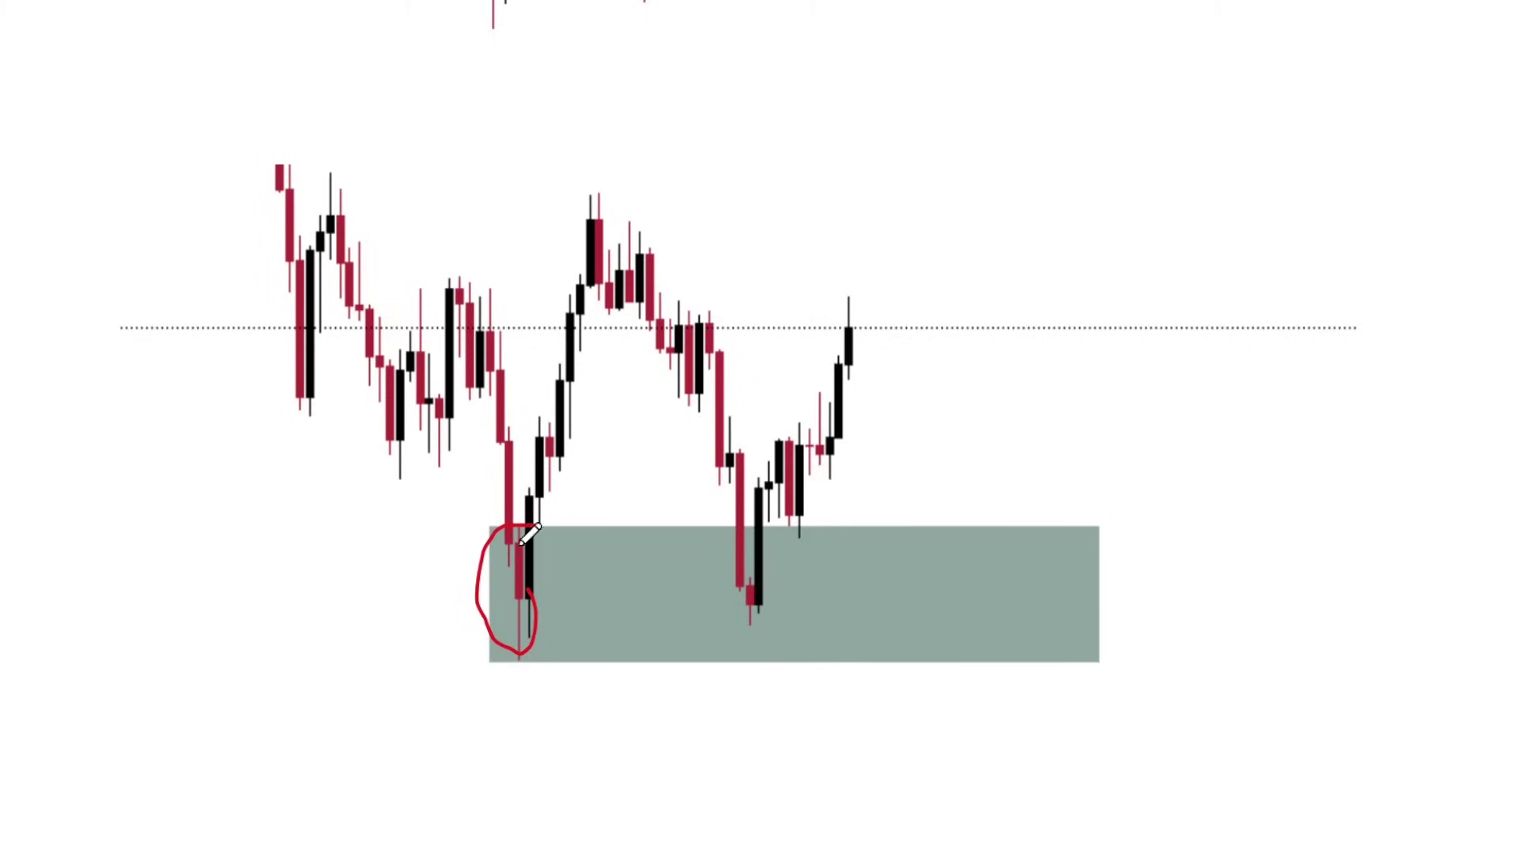
mouse_move(539, 210)
left_mouse_down()
mouse_move(545, 324)
mouse_move(520, 326)
left_mouse_up()
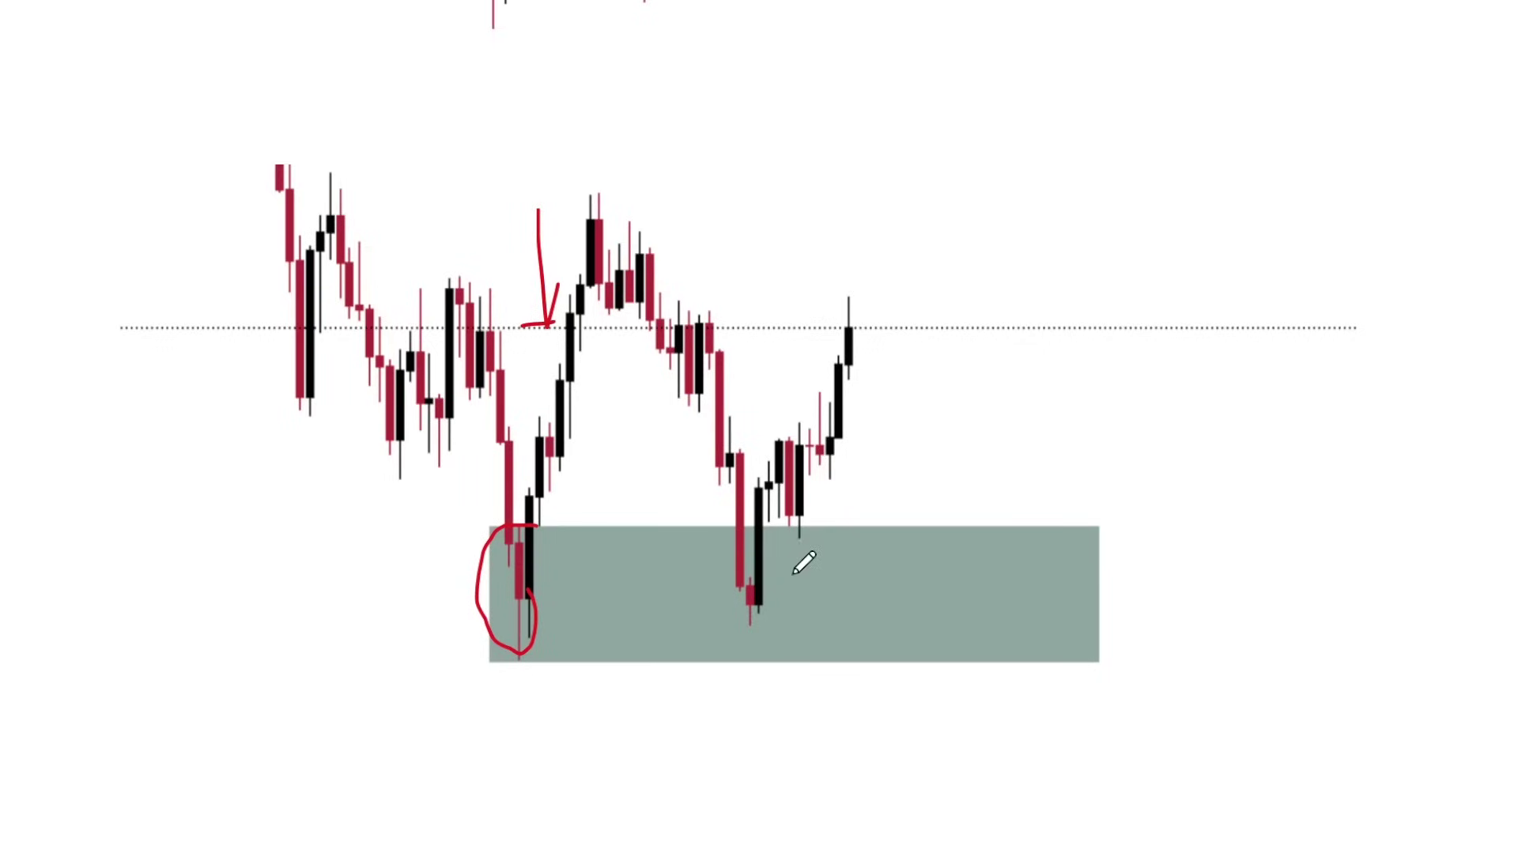
mouse_move(779, 563)
left_mouse_down()
mouse_move(844, 494)
mouse_move(874, 284)
left_mouse_up()
mouse_move(983, 585)
left_mouse_down()
mouse_move(840, 586)
mouse_move(916, 622)
left_mouse_up()
left_click_drag(924, 530, 827, 586)
mouse_move(635, 645)
left_mouse_down()
mouse_move(548, 589)
mouse_move(590, 585)
mouse_move(554, 615)
left_mouse_up()
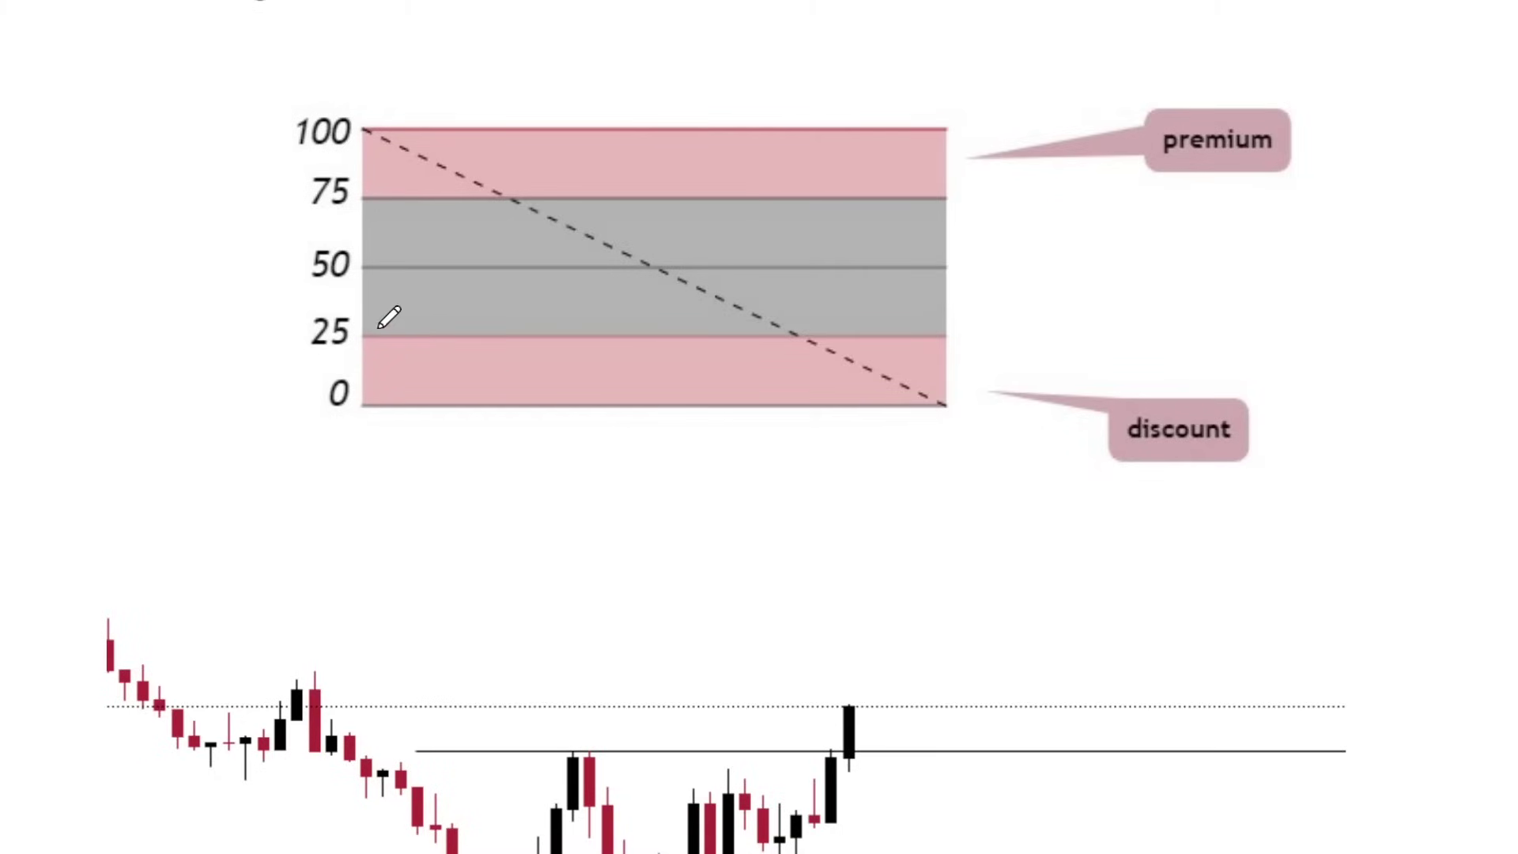
On the Sep–Dec chart, underline the old range high and low, and mark the newest swing high and swing low
scroll(641, 542, "down", 5)
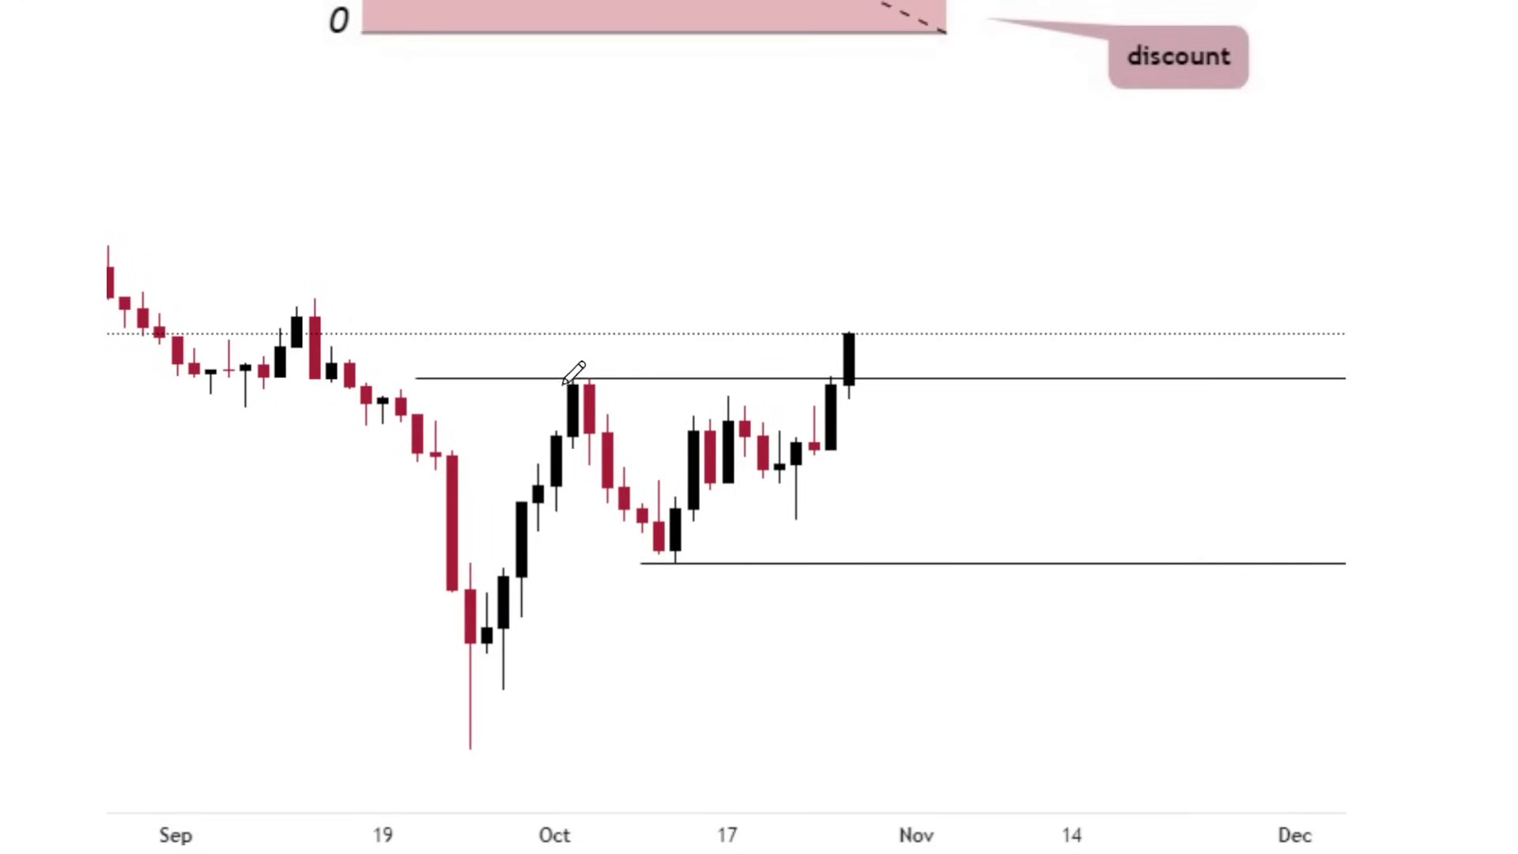
left_click_drag(559, 376, 576, 377)
left_click_drag(661, 567, 681, 566)
left_click_drag(849, 335, 873, 391)
left_click_drag(799, 331, 902, 336)
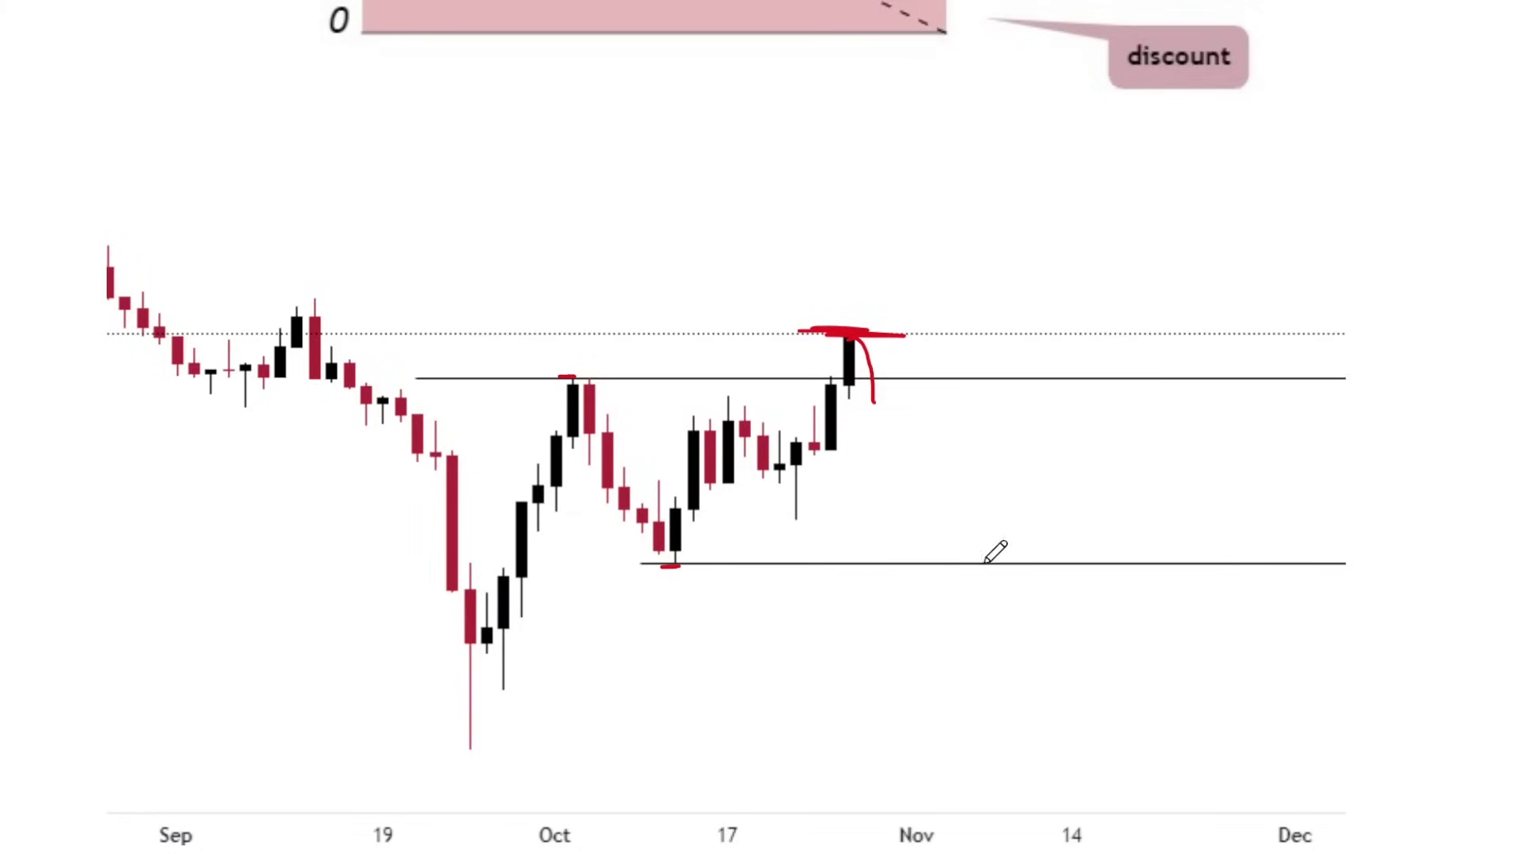
mouse_move(786, 517)
left_mouse_down()
mouse_move(851, 513)
mouse_move(825, 515)
left_mouse_up()
On the "fib on new range" chart, mark the range's low and high, and label the outer zones D and P
scroll(933, 706, "down", 10)
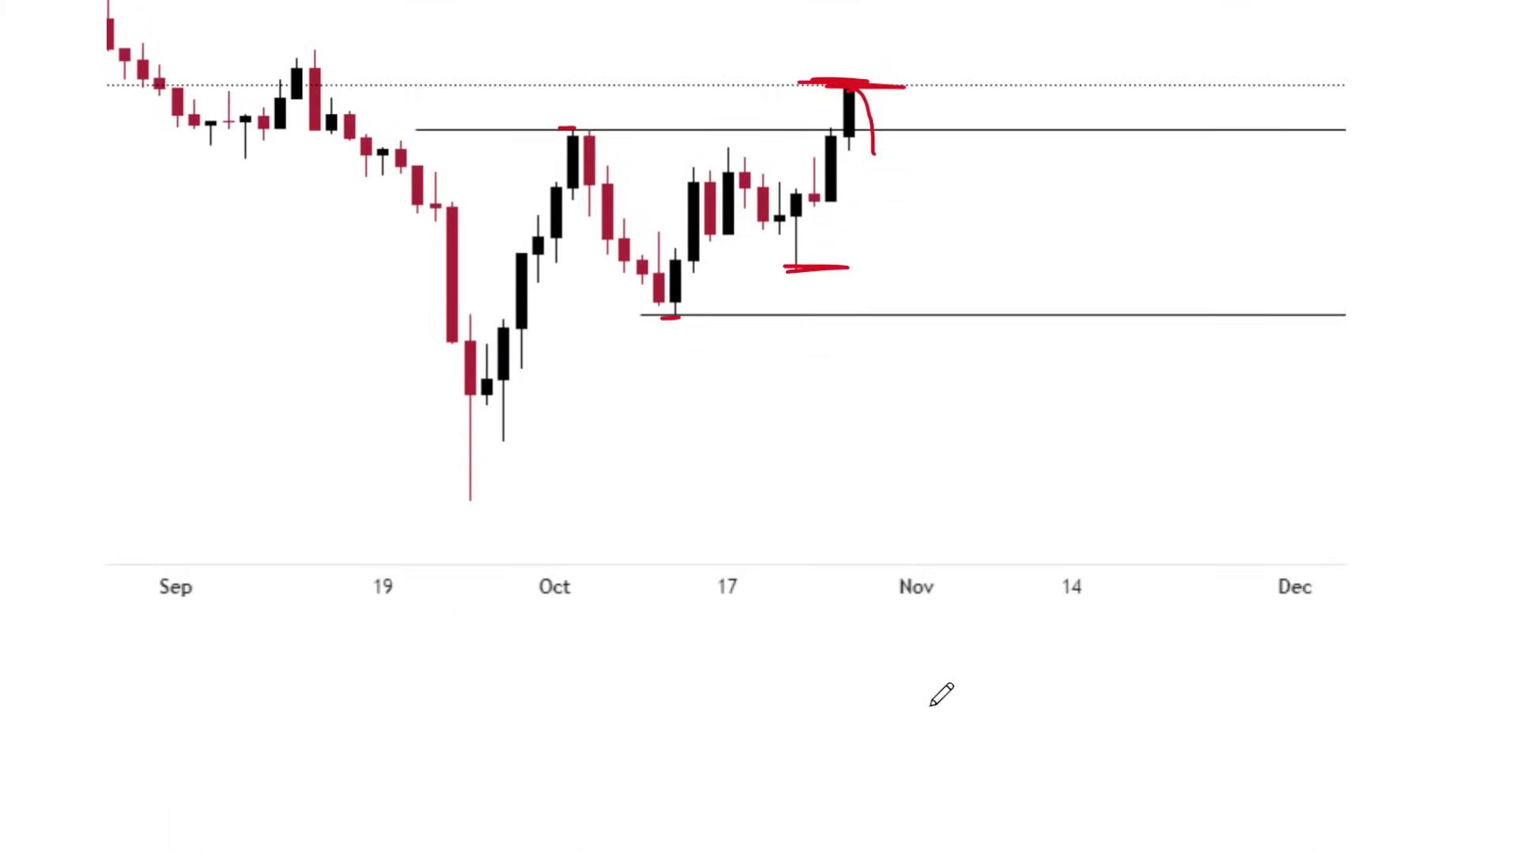
scroll(931, 688, "down", 5)
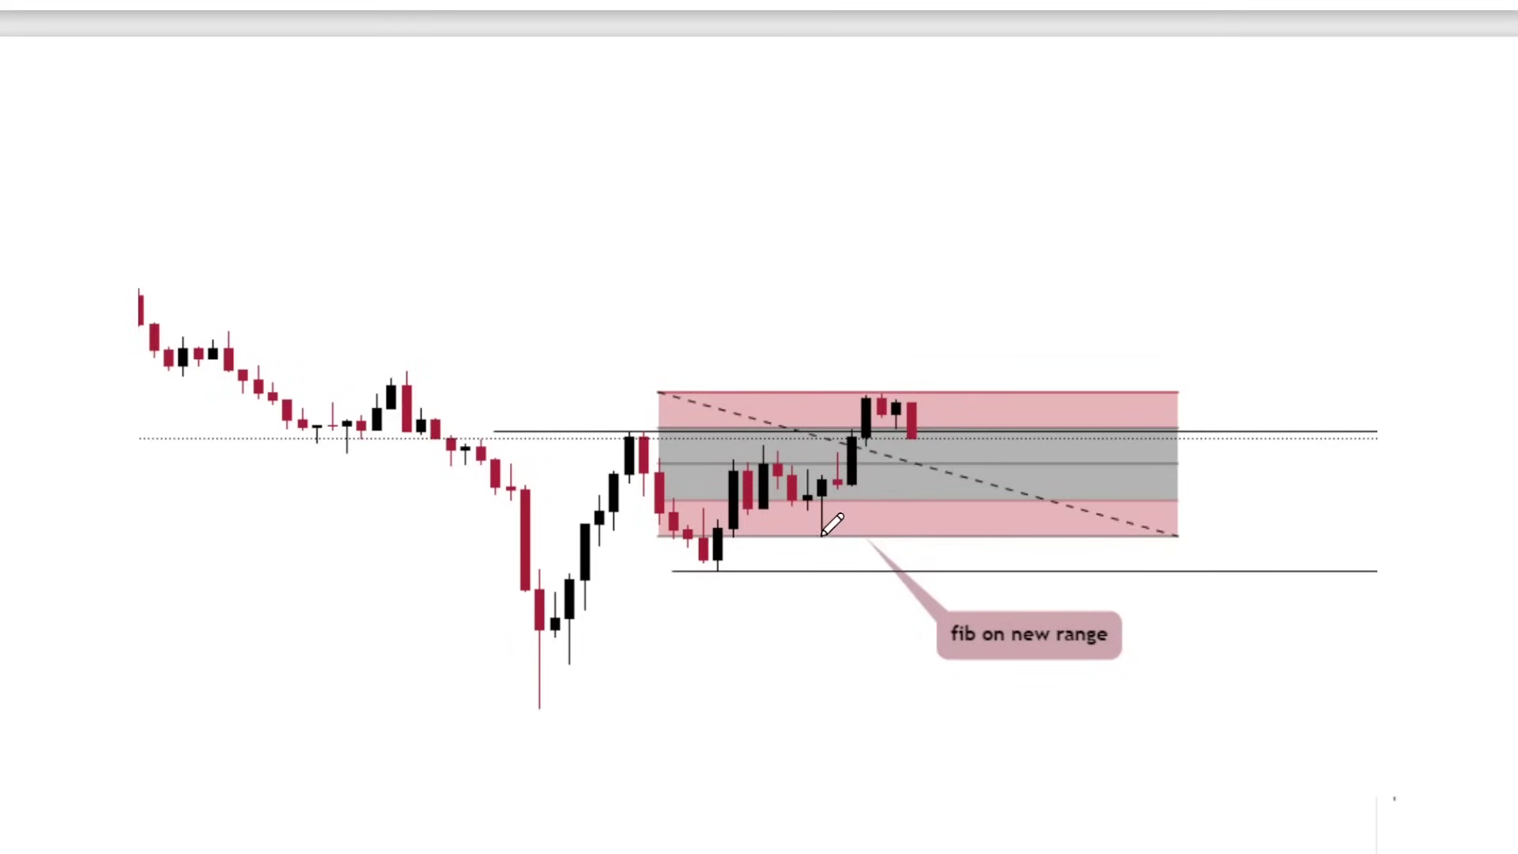
left_click_drag(820, 537, 834, 536)
left_click_drag(860, 396, 902, 395)
left_click_drag(1149, 510, 1155, 535)
mouse_move(1143, 402)
left_mouse_down()
mouse_move(1142, 417)
mouse_move(1158, 409)
mouse_move(1145, 416)
left_mouse_up()
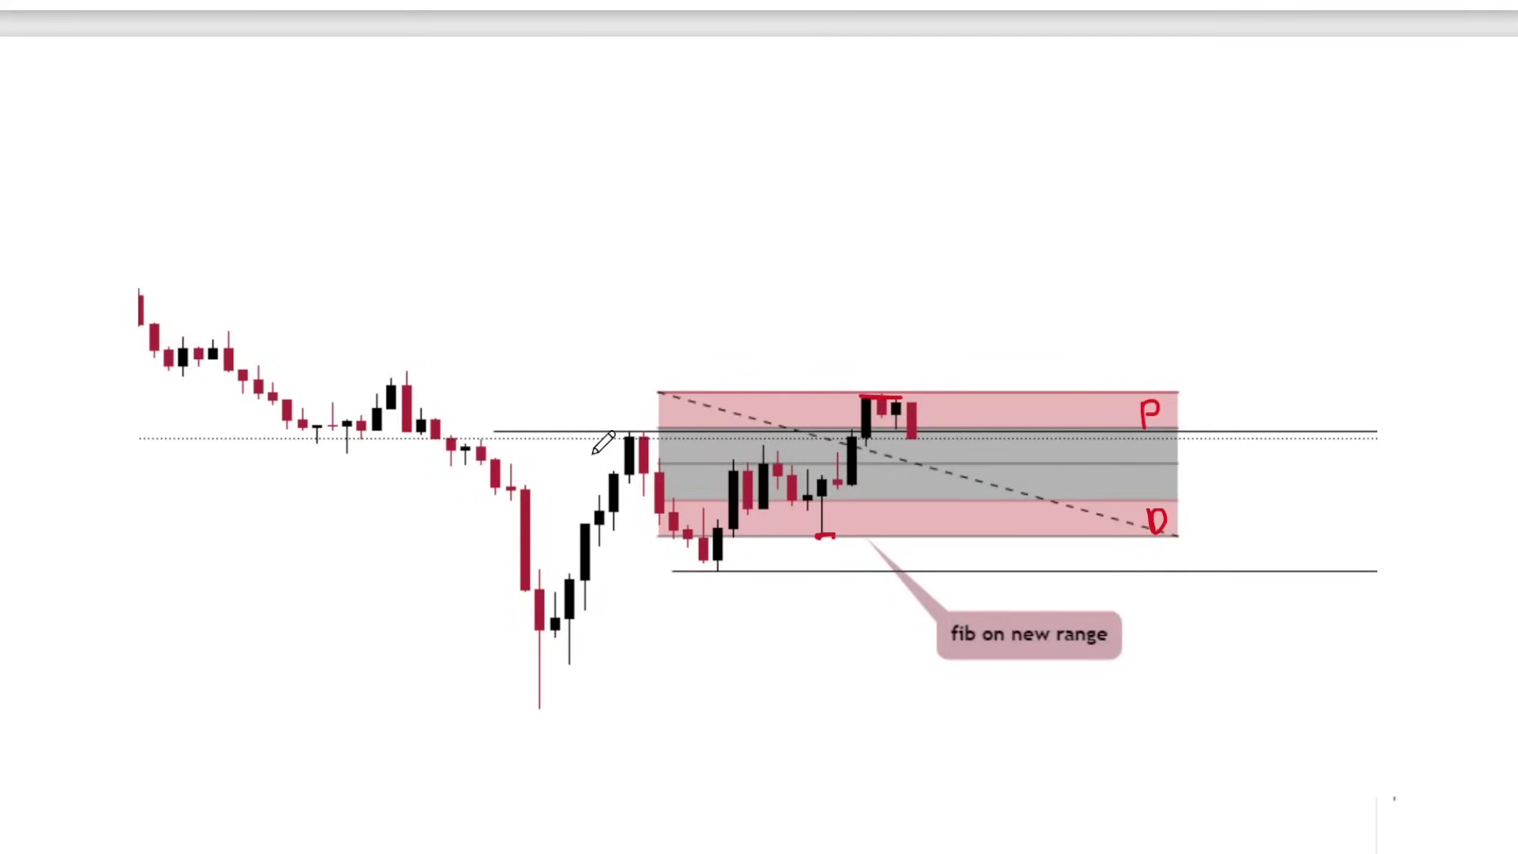
Sketch a rising zigzag above the chart, with a line across its first peak marking the break of structure
mouse_move(567, 364)
left_mouse_down()
mouse_move(625, 235)
mouse_move(738, 187)
left_mouse_up()
left_click_drag(619, 237, 727, 252)
mouse_move(739, 197)
left_mouse_down()
mouse_move(769, 292)
mouse_move(844, 254)
mouse_move(910, 167)
left_mouse_up()
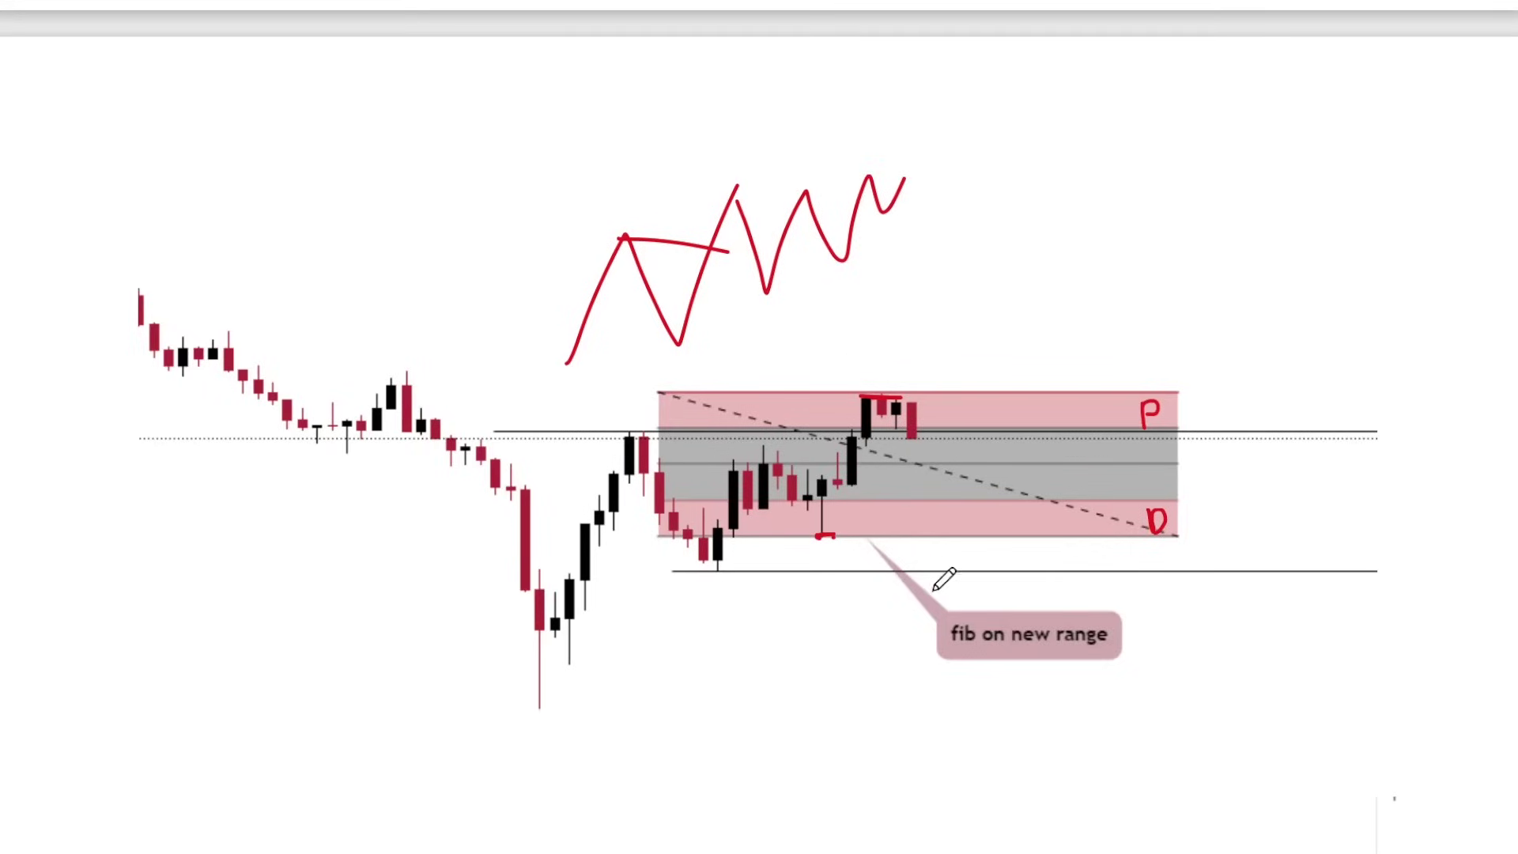
Scribble over the discount zone beneath the latest candles, and mark the rally above the range on the following GBPUSD chart
mouse_move(921, 491)
left_mouse_down()
mouse_move(917, 518)
mouse_move(945, 494)
mouse_move(922, 508)
mouse_move(932, 532)
left_mouse_up()
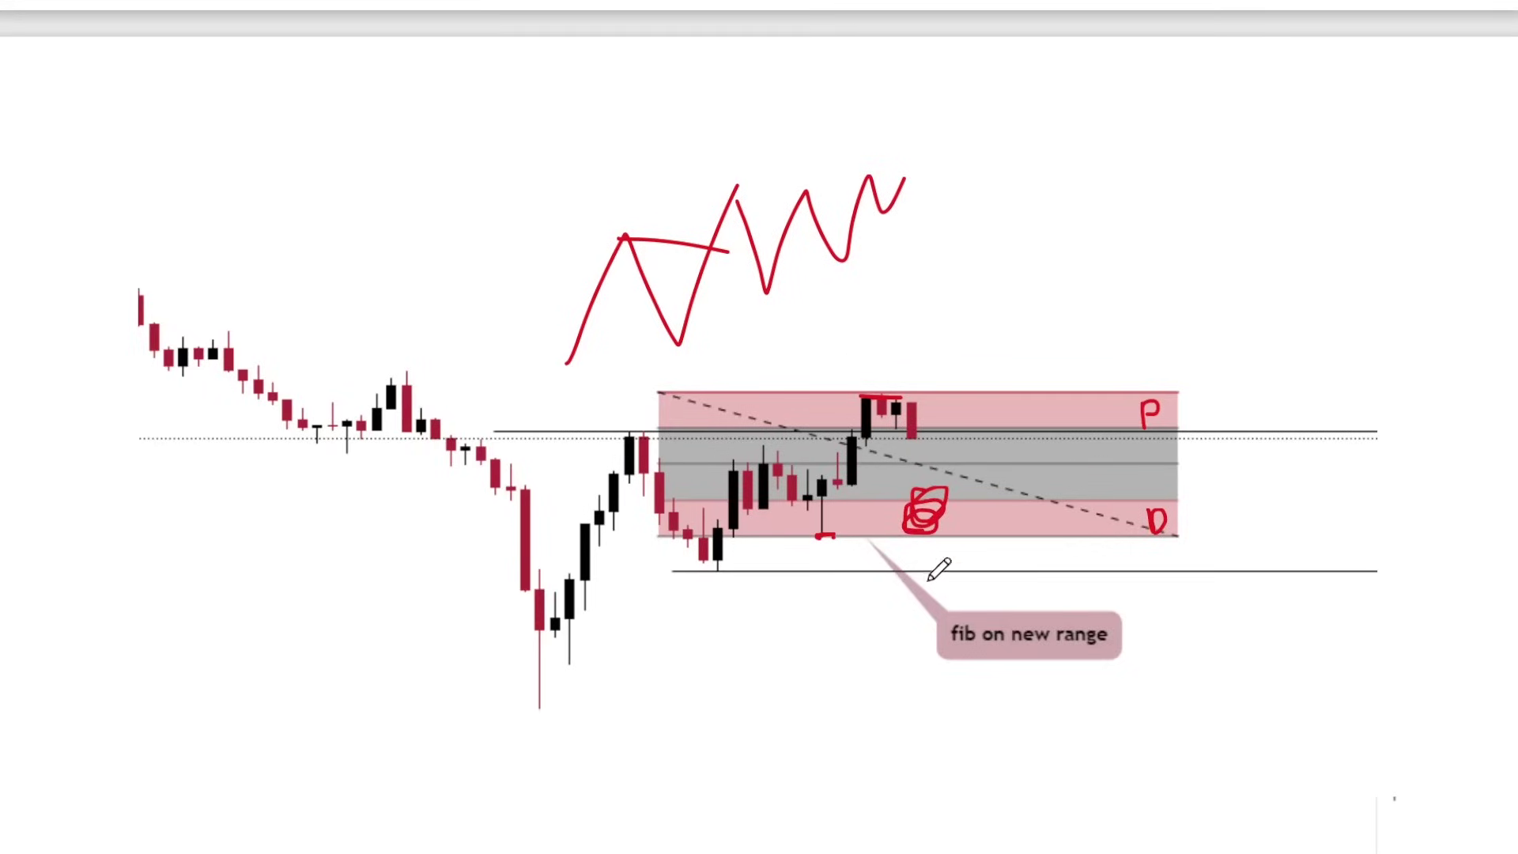
scroll(844, 642, "down", 9)
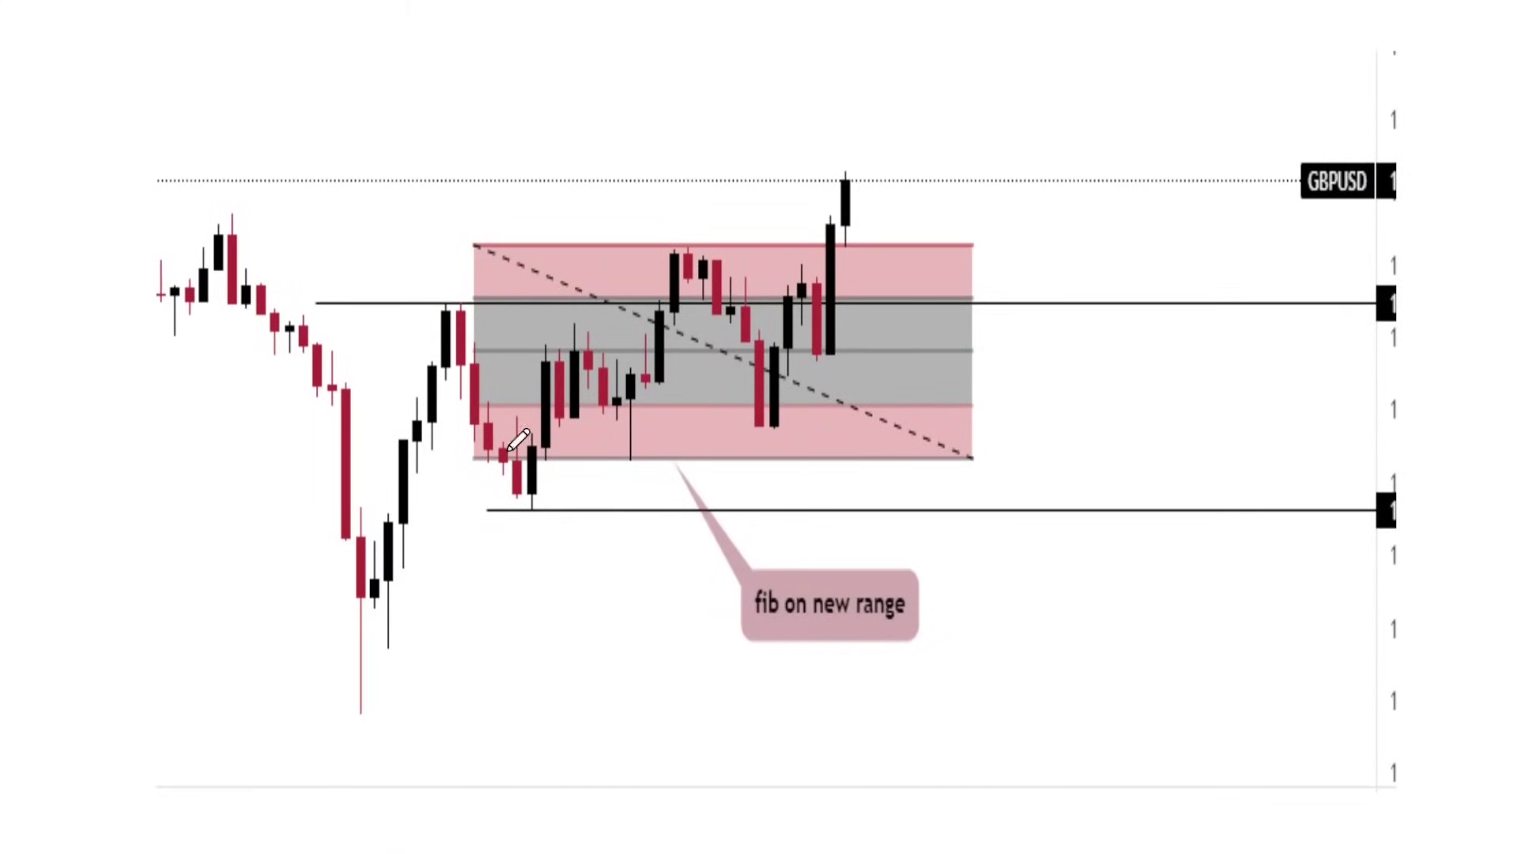
mouse_move(658, 266)
left_mouse_down()
mouse_move(716, 261)
mouse_move(751, 404)
mouse_move(779, 400)
mouse_move(759, 455)
mouse_move(790, 308)
mouse_move(821, 312)
mouse_move(870, 152)
left_mouse_up()
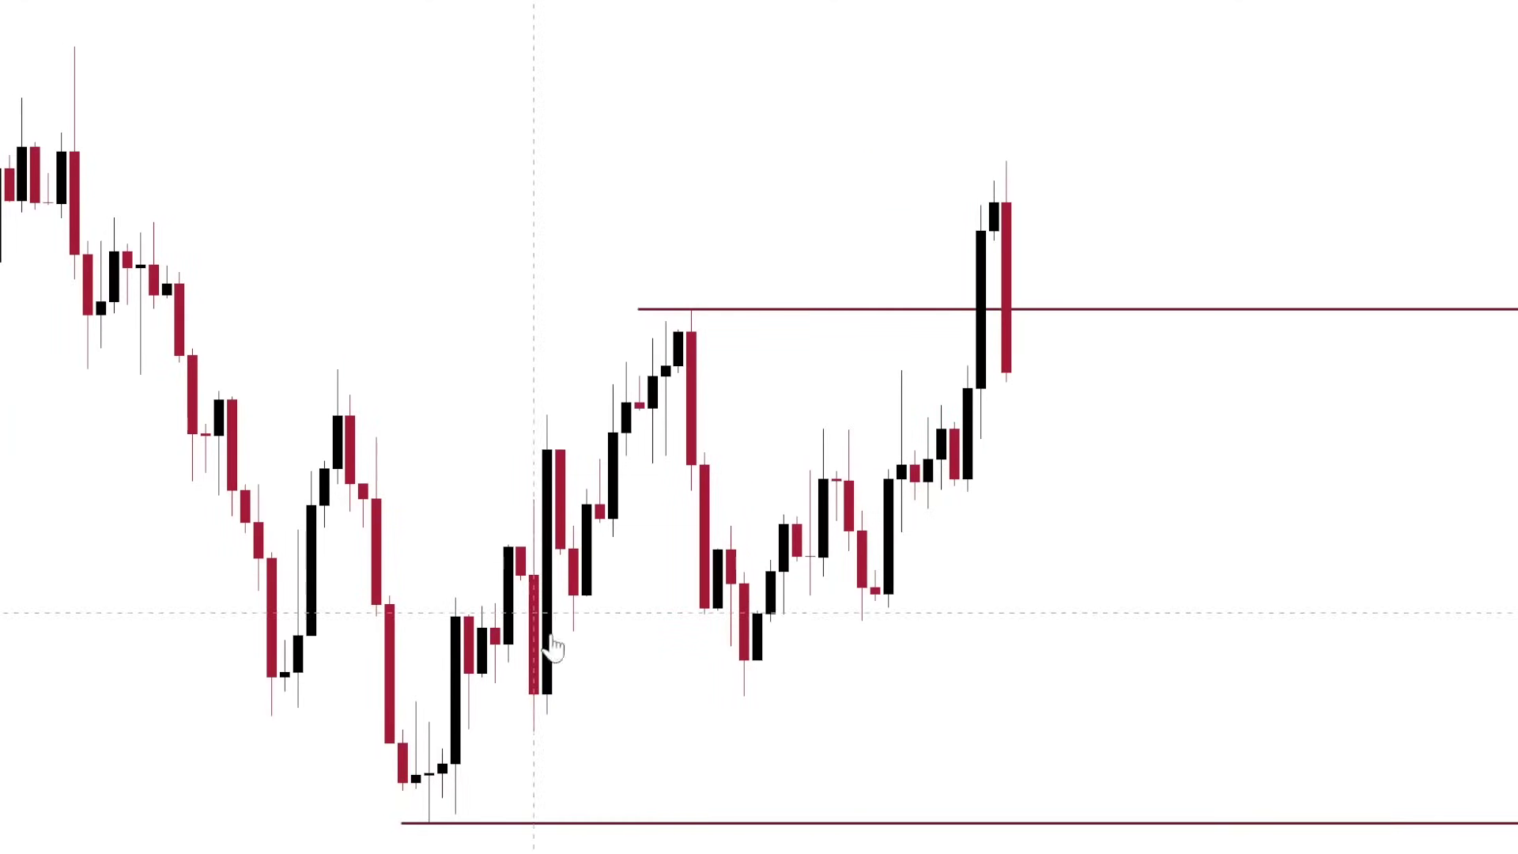
In the TradingView chart, move the range lines to the newest swing high and its swing low, and draw a Fibonacci retracement between them
left_click_drag(836, 310, 1064, 163)
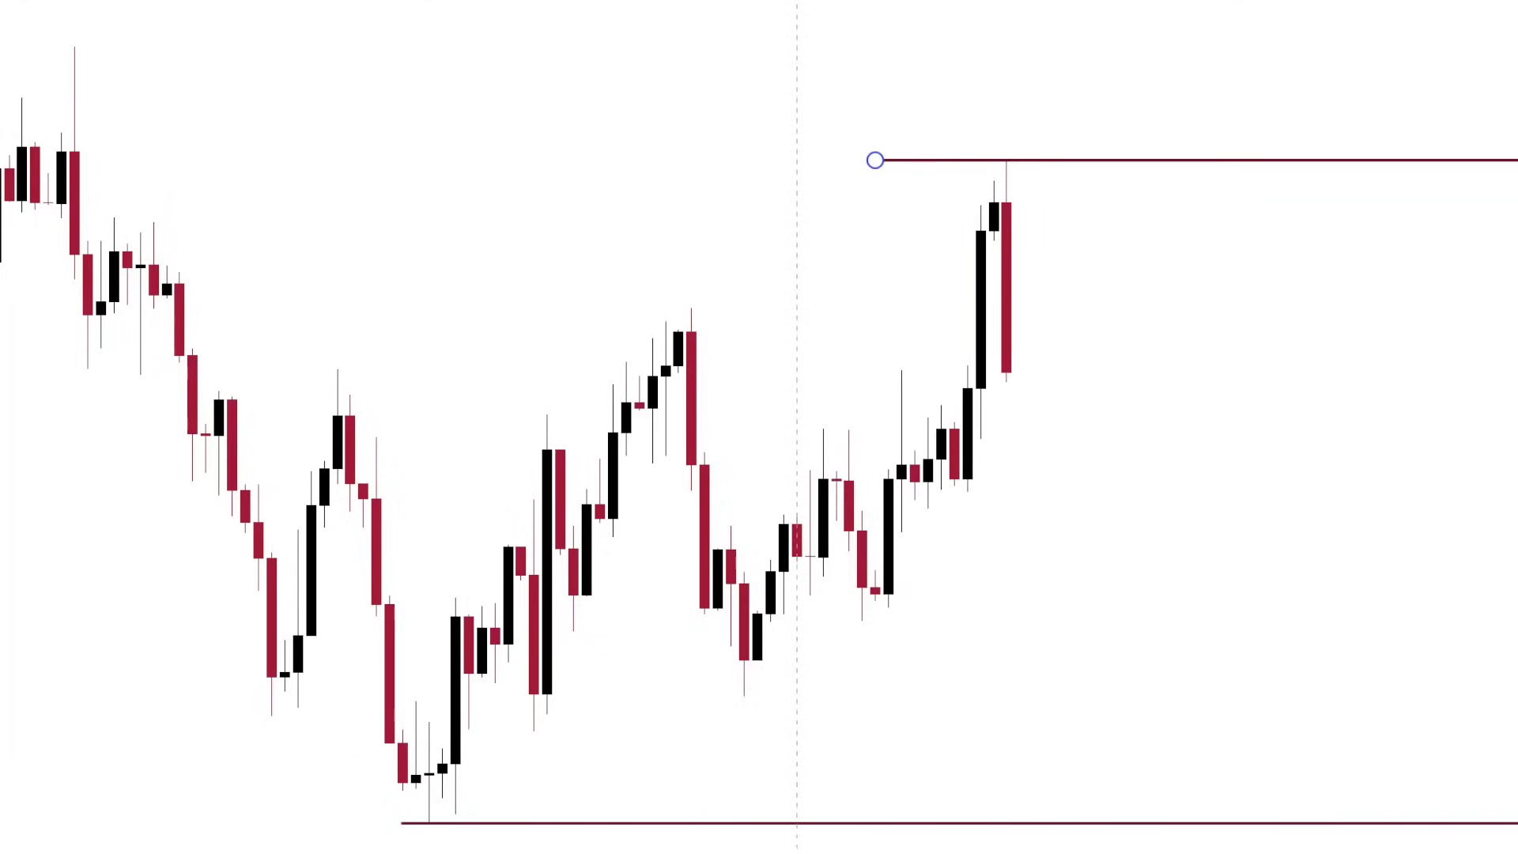
left_click_drag(791, 831, 1070, 701)
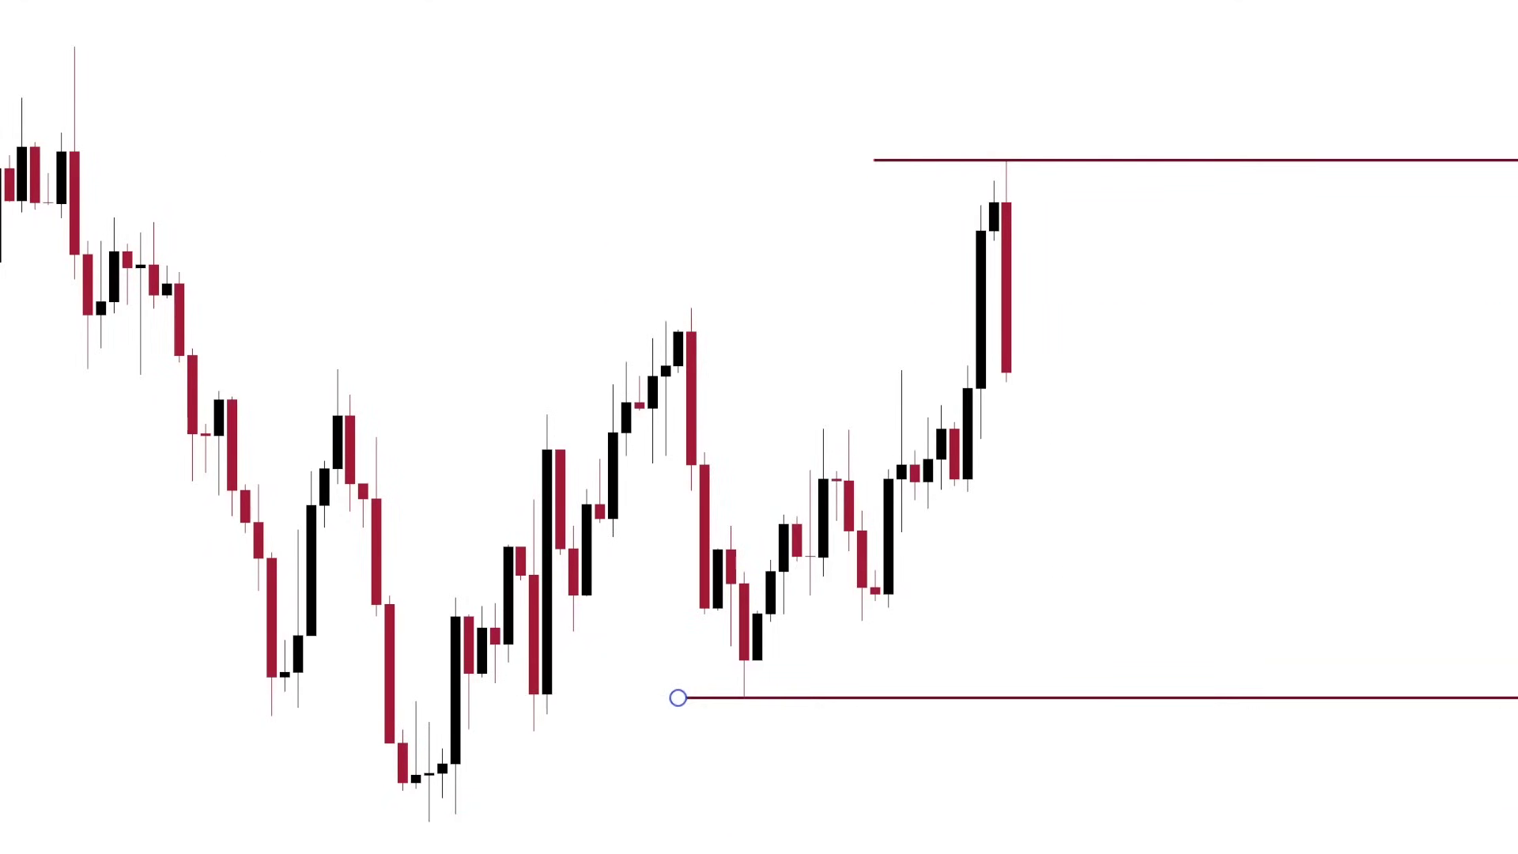
mouse_move(875, 161)
left_mouse_down()
mouse_move(1068, 427)
mouse_move(1126, 708)
mouse_move(1336, 697)
left_mouse_up()
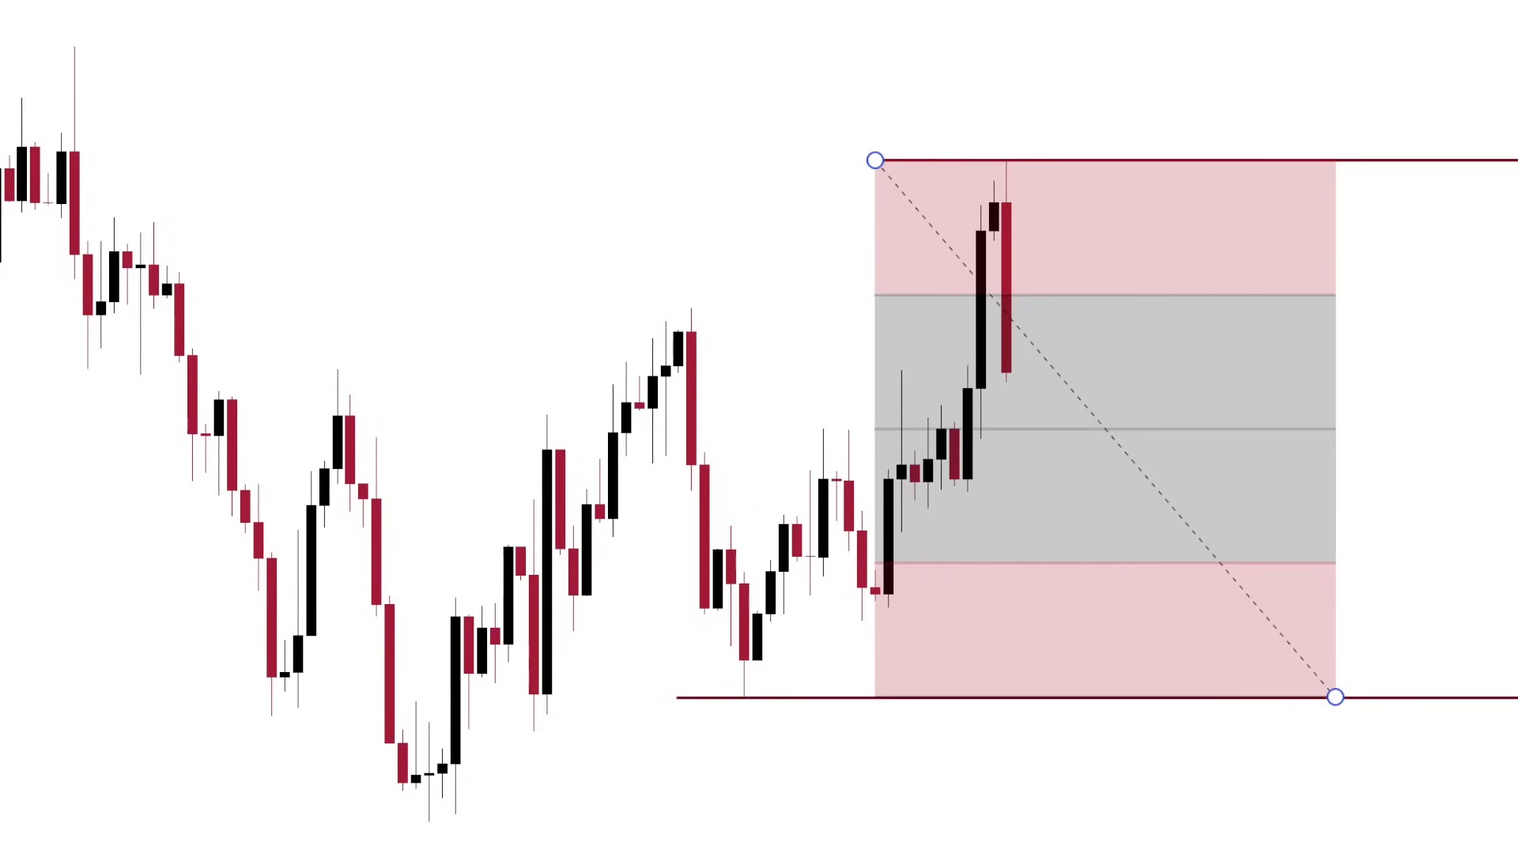
Cover the lower quarter of the Fibonacci range with a green rectangle, and delete the retracement
left_click(38, 575)
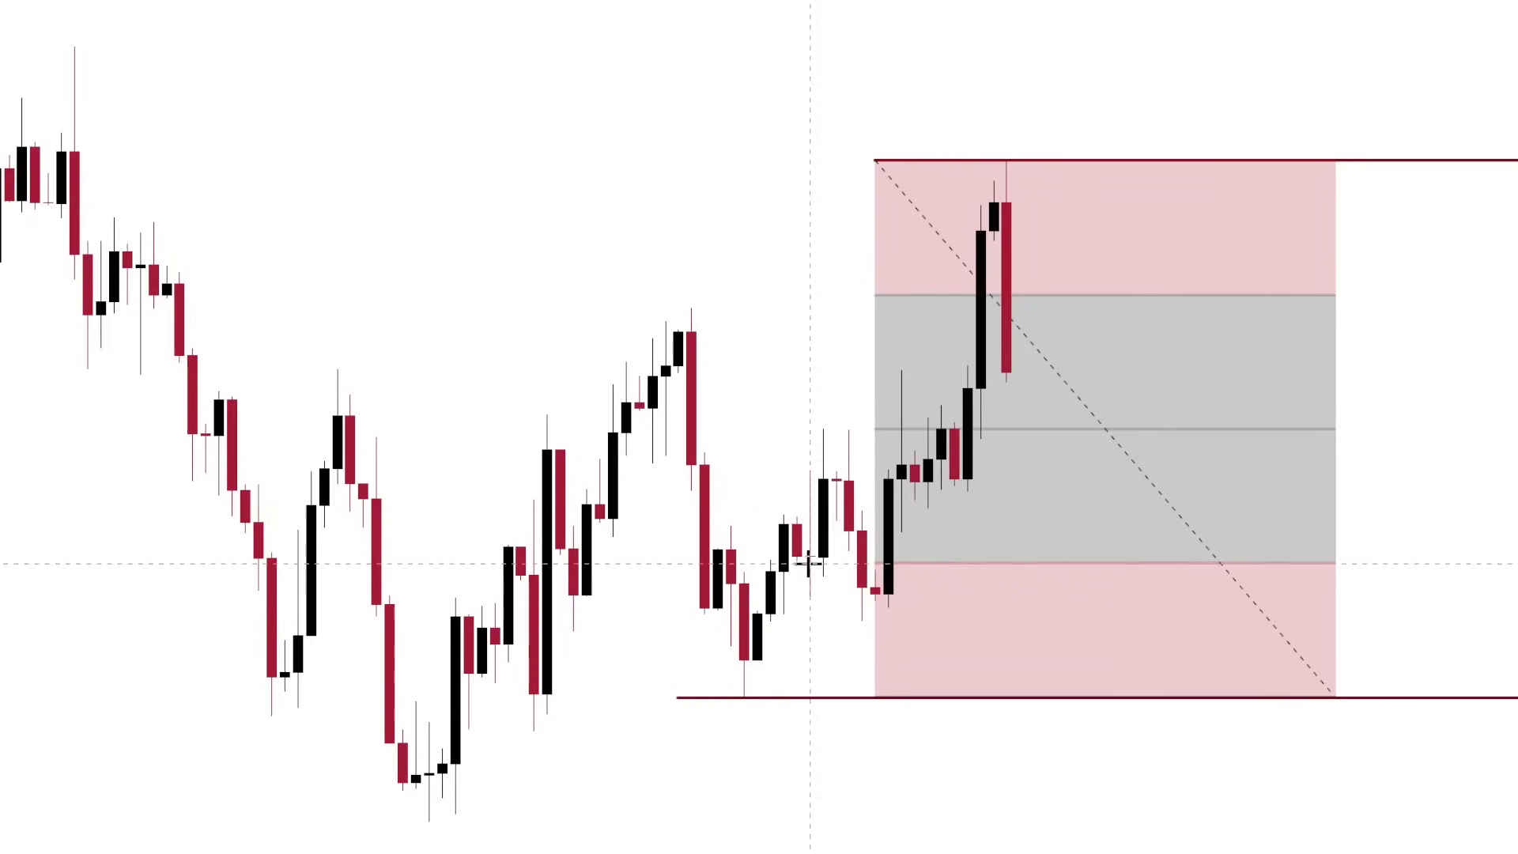
mouse_move(862, 565)
left_mouse_down()
mouse_move(1356, 696)
mouse_move(1335, 701)
left_mouse_up()
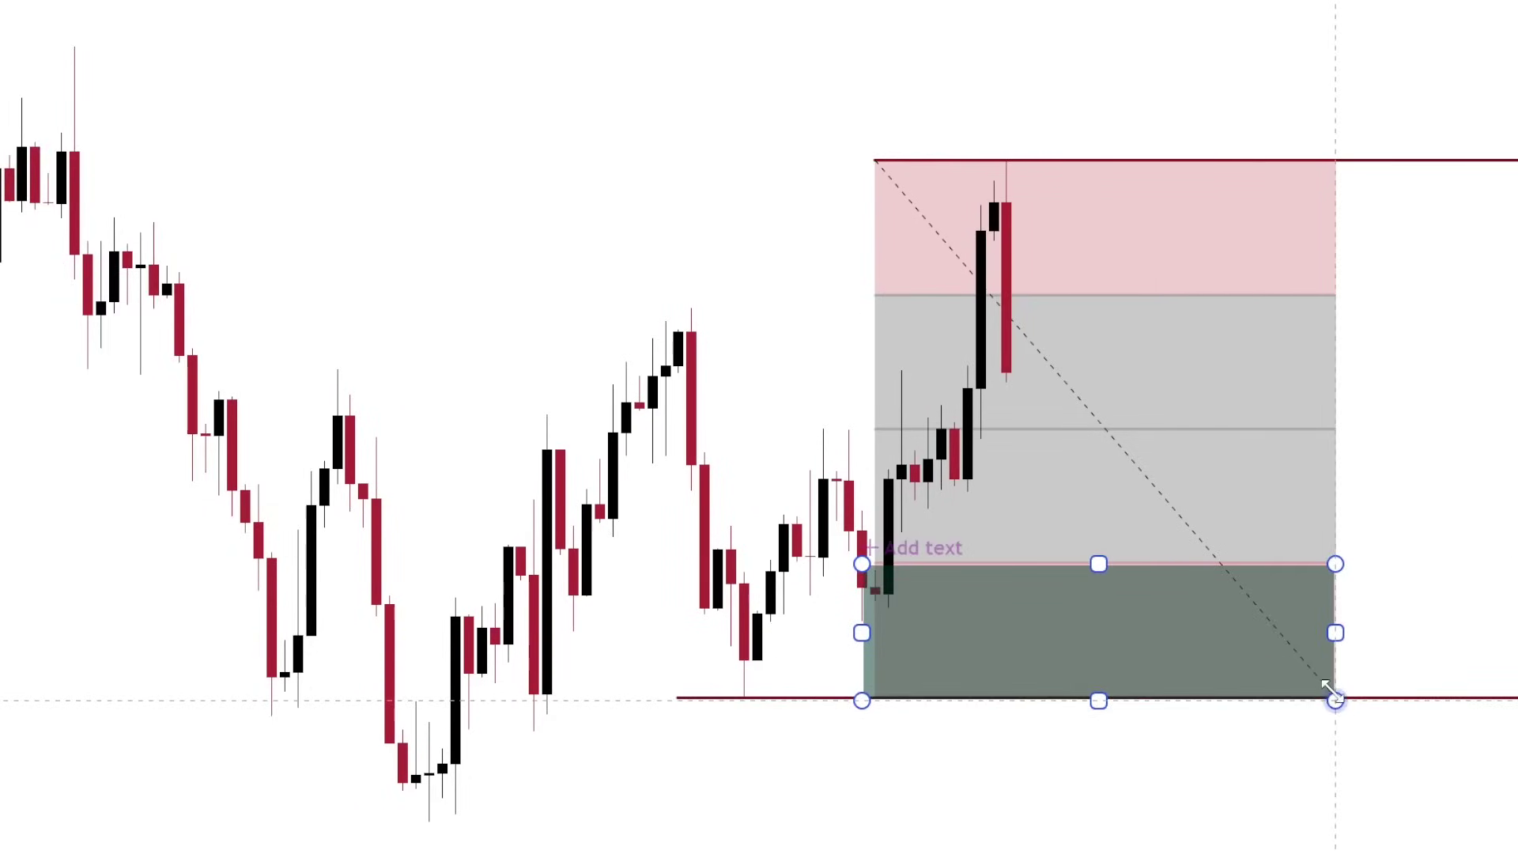
right_click(1256, 447)
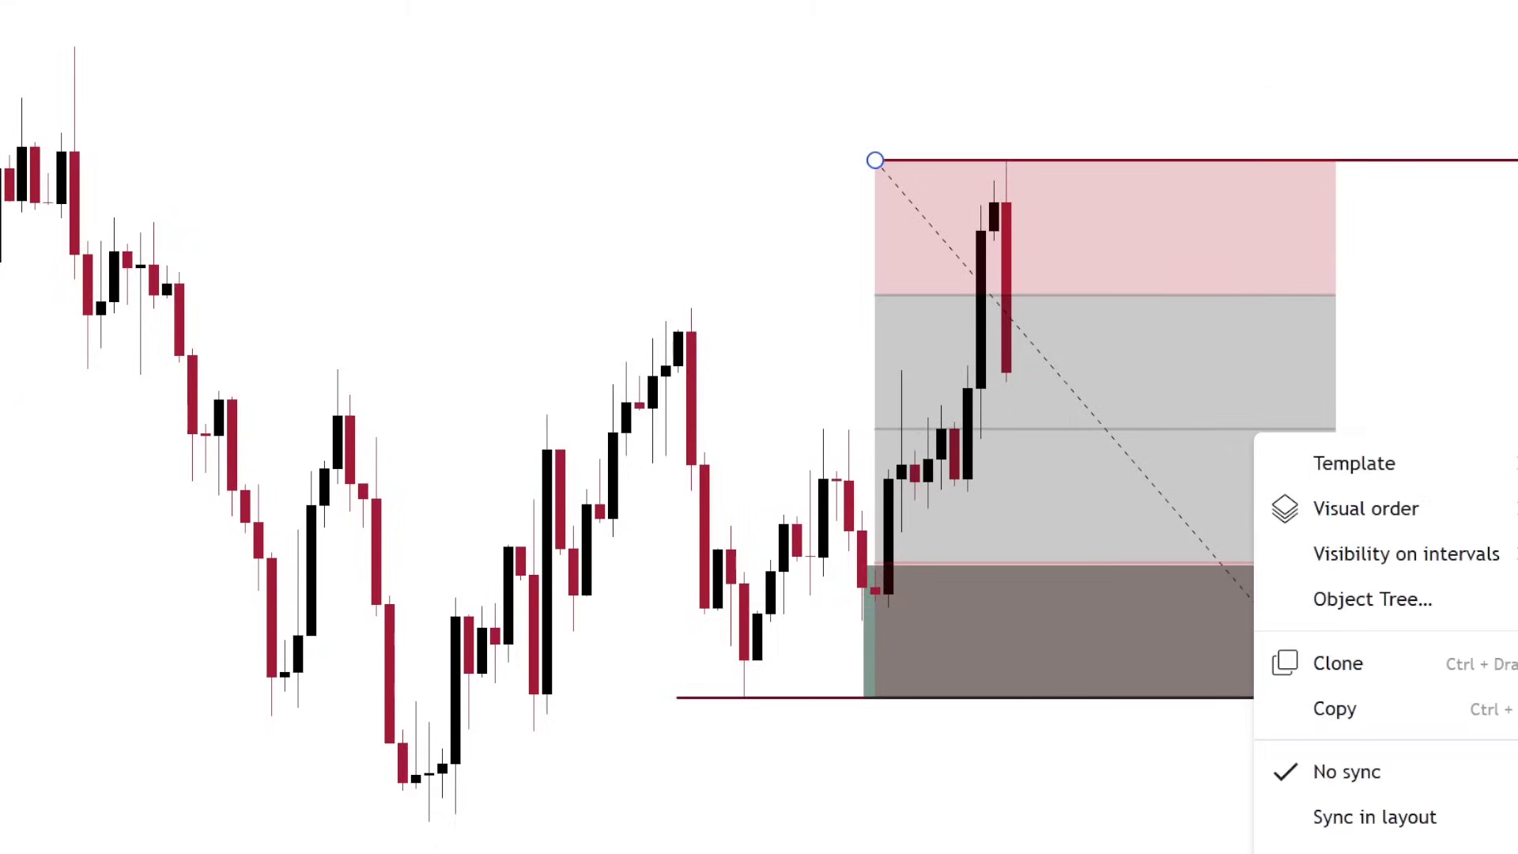
key("Delete")
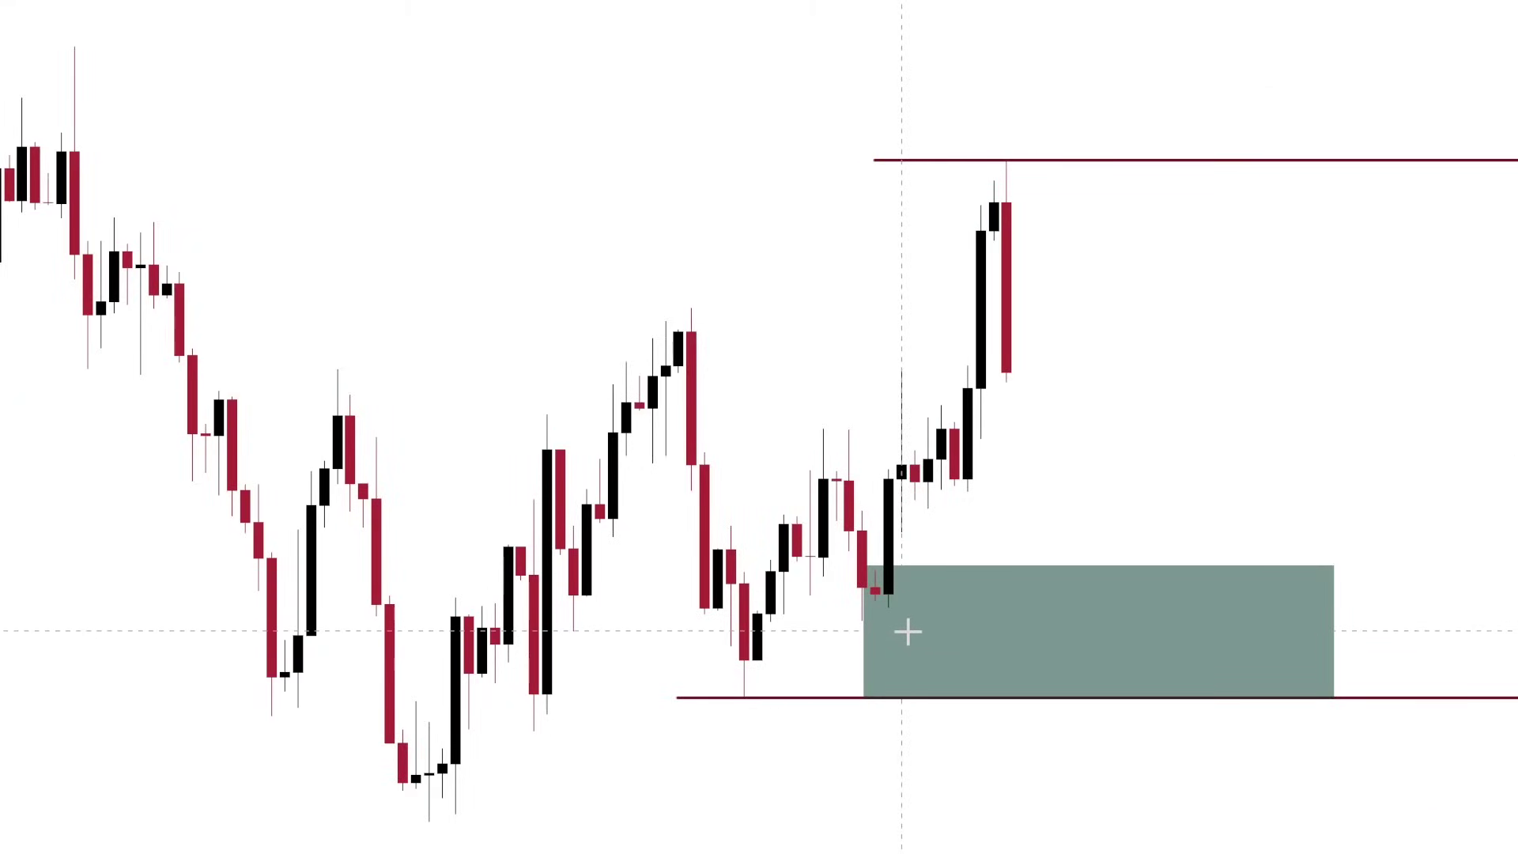
Shrink the green rectangle to a narrow zone around the demand candle and extend it beyond the latest candles
left_click(901, 684)
left_click_drag(863, 698, 861, 576)
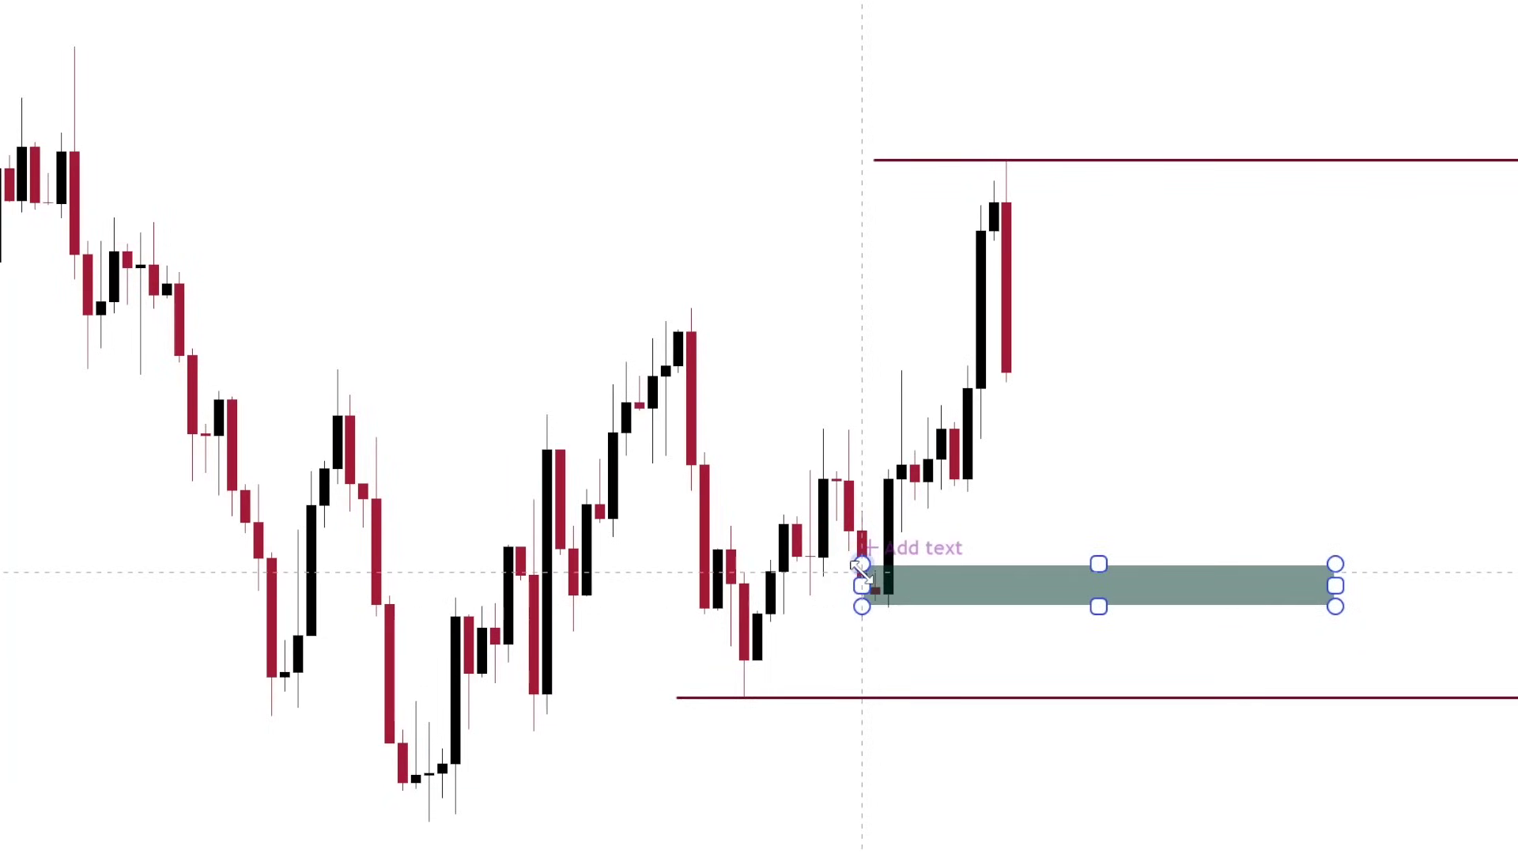
left_click_drag(1336, 585, 1515, 585)
left_click(1437, 529)
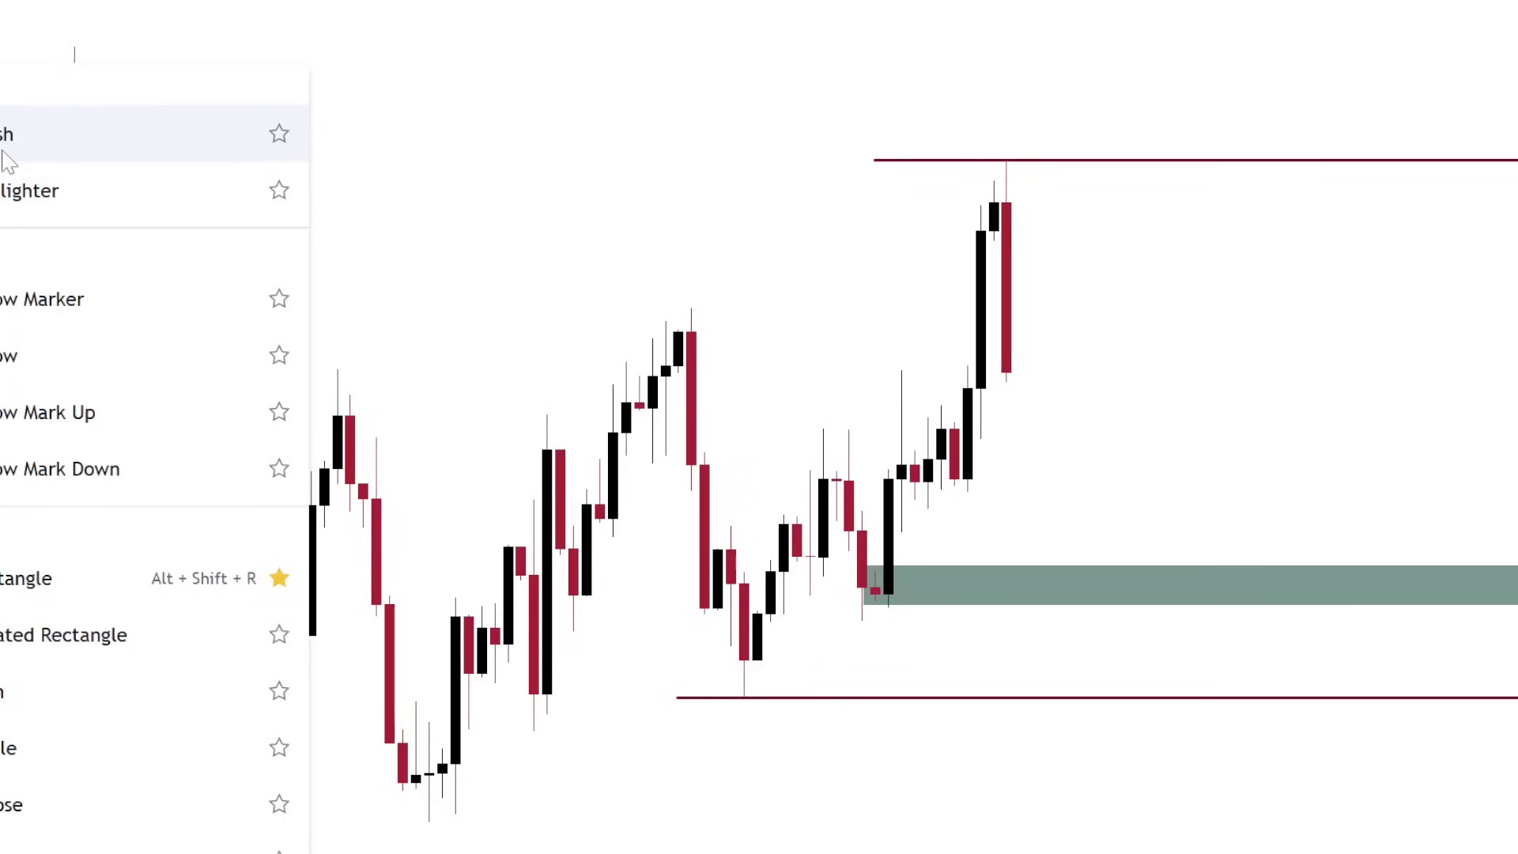
Sketch a rising zigzag above the candles with the Brush, and undo the strokes
left_click(59, 144)
mouse_move(388, 392)
left_mouse_down()
mouse_move(407, 227)
mouse_move(469, 356)
mouse_move(495, 237)
mouse_move(561, 142)
mouse_move(599, 237)
left_mouse_up()
mouse_move(612, 336)
left_mouse_down()
mouse_move(609, 301)
mouse_move(699, 276)
mouse_move(793, 88)
mouse_move(844, 105)
mouse_move(905, 20)
mouse_move(1004, 4)
left_mouse_up()
key("ctrl+z")
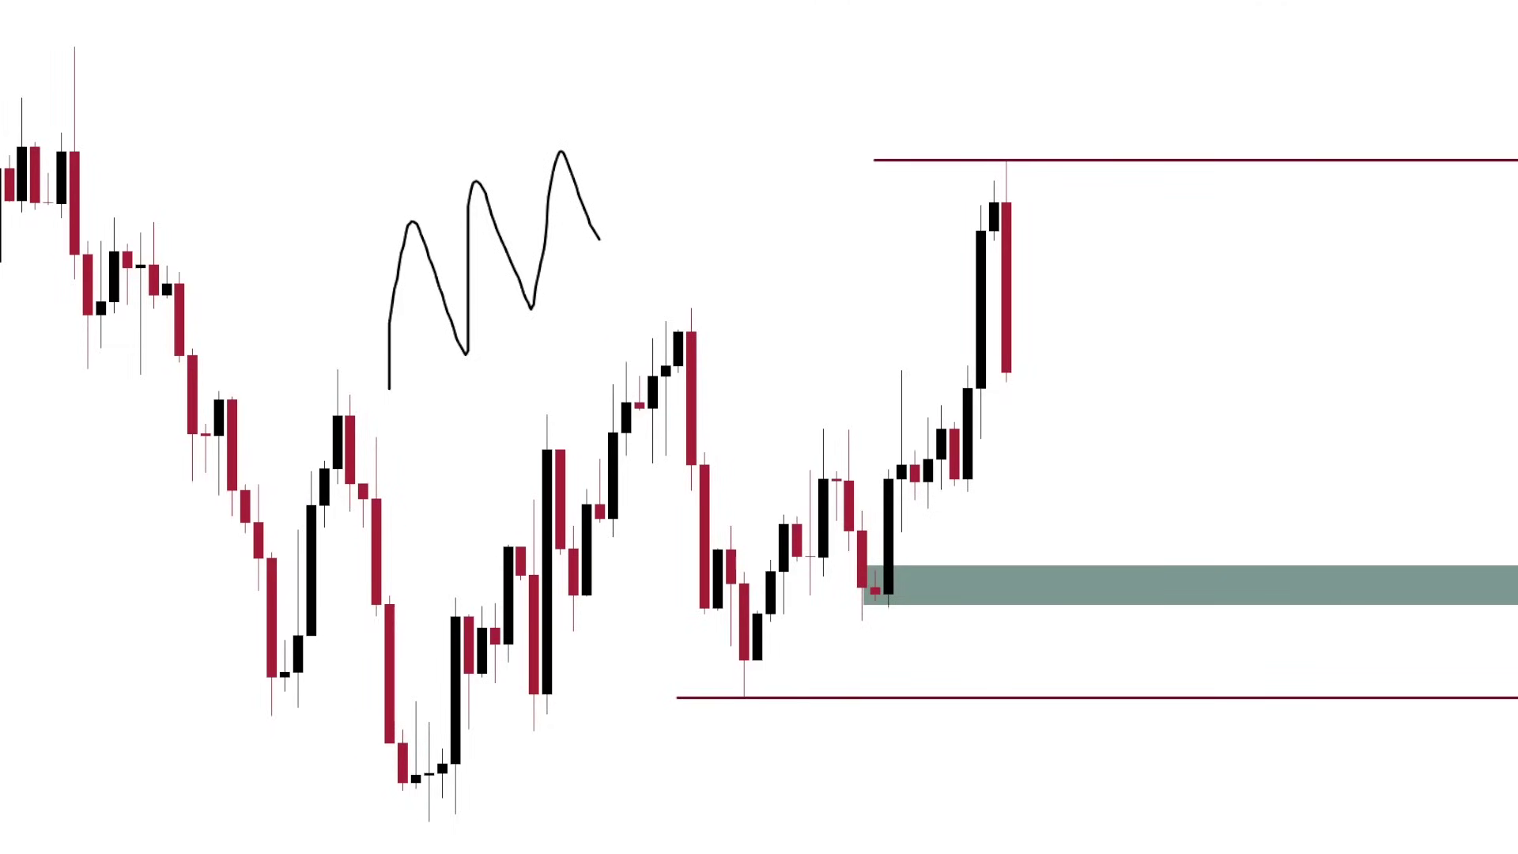
key("ctrl+z")
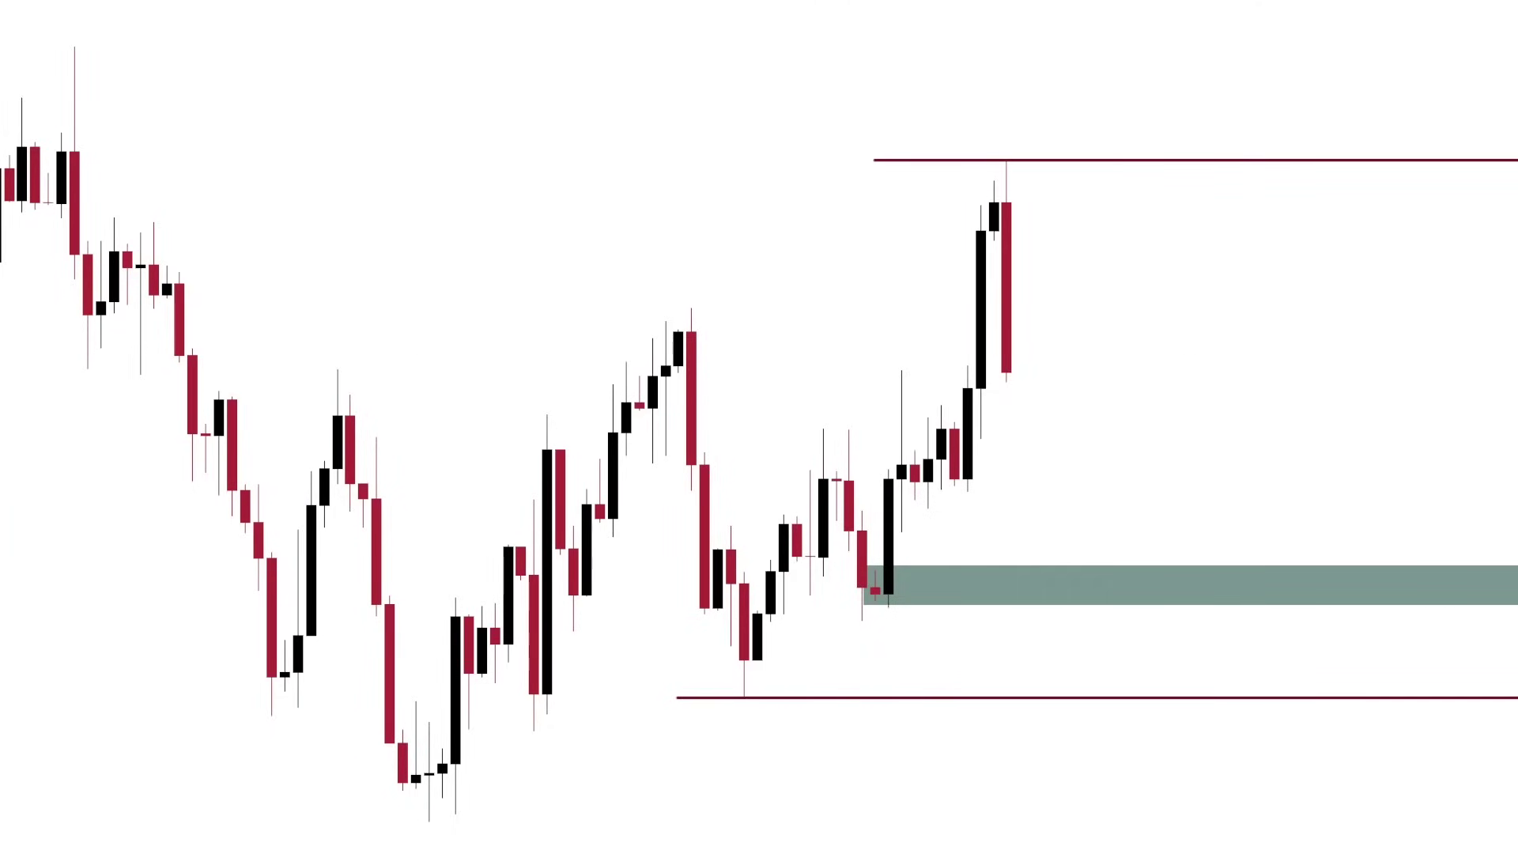
Place a long position at the green zone's upper edge, with its stop about 57.4 pips away below the range low and target about 113.2 pips
left_click(123, 225)
left_click(1047, 564)
mouse_move(1045, 716)
left_mouse_down()
mouse_move(1048, 731)
mouse_move(1052, 717)
left_mouse_up()
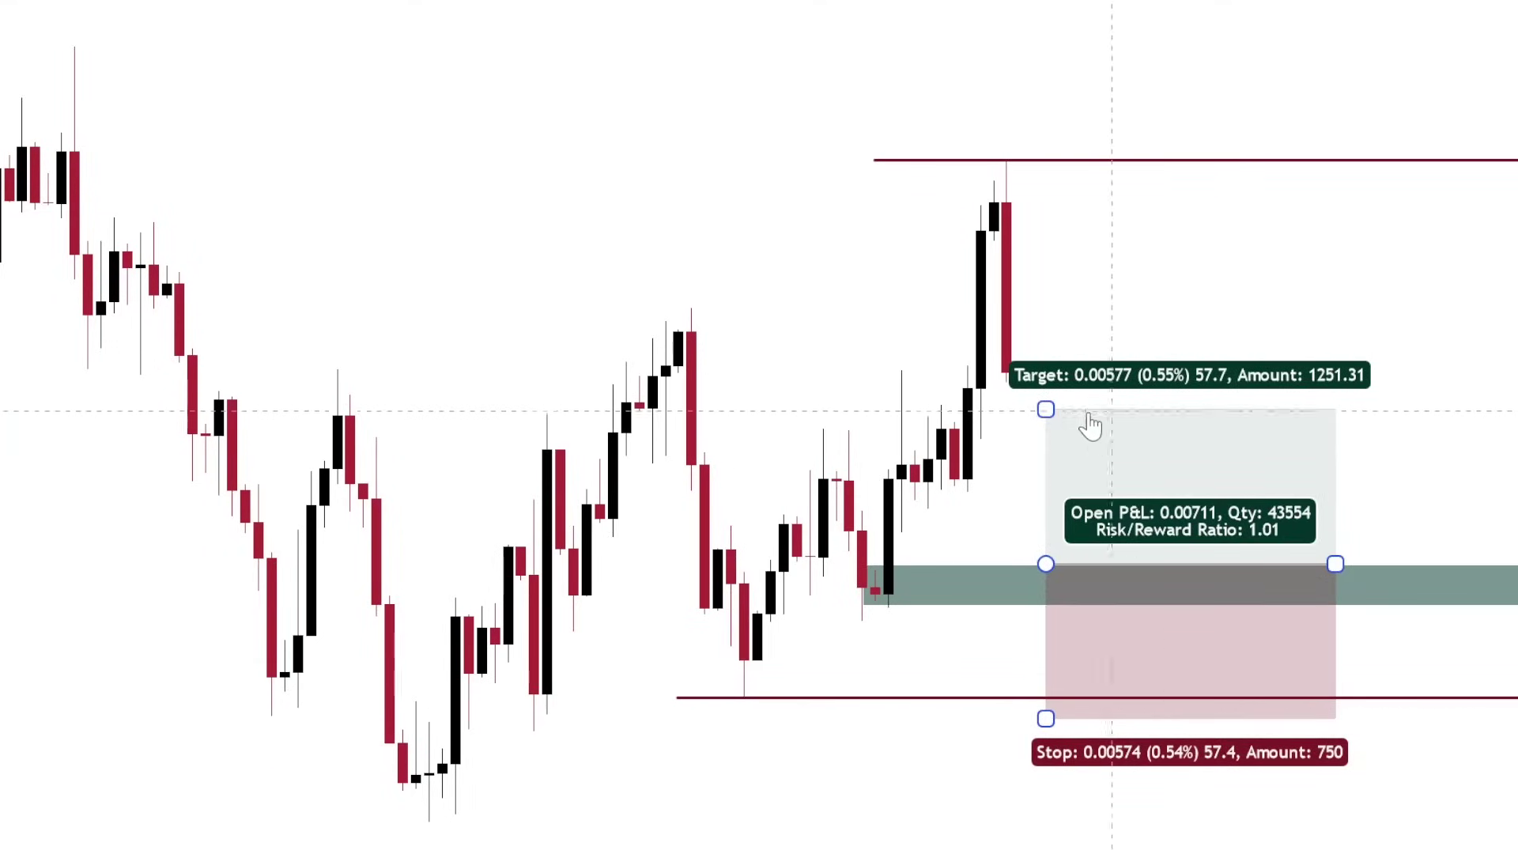
left_click_drag(1059, 407, 1061, 258)
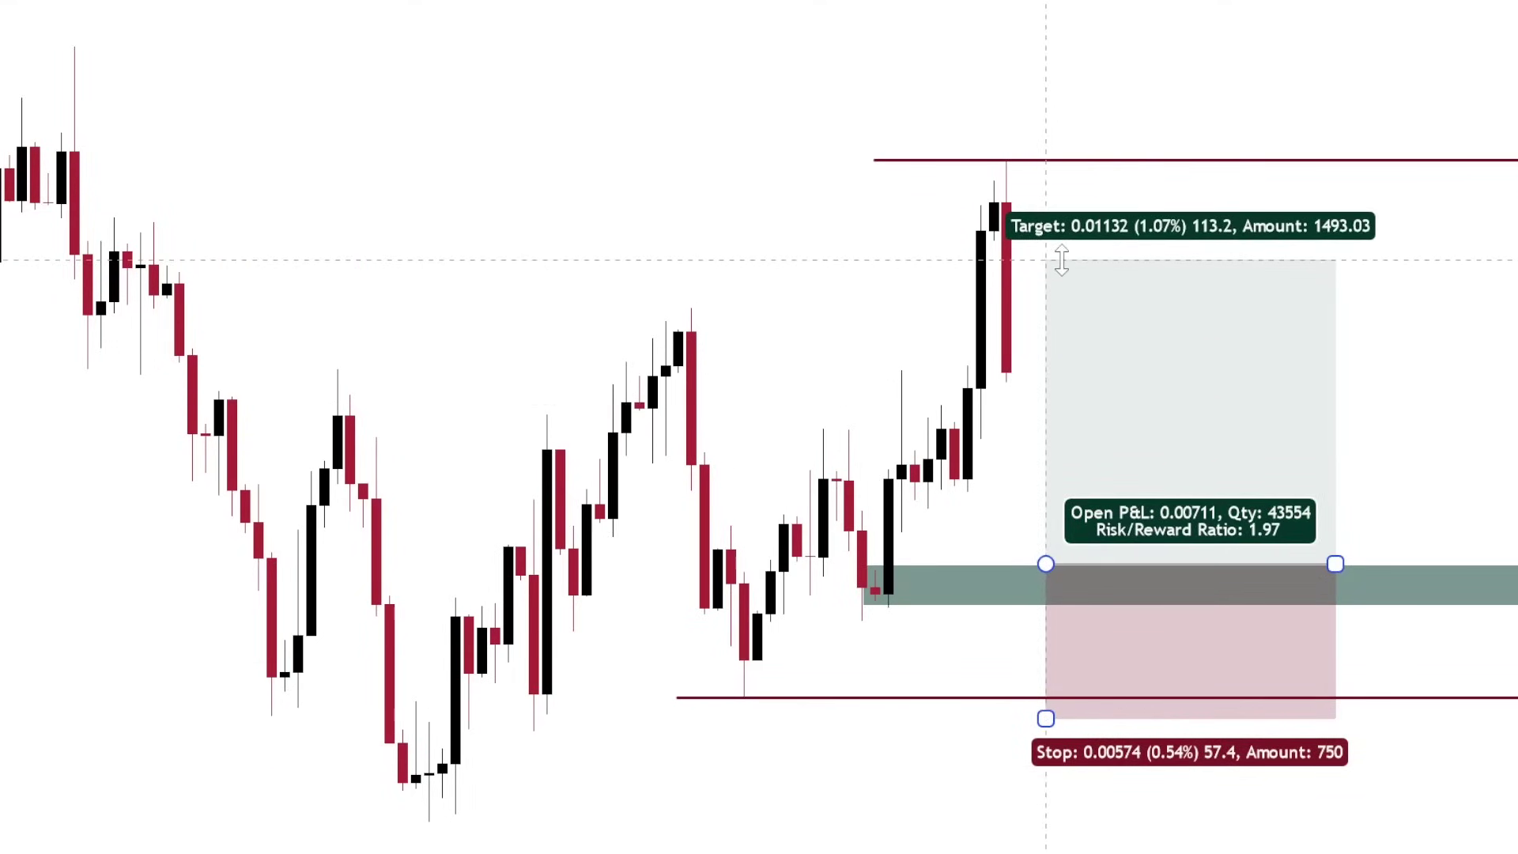
left_click(677, 284)
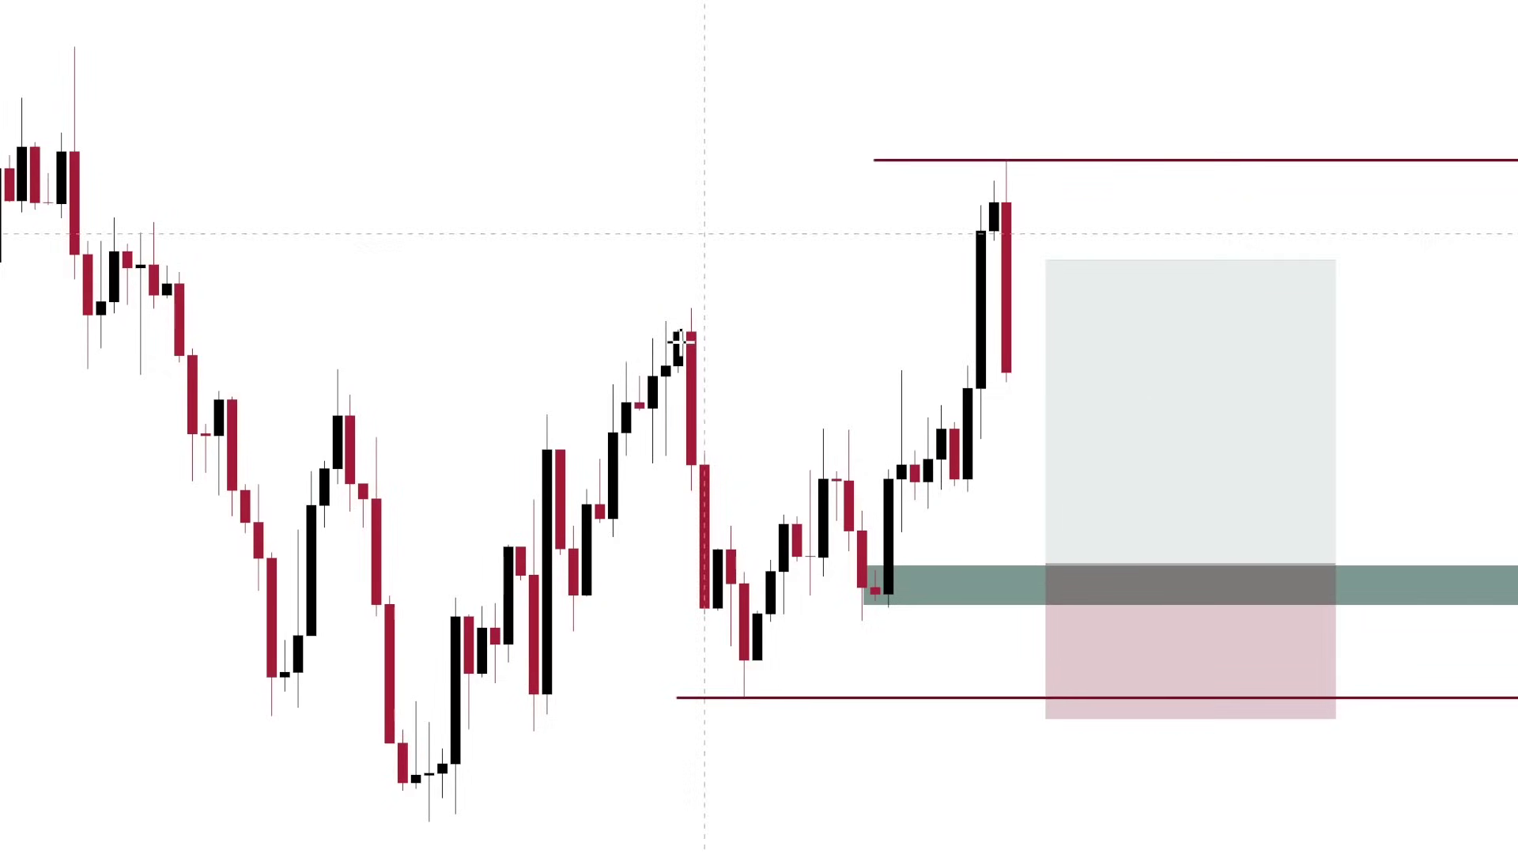
Draw a Fibonacci retracement from the range low to the range high, and lower the position's target to about 102.7 pips near the premium boundary
left_click(730, 697)
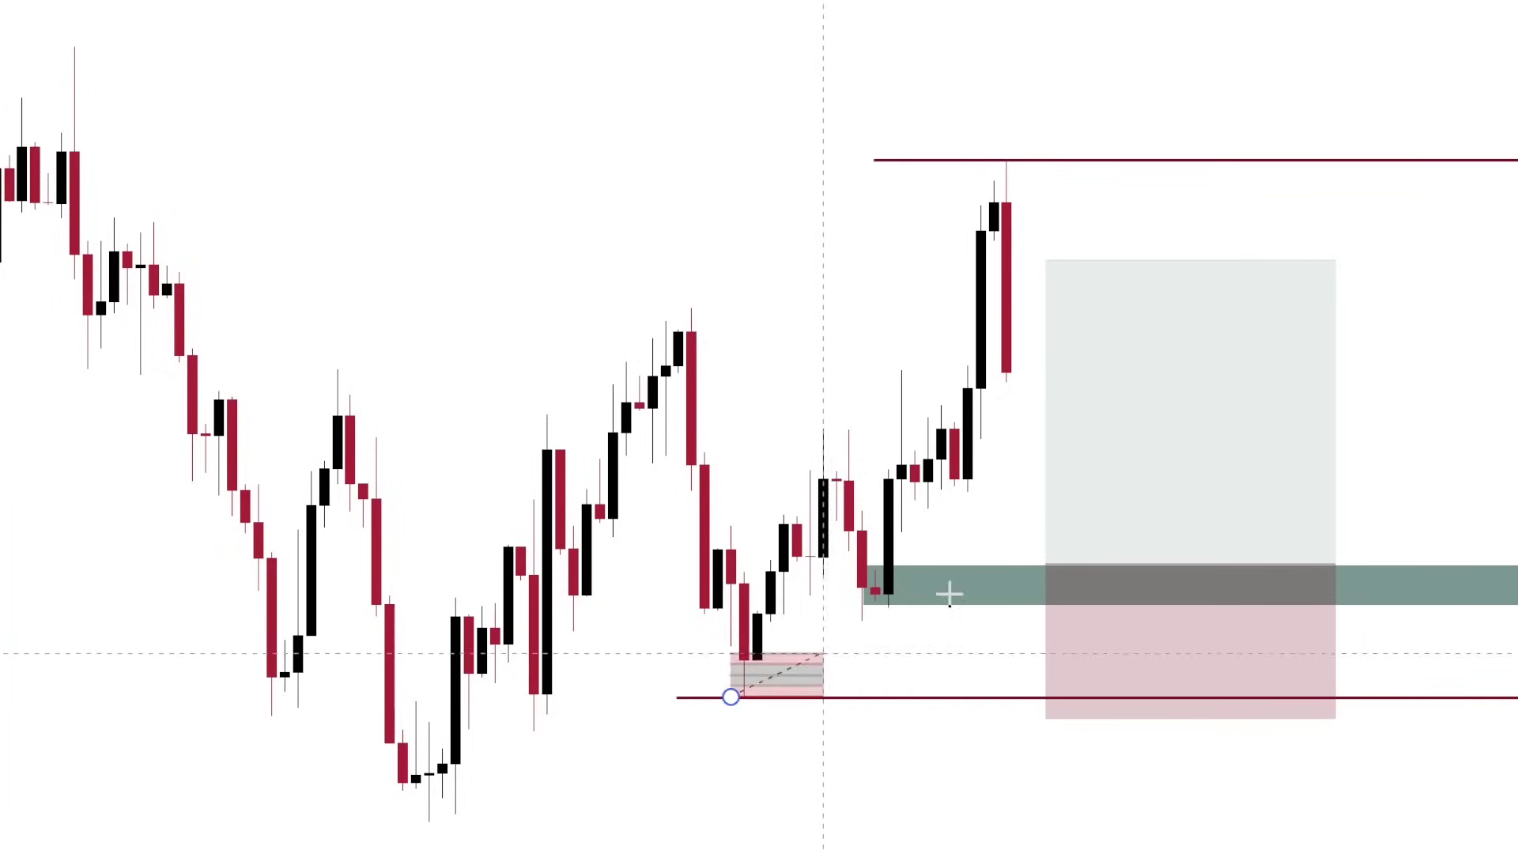
left_click(1493, 157)
left_click(1046, 261)
left_click_drag(1046, 261, 1046, 288)
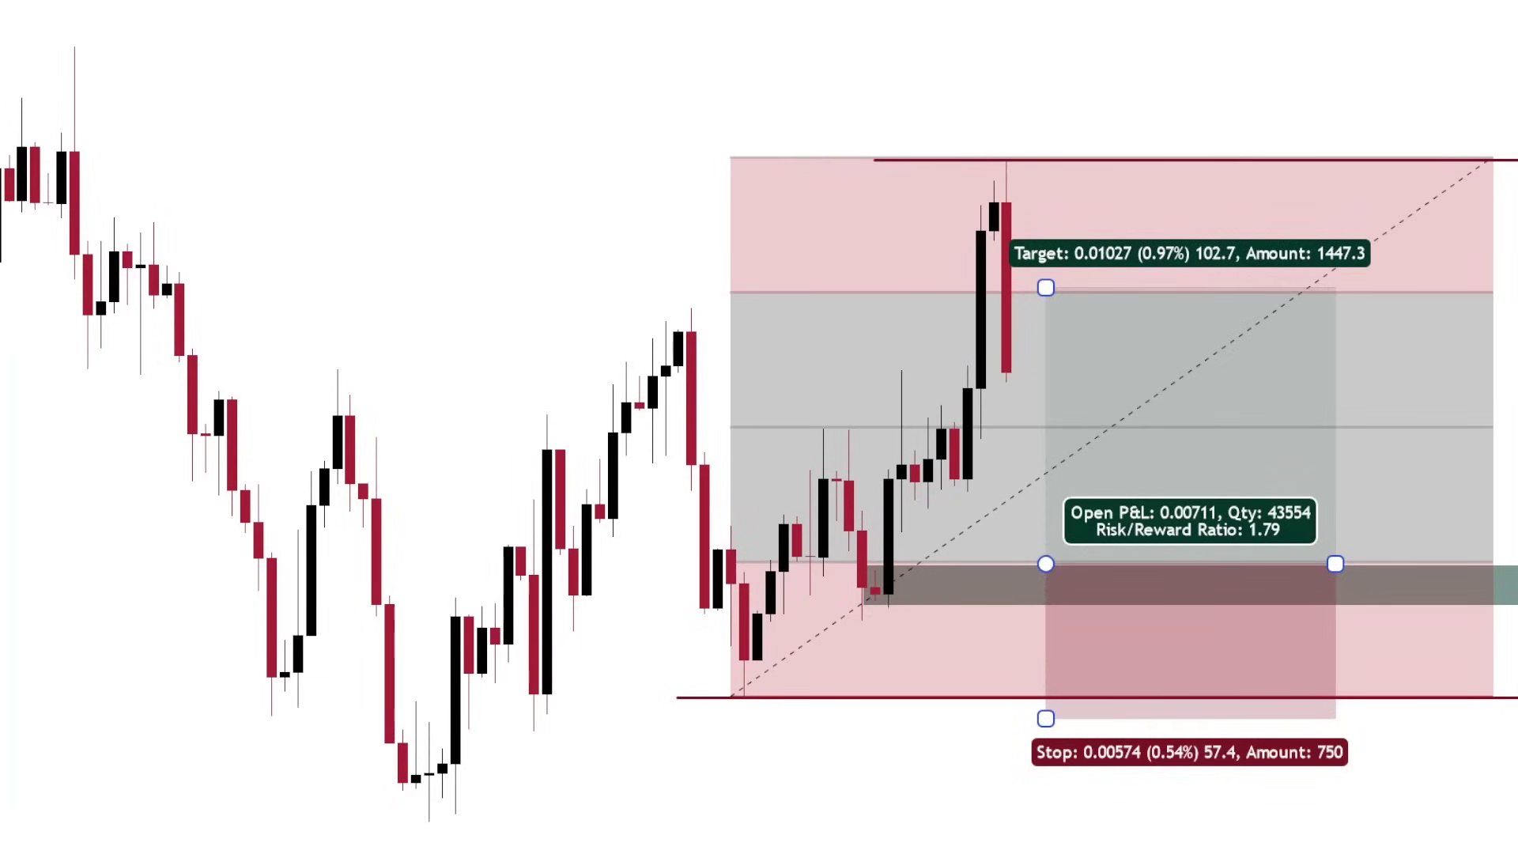
left_click(1020, 250)
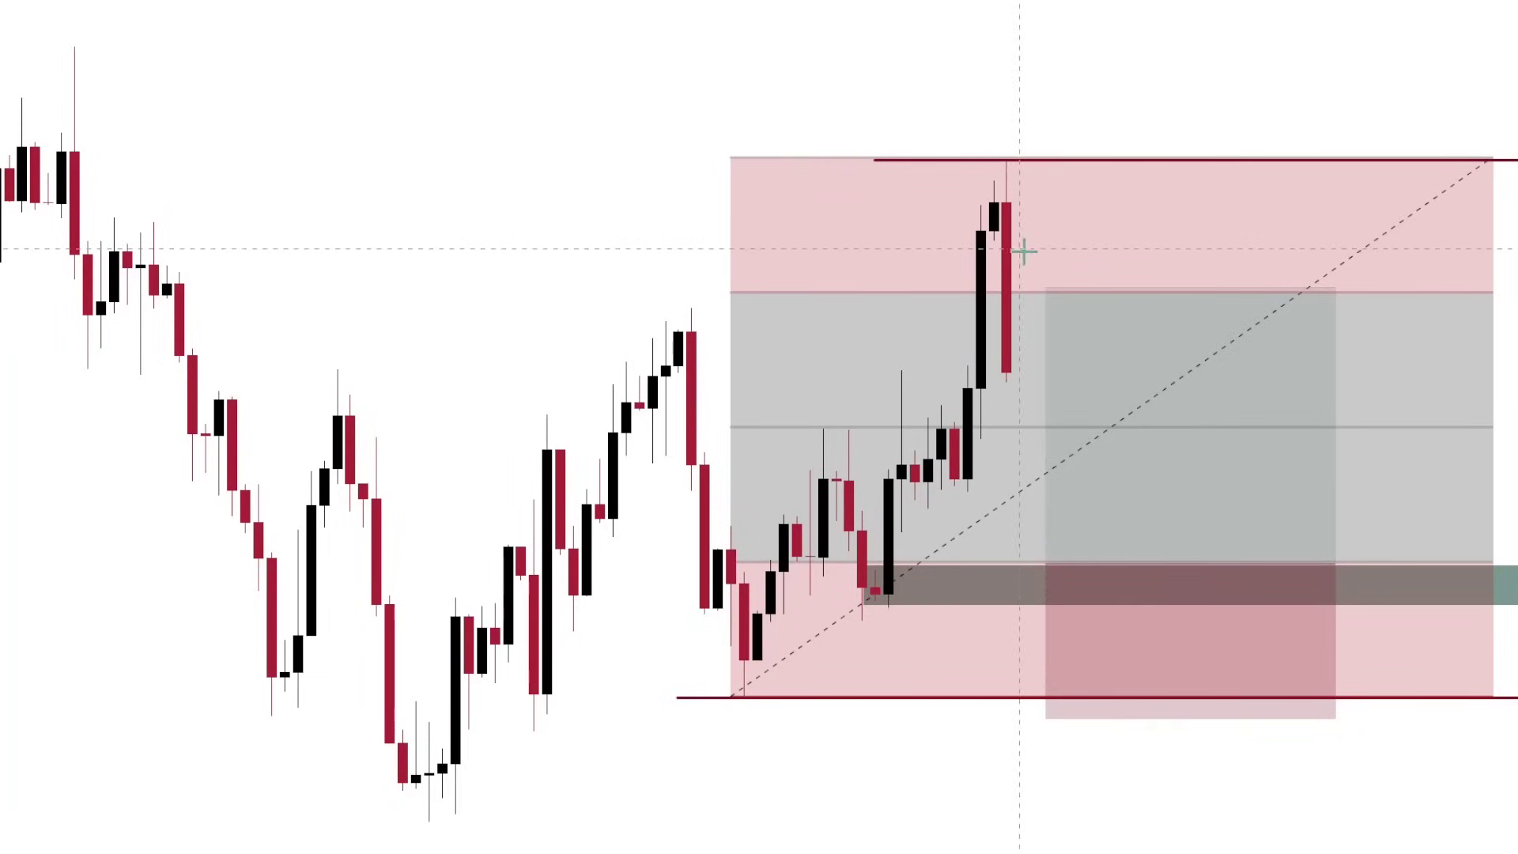
Add a horizontal ray at the premium zone's lower boundary, and raise the long position's target to about 166.4 pips
left_click(994, 291)
left_click_drag(1046, 287, 1041, 117)
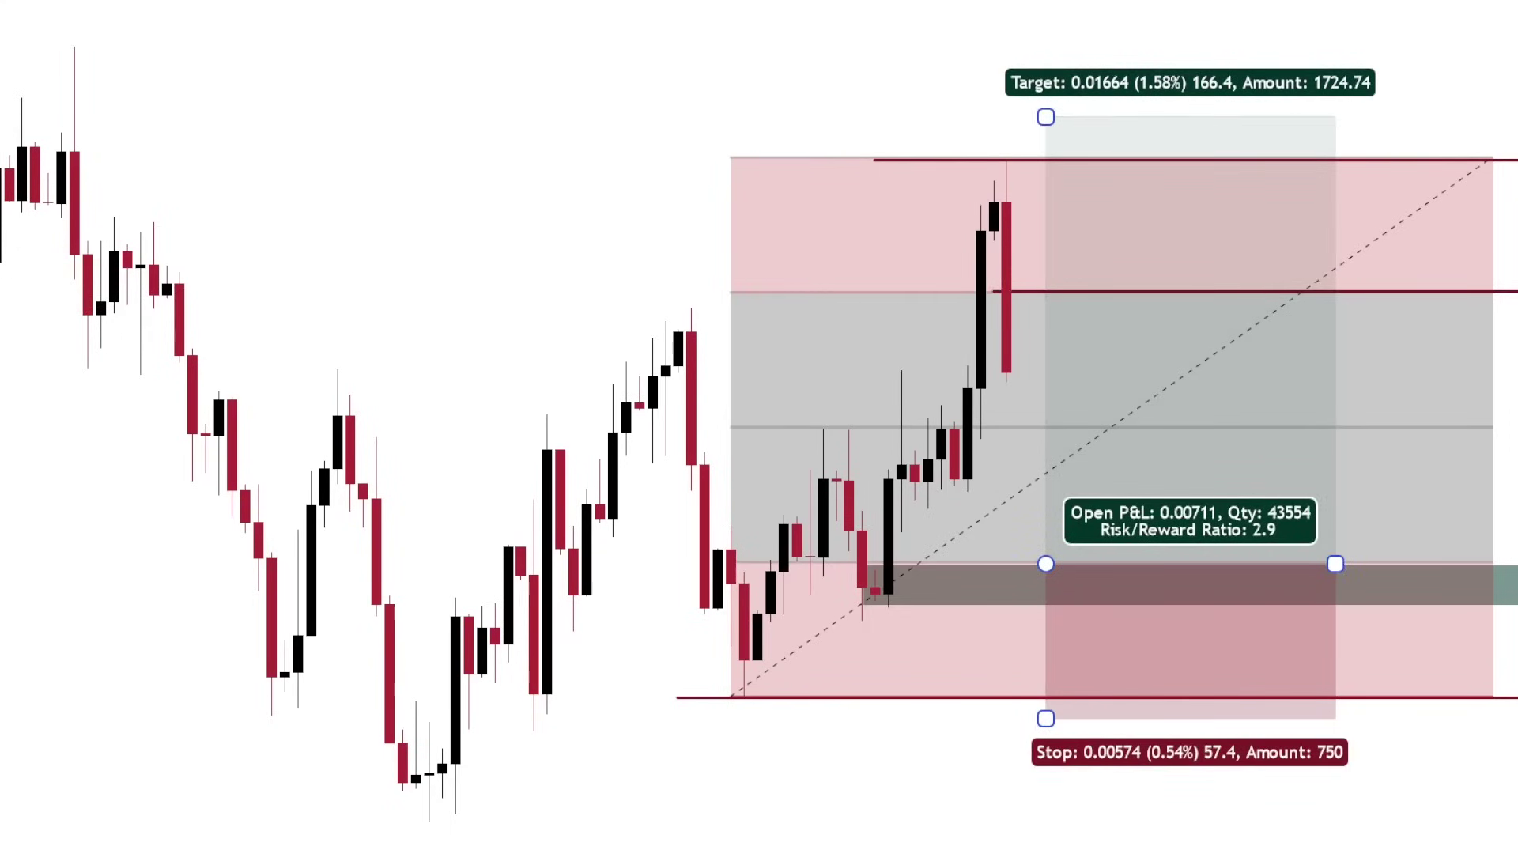
Place a money emoji above the range high, and remove the Fibonacci retracement from the chart
left_click(3, 306)
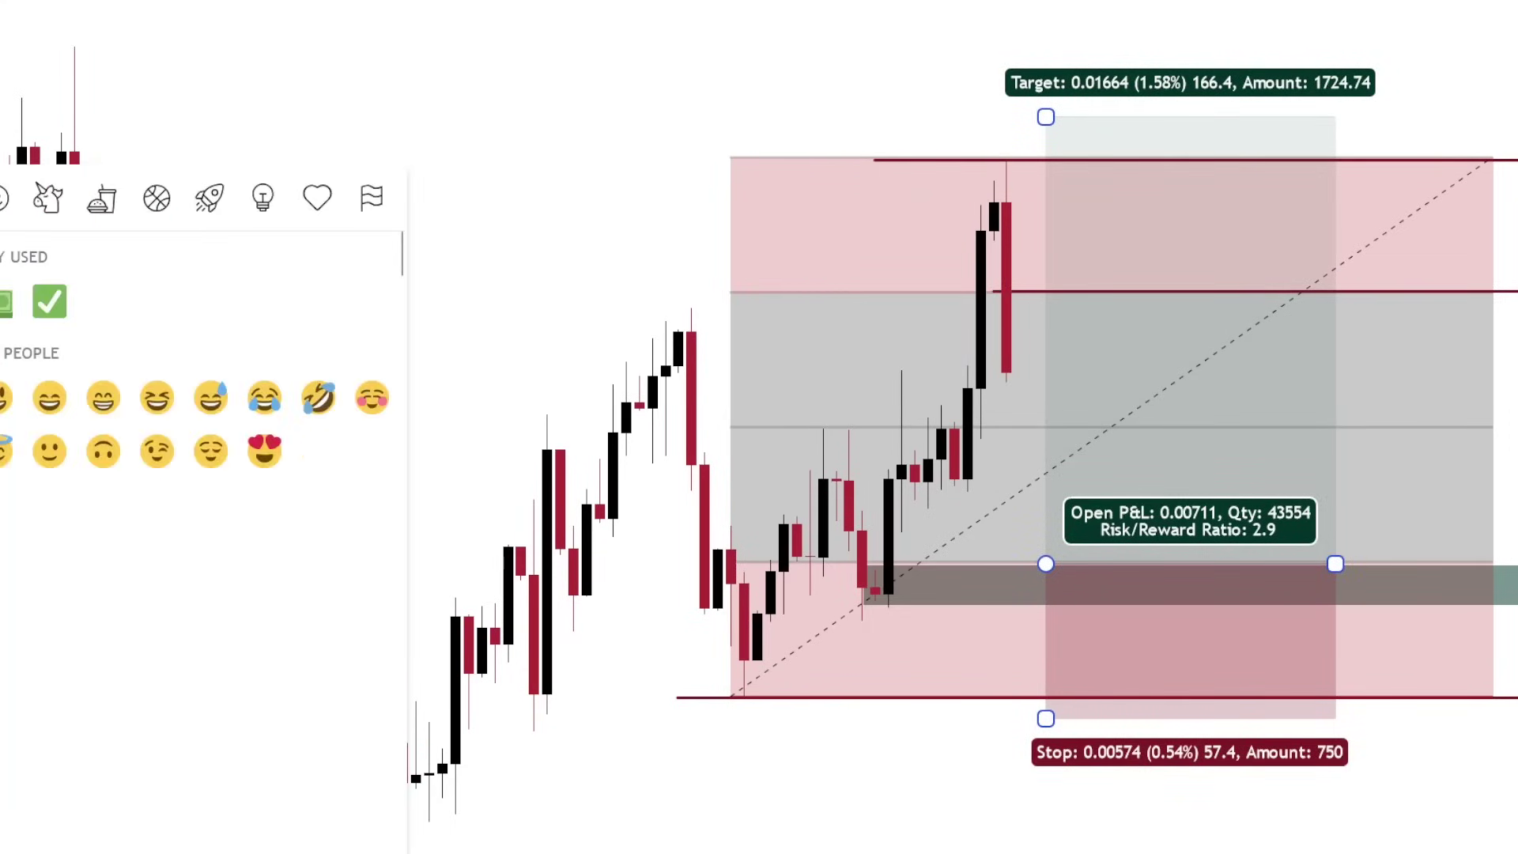
left_click(6, 303)
left_click(990, 130)
left_click(639, 209)
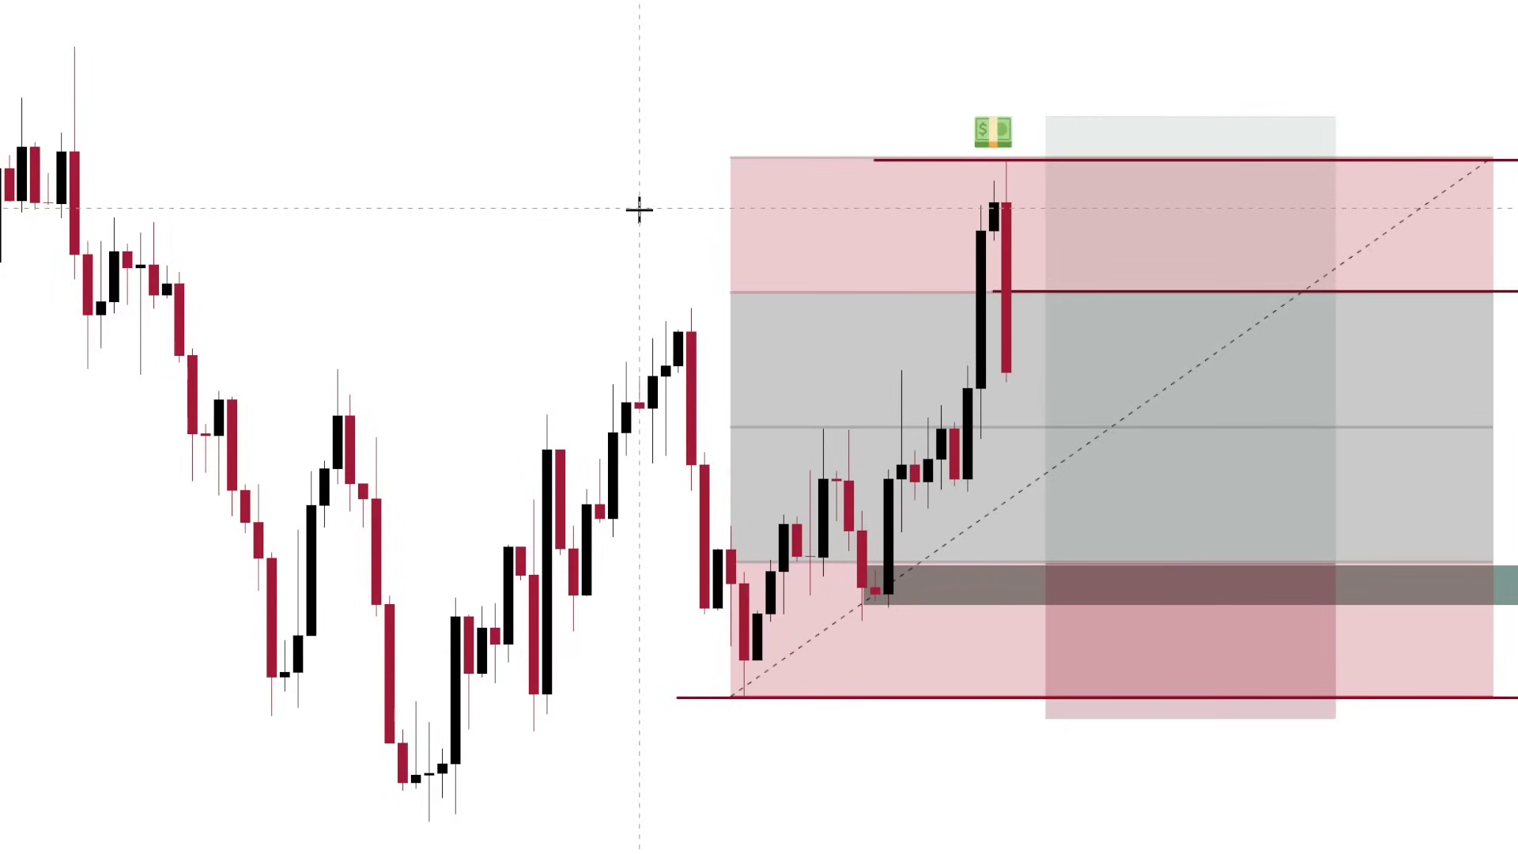
right_click(757, 295)
left_click(909, 826)
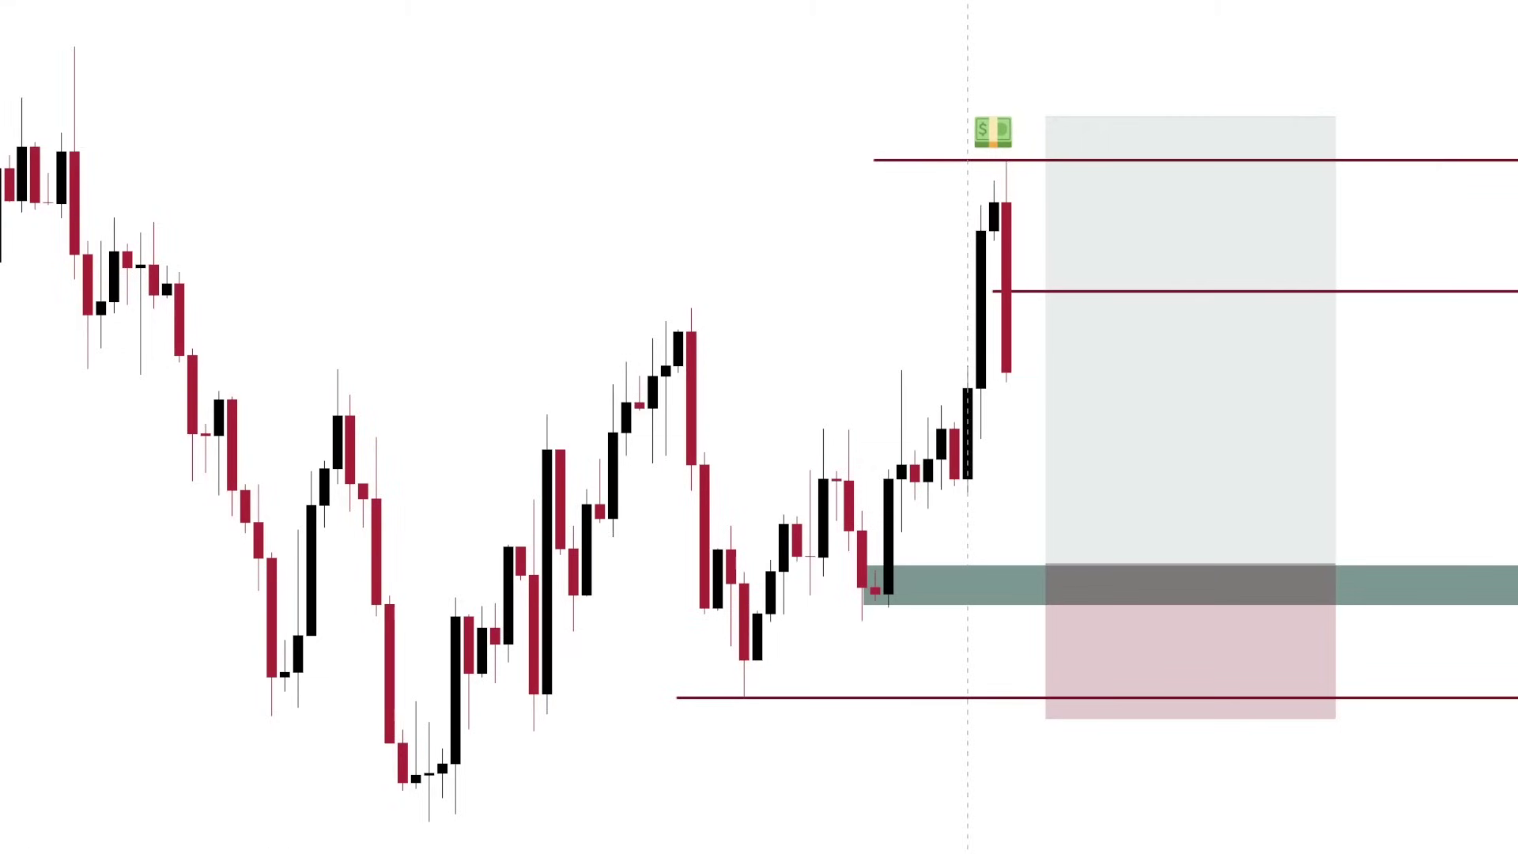
Brush circles around the upper wick, the demand zone retest and the new high, and trace the price path between them
left_click_drag(905, 802, 746, 814)
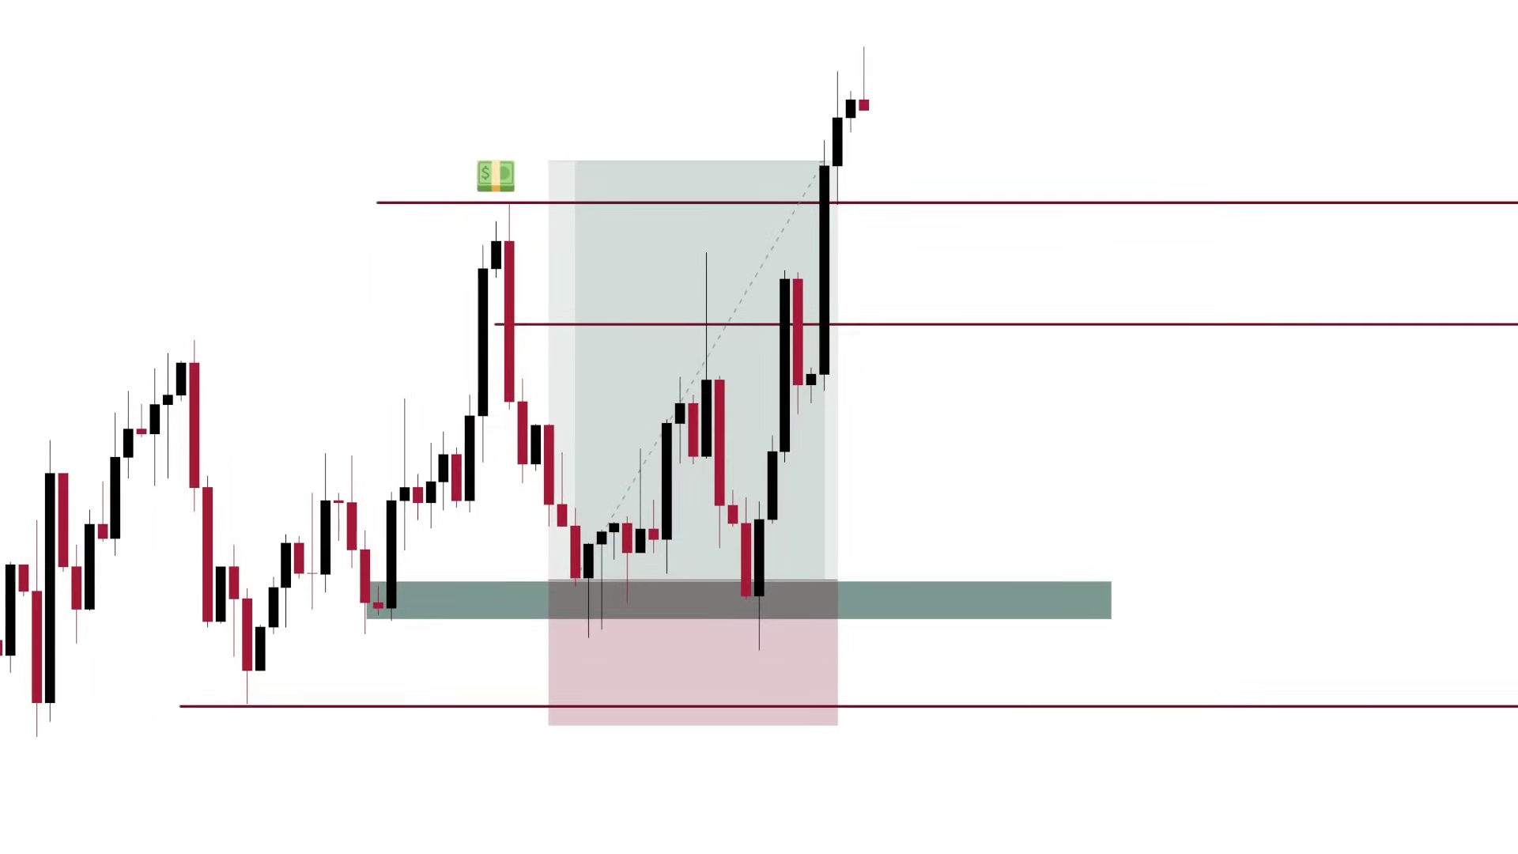
scroll(319, 839, "down", 1)
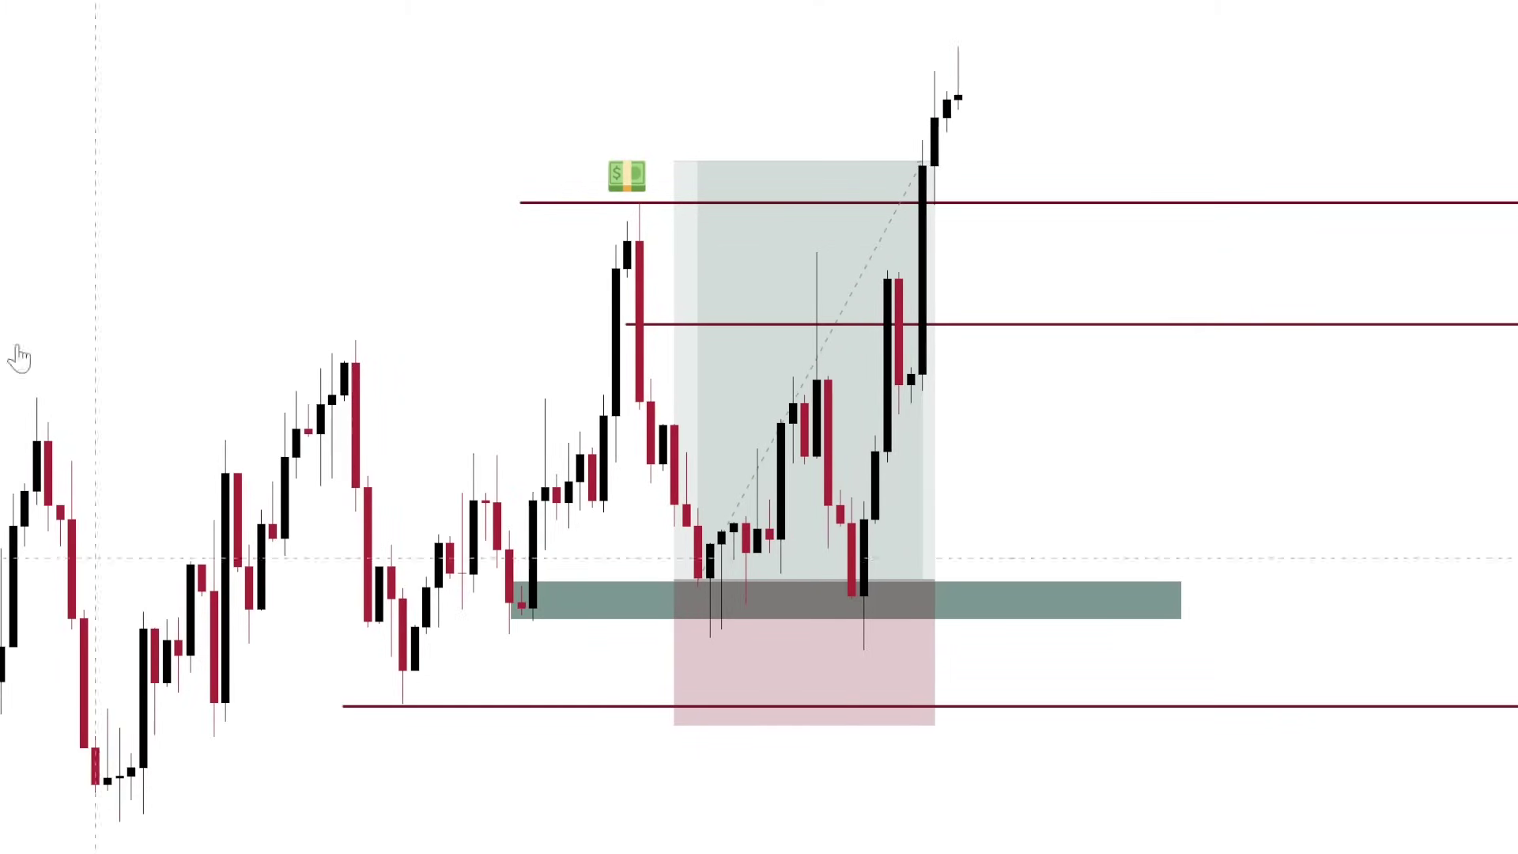
mouse_move(808, 244)
left_mouse_down()
mouse_move(810, 326)
mouse_move(828, 260)
mouse_move(805, 306)
left_mouse_up()
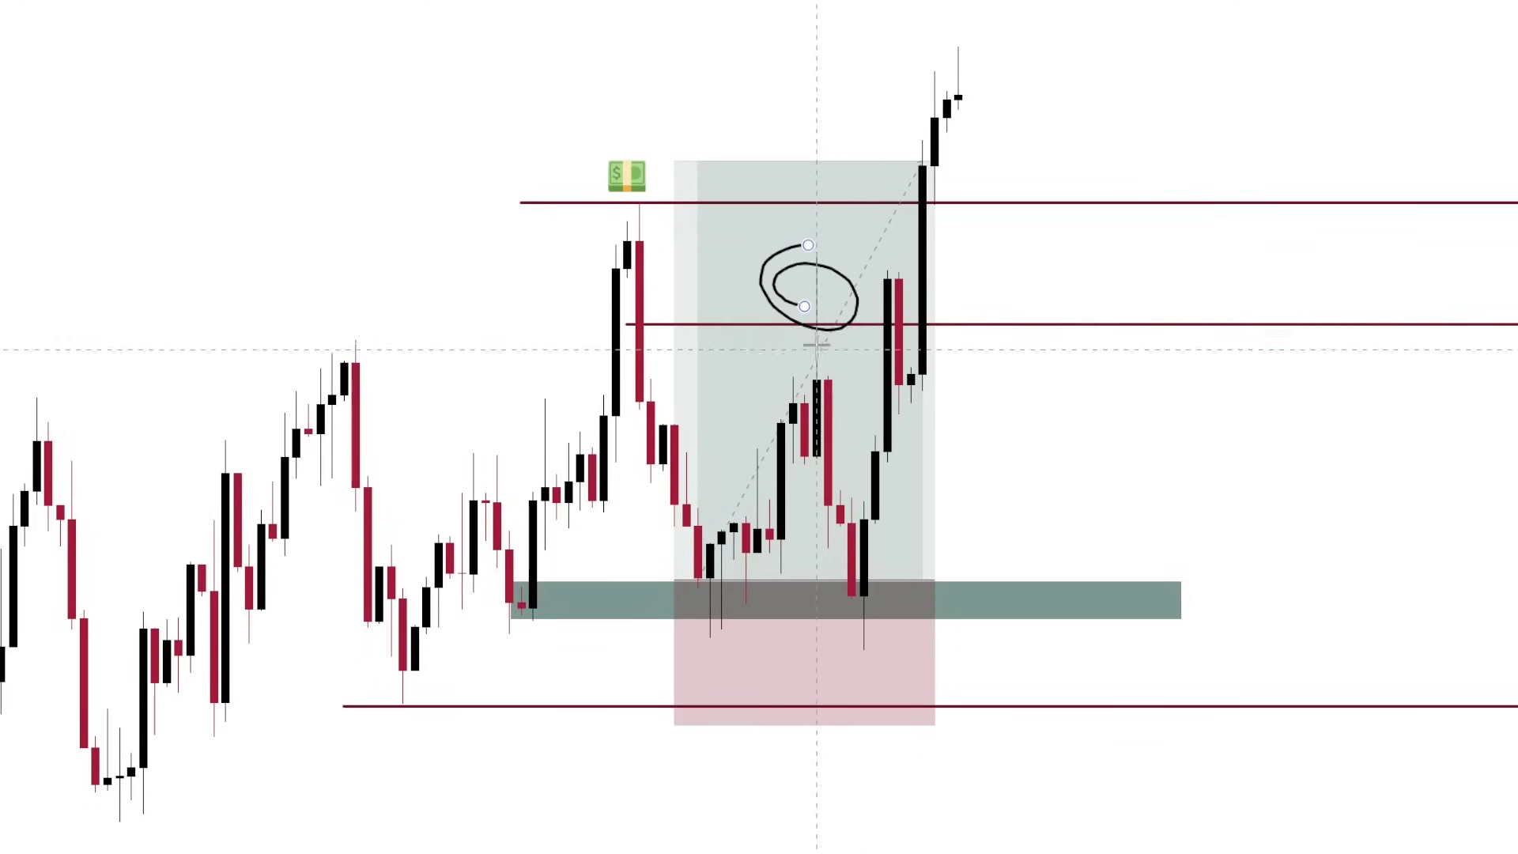
mouse_move(828, 285)
left_mouse_down()
mouse_move(795, 294)
mouse_move(818, 286)
mouse_move(817, 436)
mouse_move(857, 593)
mouse_move(888, 542)
mouse_move(842, 540)
mouse_move(886, 294)
mouse_move(971, 97)
mouse_move(1005, 110)
mouse_move(852, 61)
left_mouse_up()
mouse_move(874, 148)
left_mouse_down()
mouse_move(654, 105)
mouse_move(644, 149)
mouse_move(621, 150)
left_mouse_up()
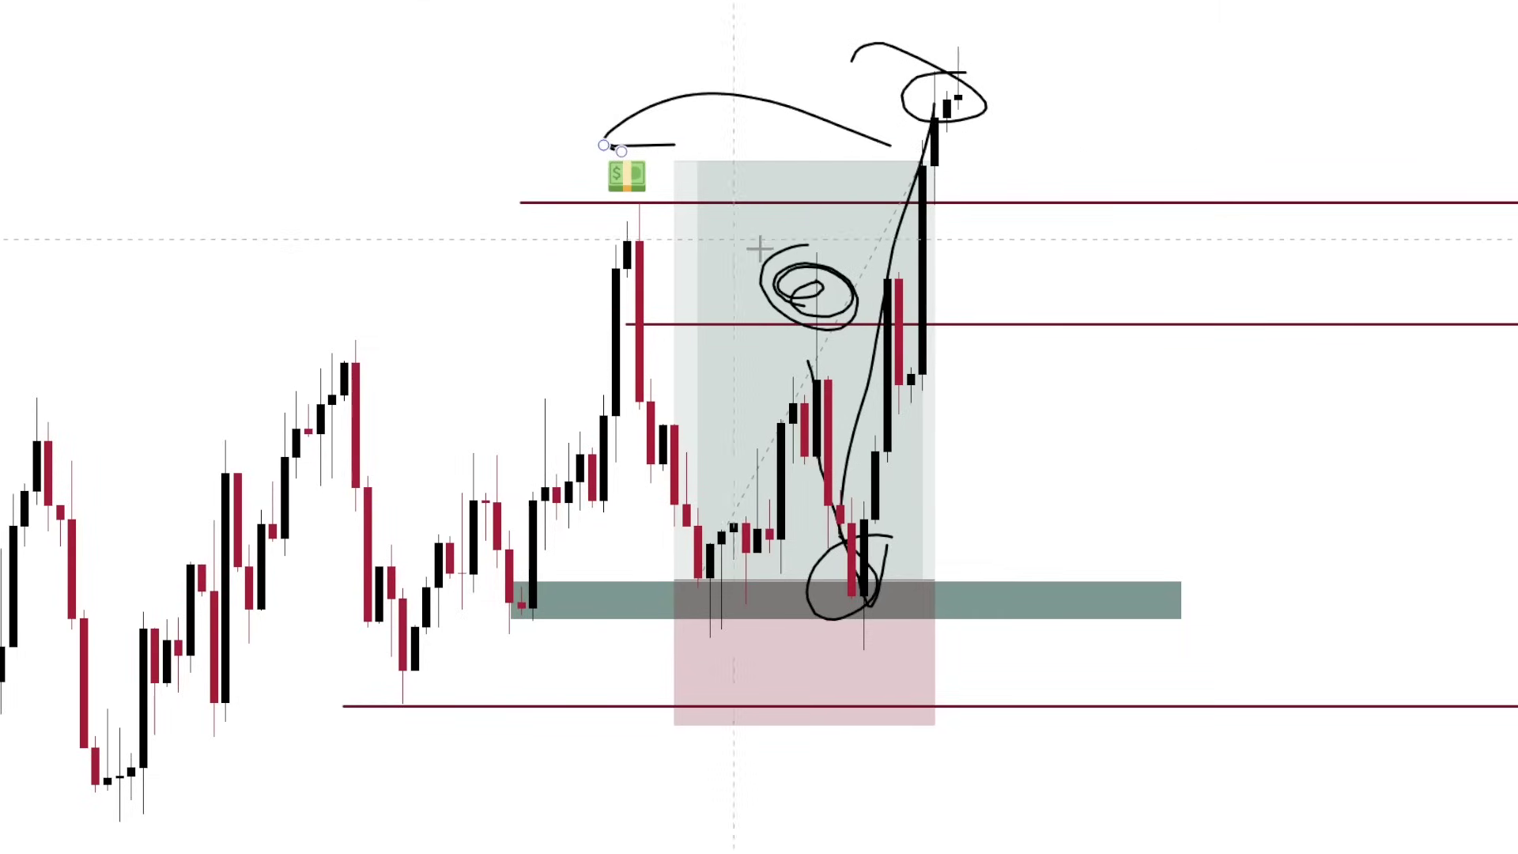
left_click_drag(639, 409, 744, 362)
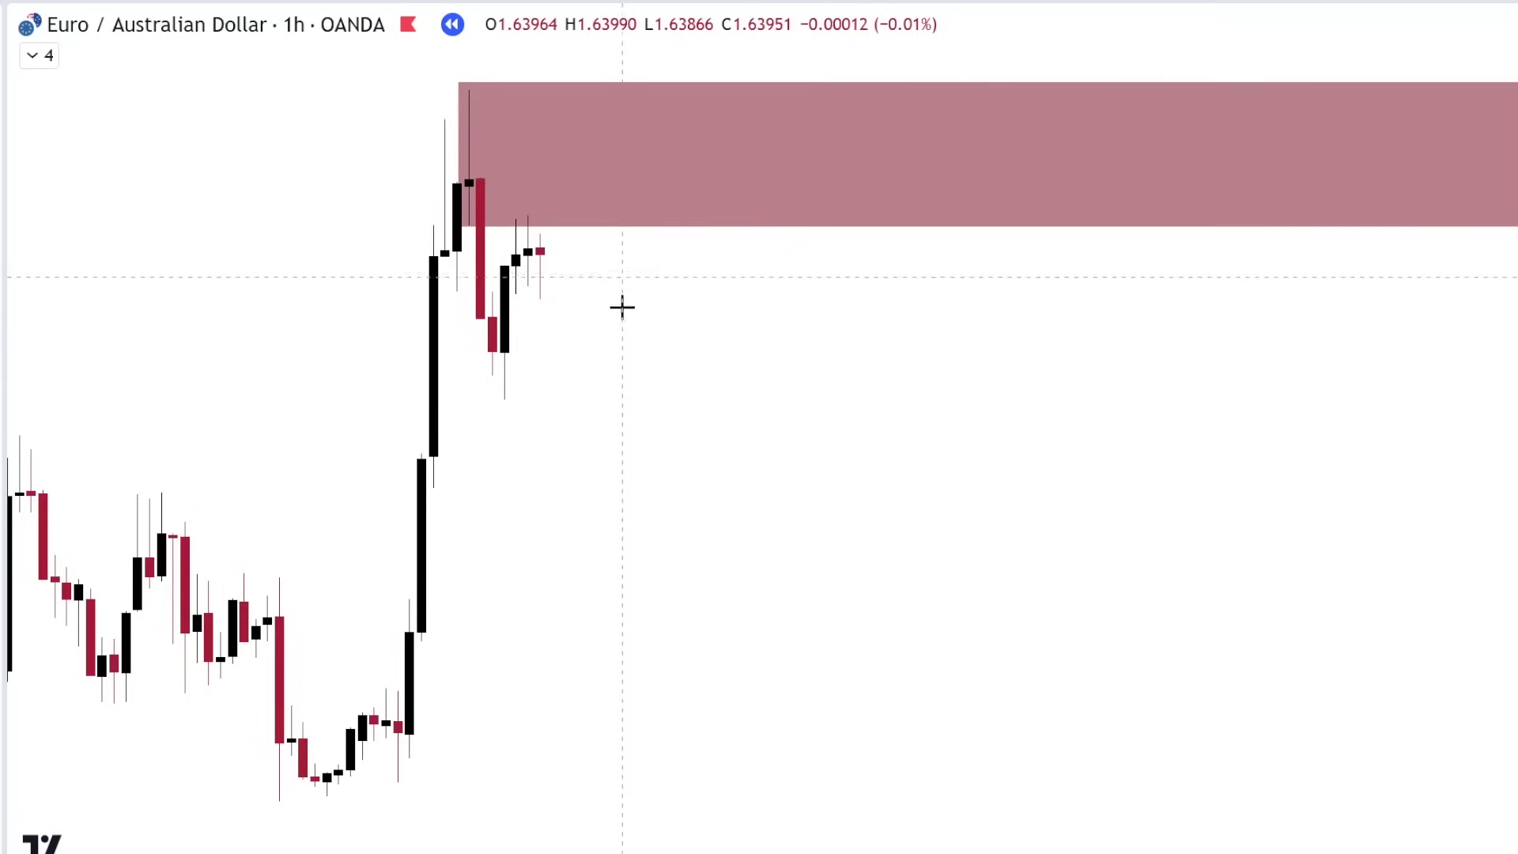
Shorten the red supply zone so it ends just after the candle that broke above it
scroll(633, 372, "down", 3)
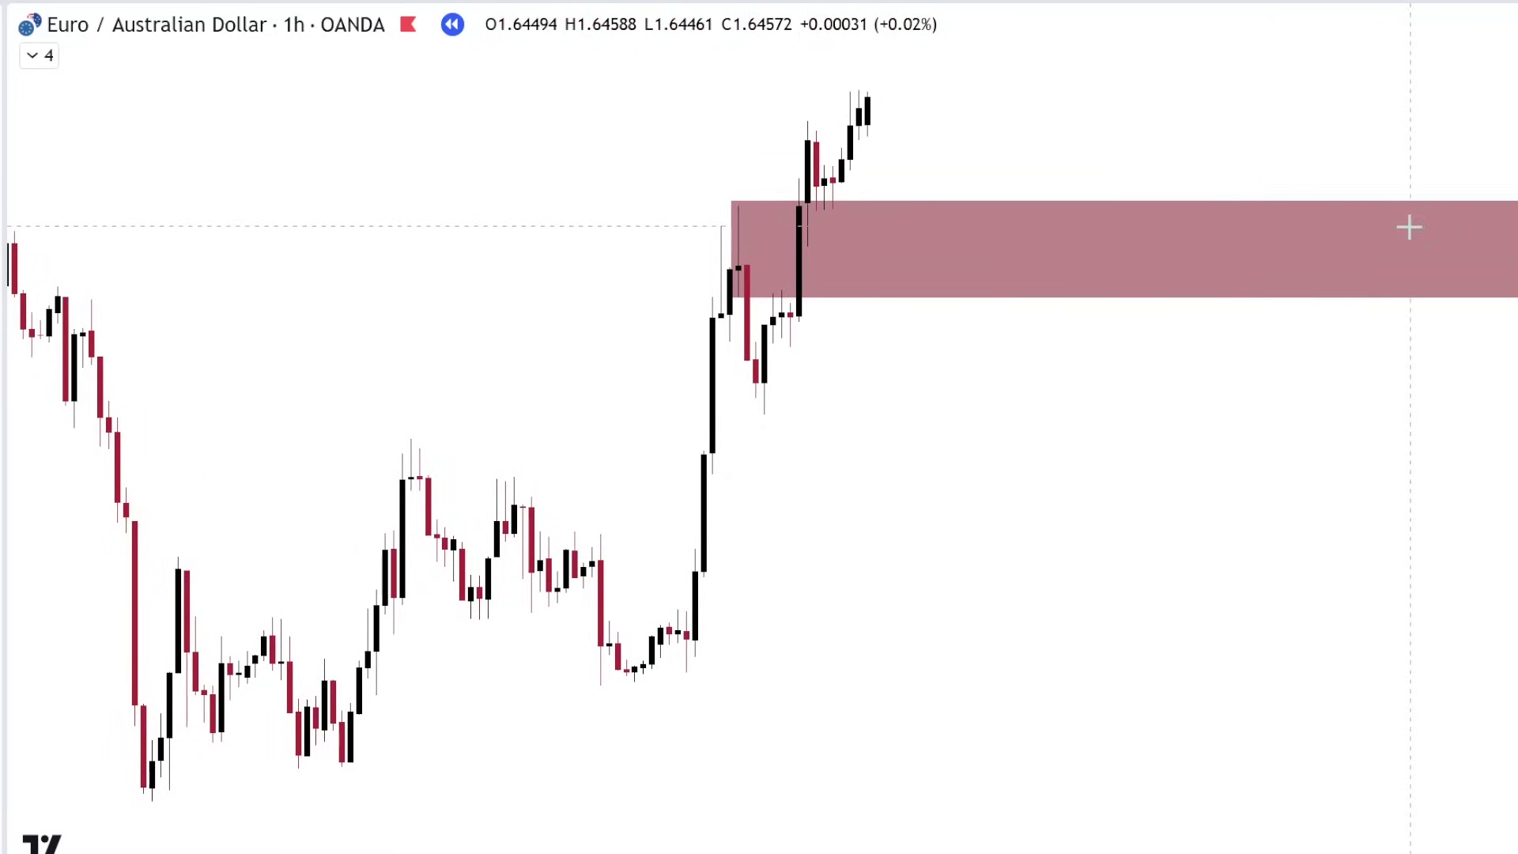
left_click(800, 254)
left_click_drag(1140, 250, 851, 249)
left_click(1104, 264)
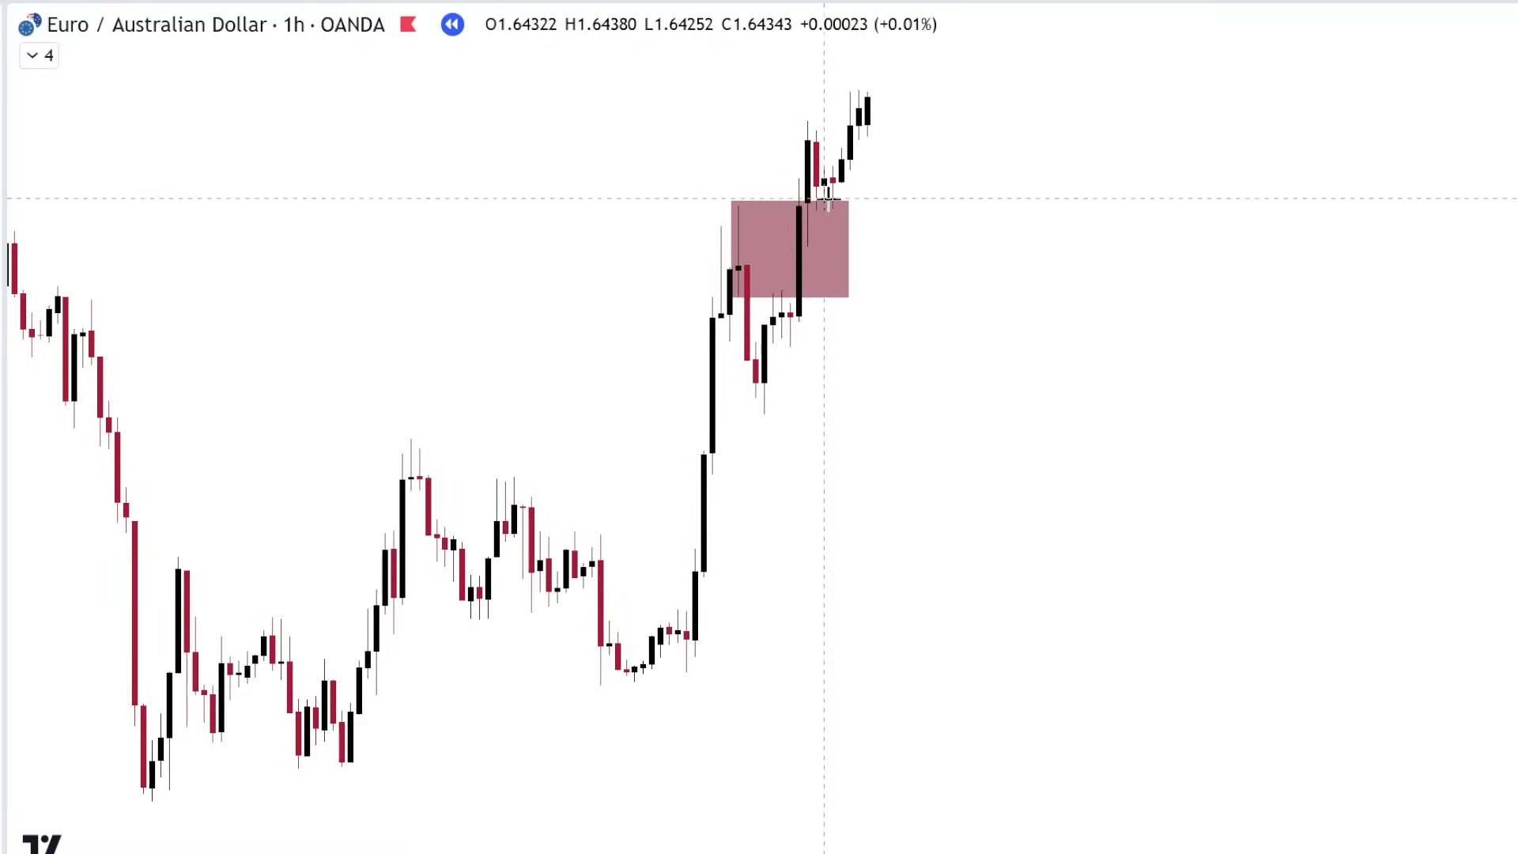
Draw a second rectangle continuing the broken supply zone at the same price levels, and recolour it green as a demand zone
mouse_move(816, 204)
left_mouse_down()
mouse_move(1071, 298)
mouse_move(1307, 299)
left_mouse_up()
left_click_drag(816, 203, 841, 203)
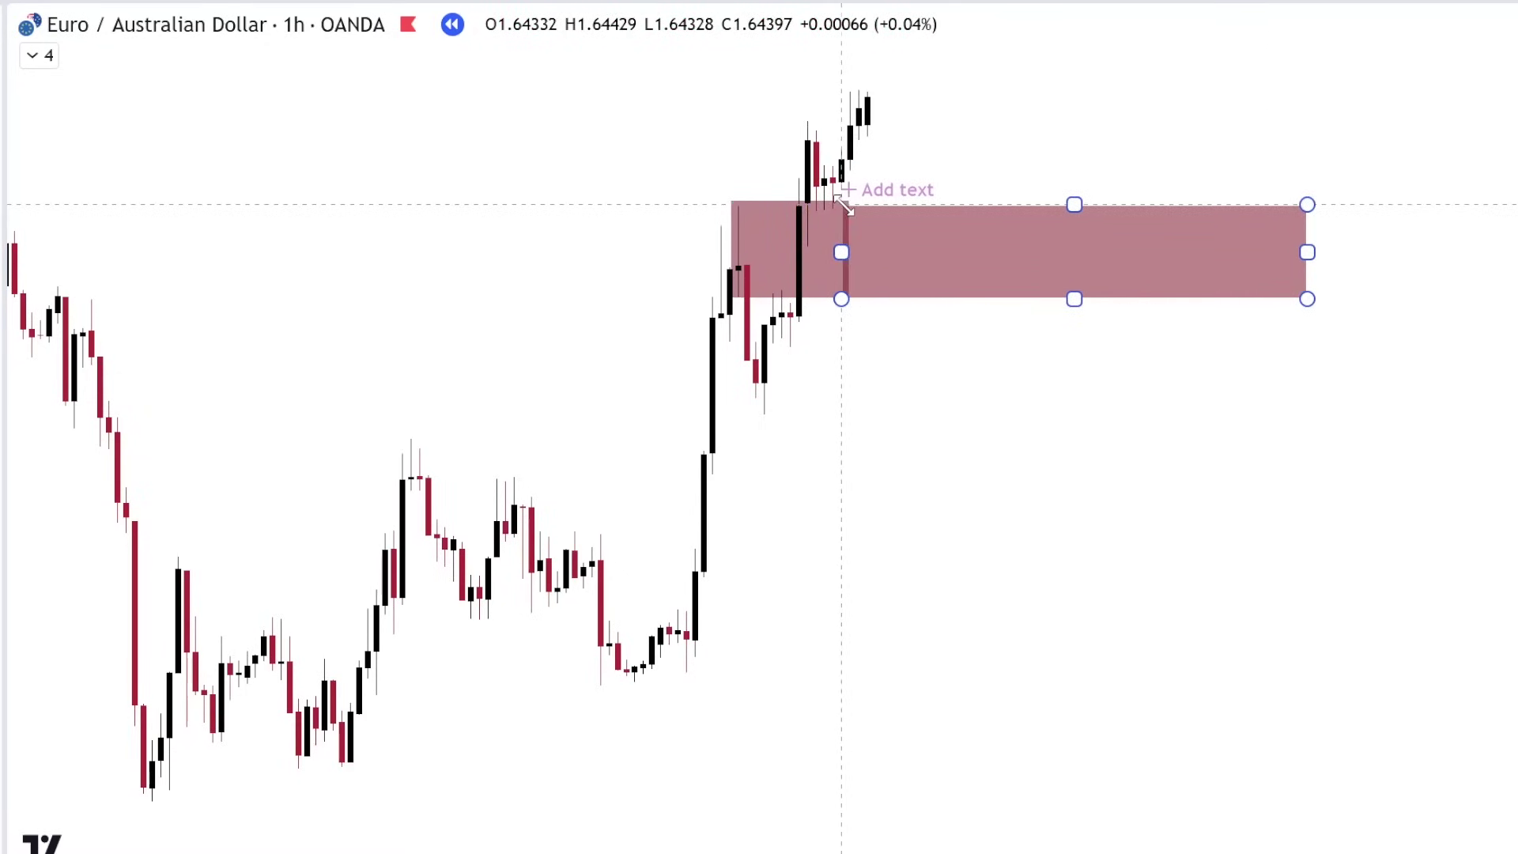
mouse_move(1078, 203)
left_mouse_down()
mouse_move(1082, 184)
mouse_move(1081, 199)
left_mouse_up()
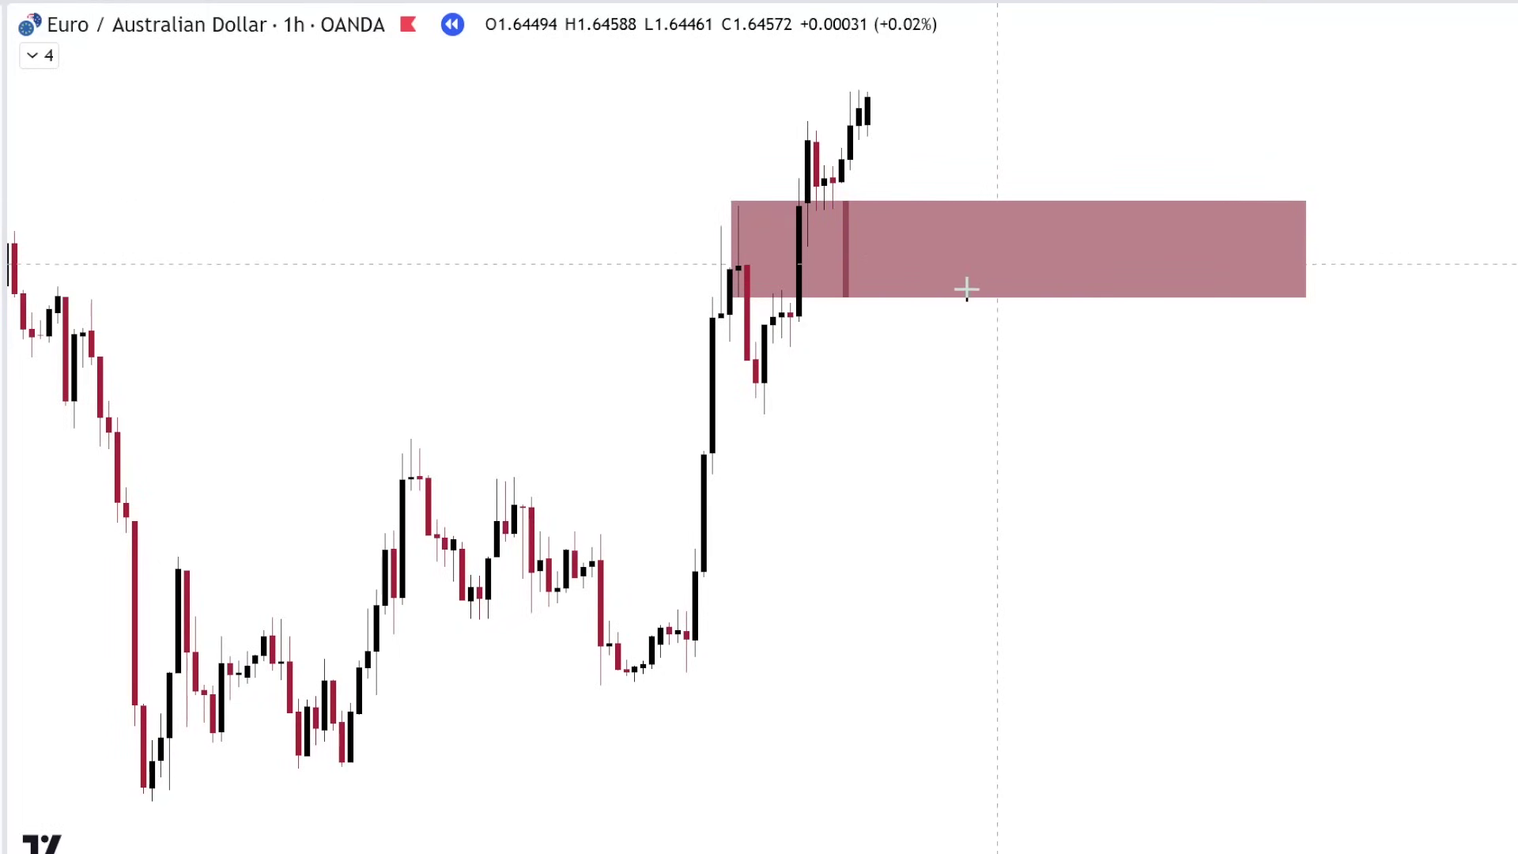
left_click(1000, 297)
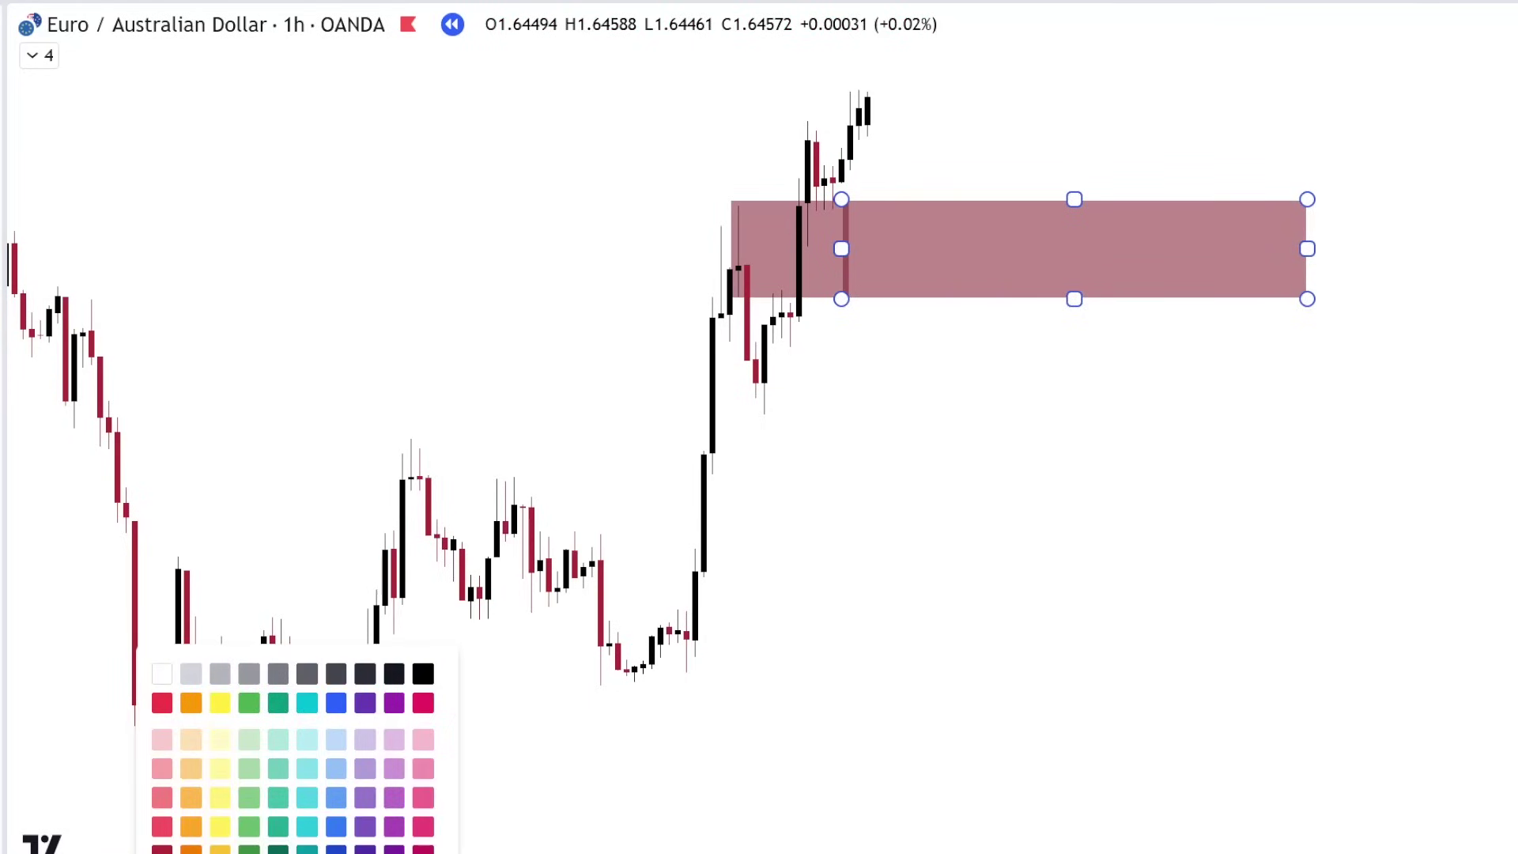
left_click(278, 703)
left_click(1279, 578)
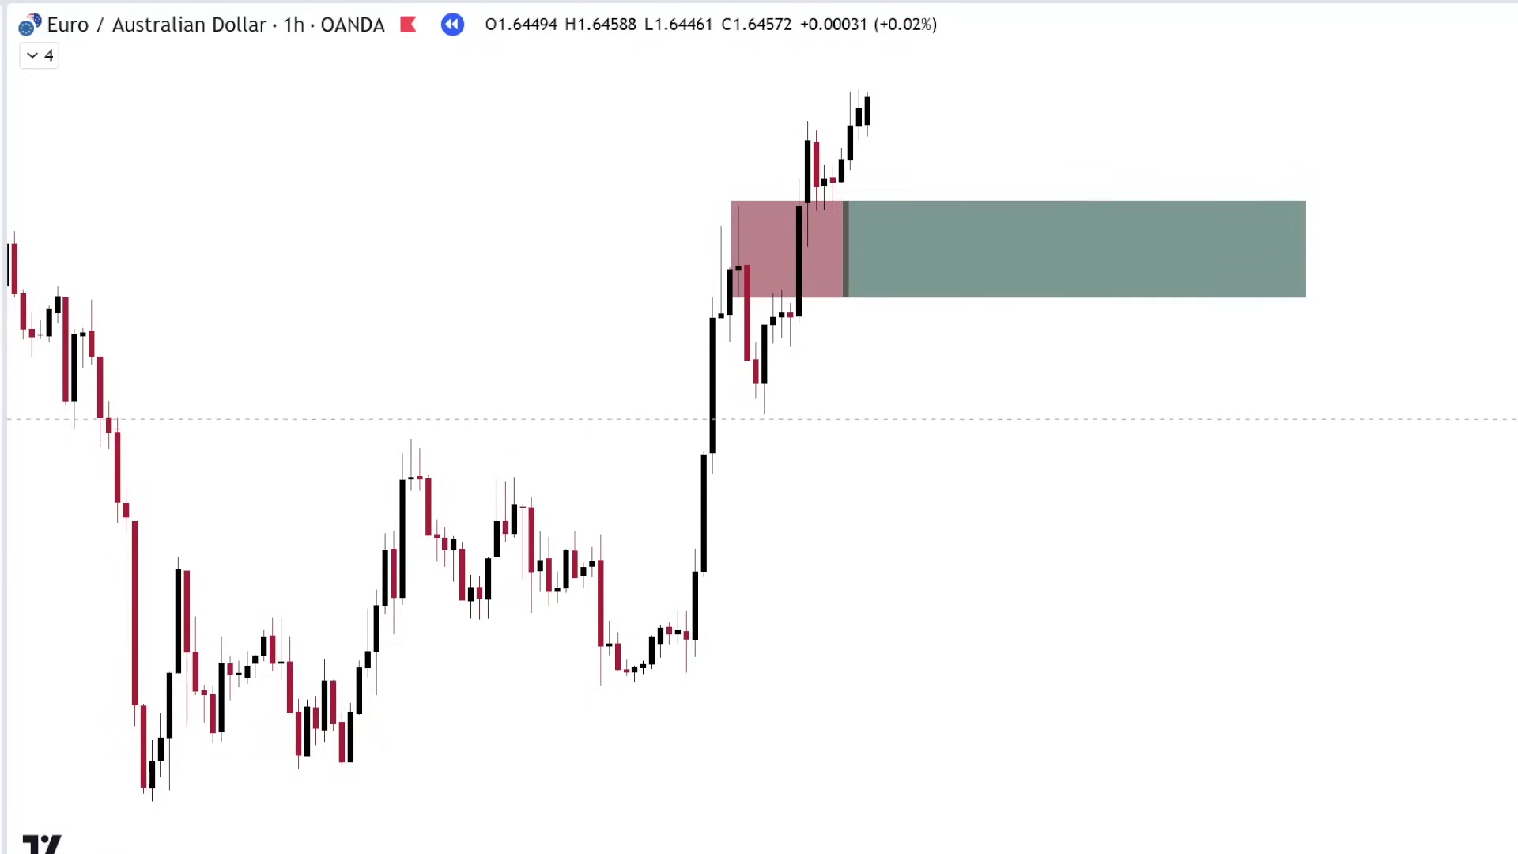
left_click_drag(1298, 559, 1236, 696)
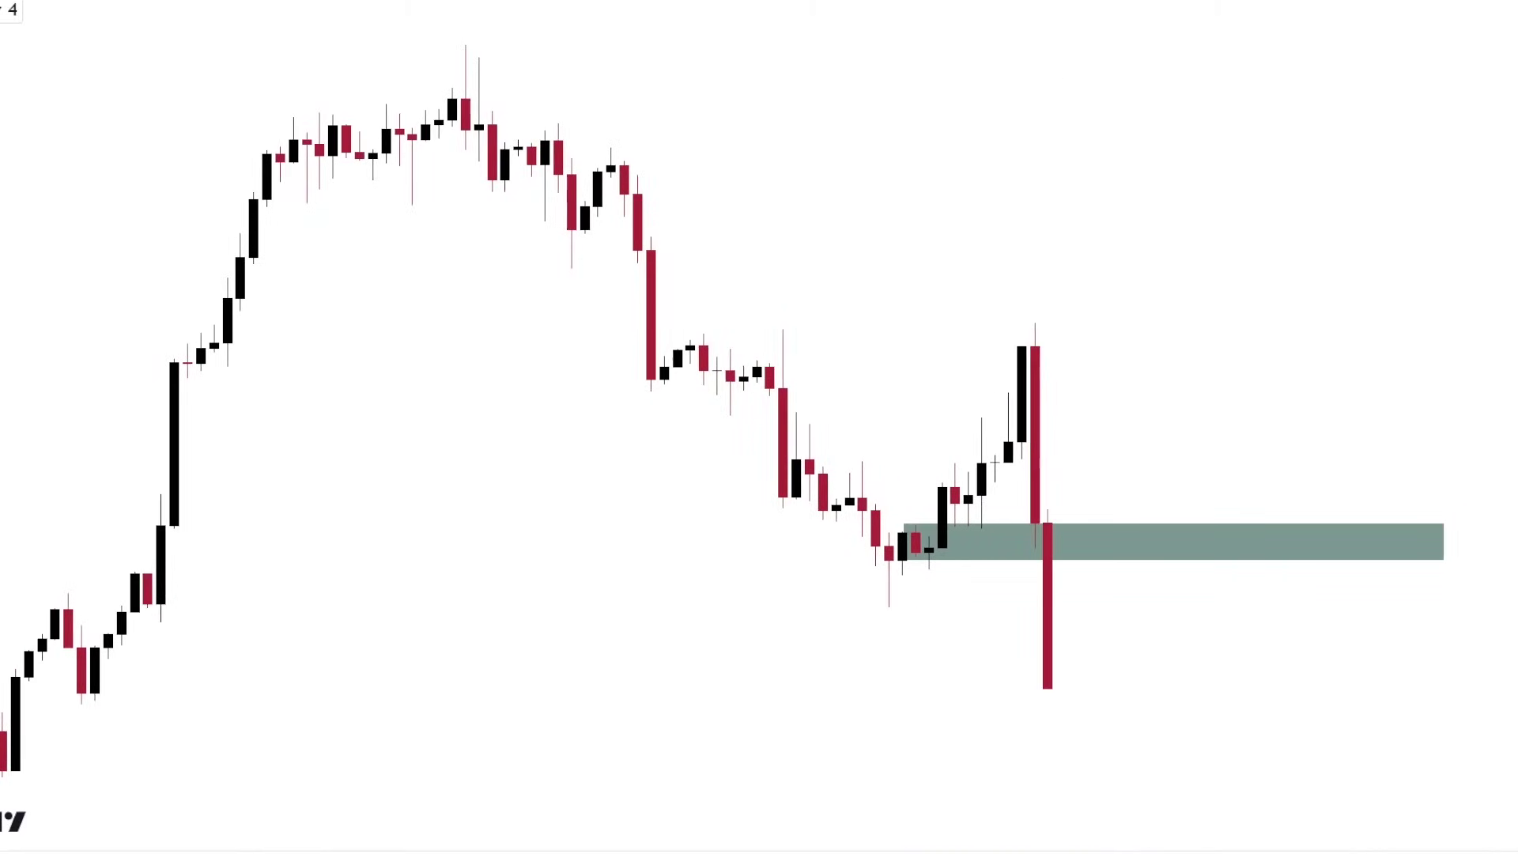
Recolour the broken green demand zone dark red as a supply zone
scroll(1028, 676, "up", 2)
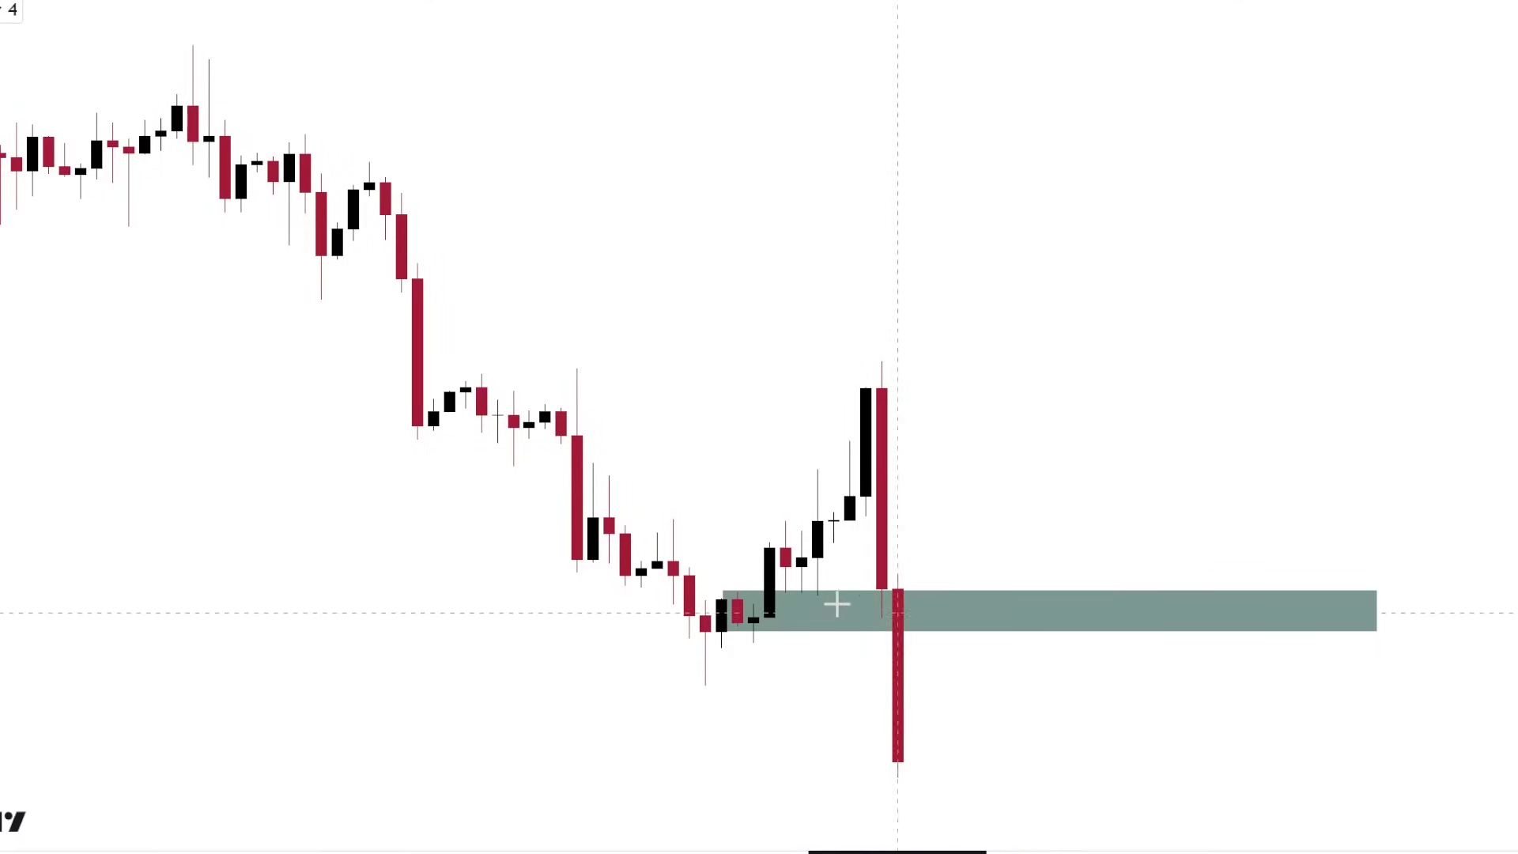
left_click(1297, 625)
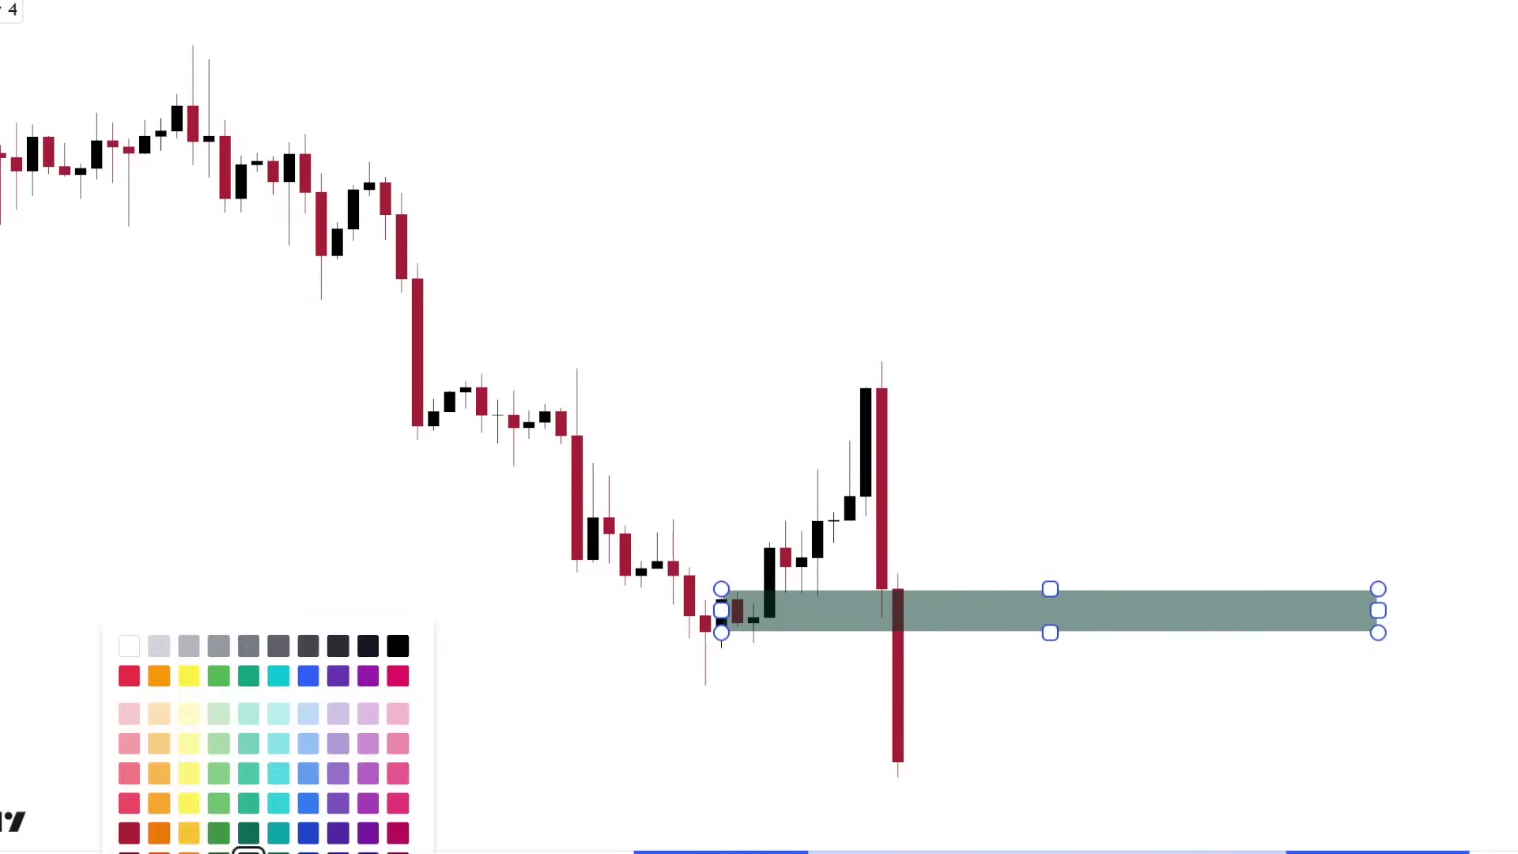
left_click(129, 833)
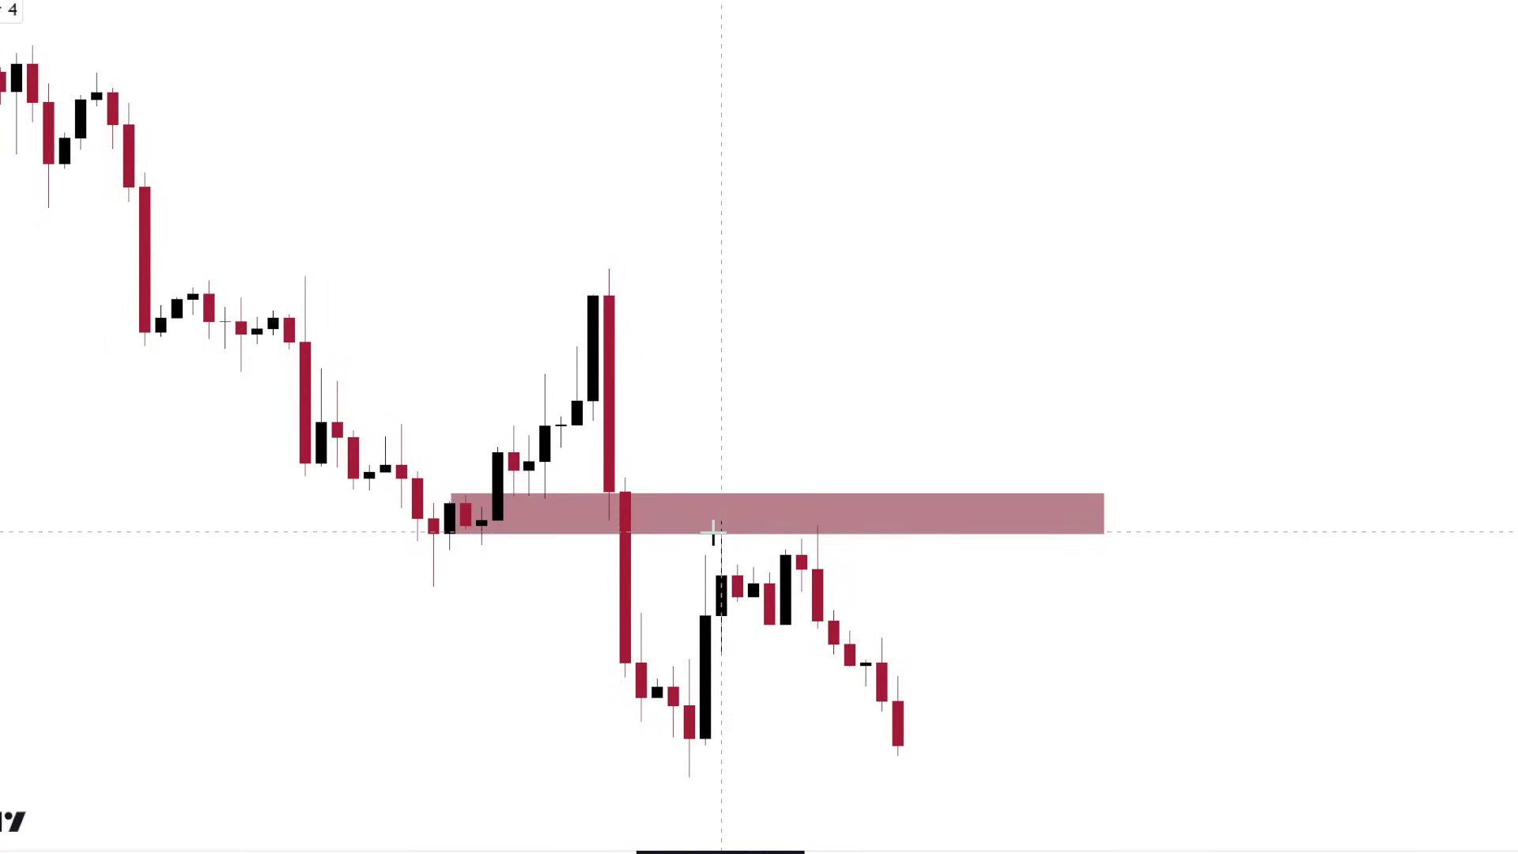
Place a short position at the red zone's lower edge, with its stop about 109.4 pips away above the range high
left_click(722, 533)
left_click_drag(713, 388, 732, 261)
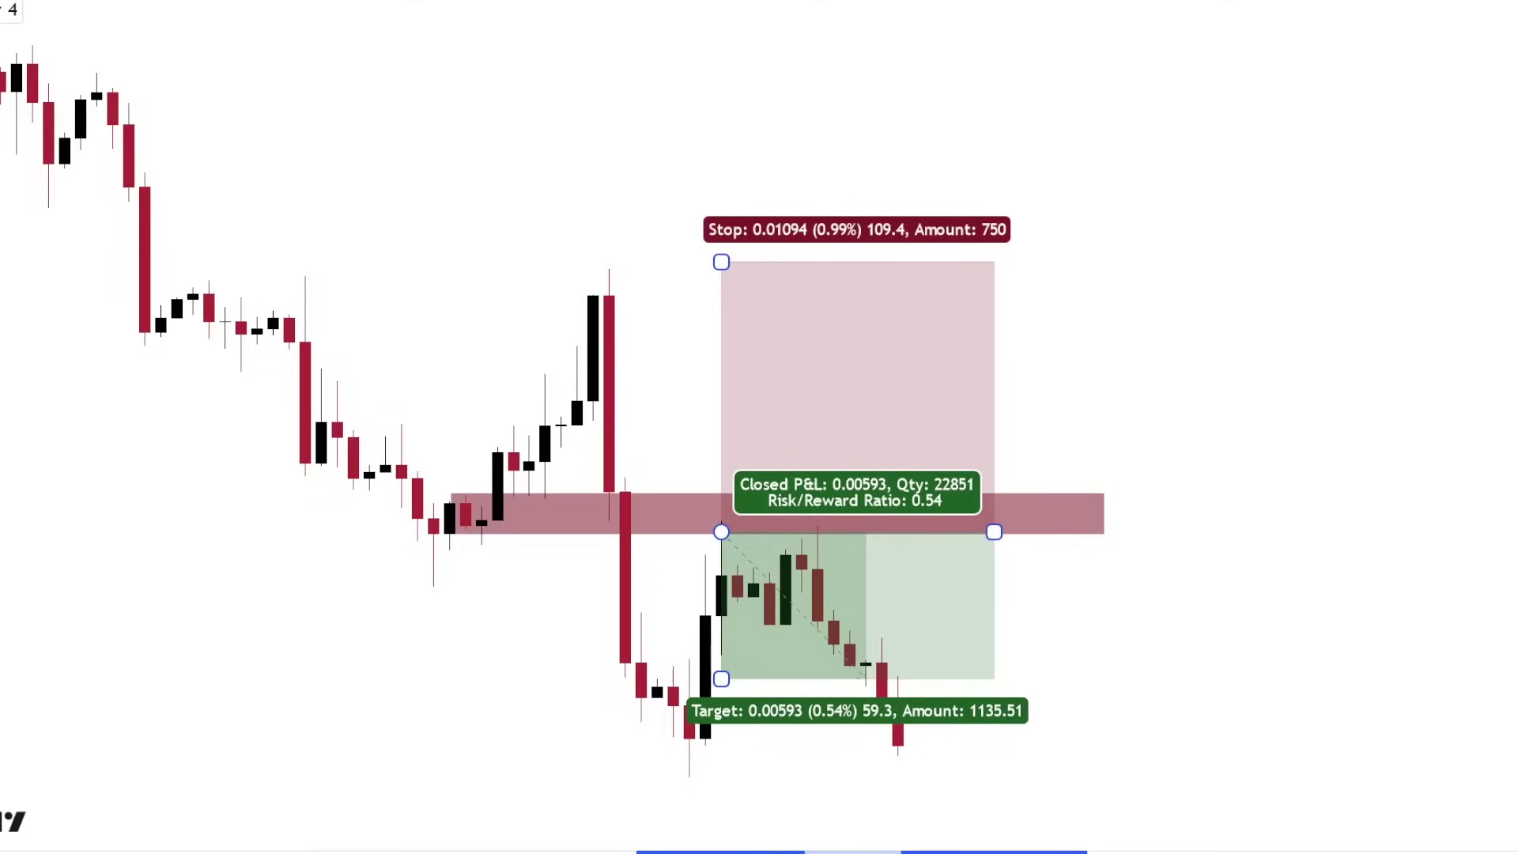
Draw a Fibonacci retracement from the range high to the range low, and move the short's target to about 45.5 pips at the discount boundary
left_click(576, 268)
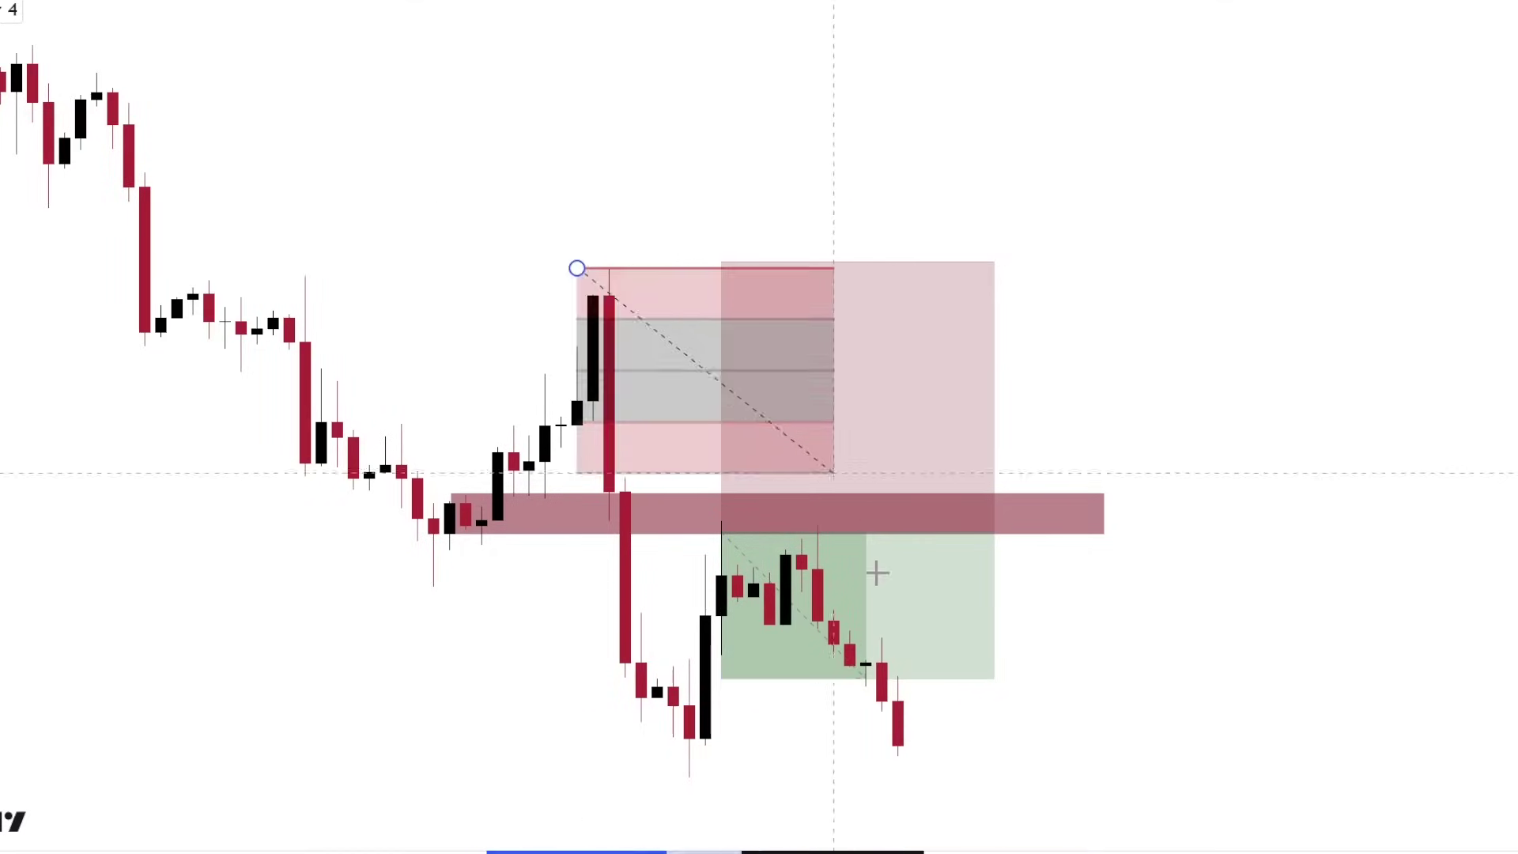
left_click(1018, 773)
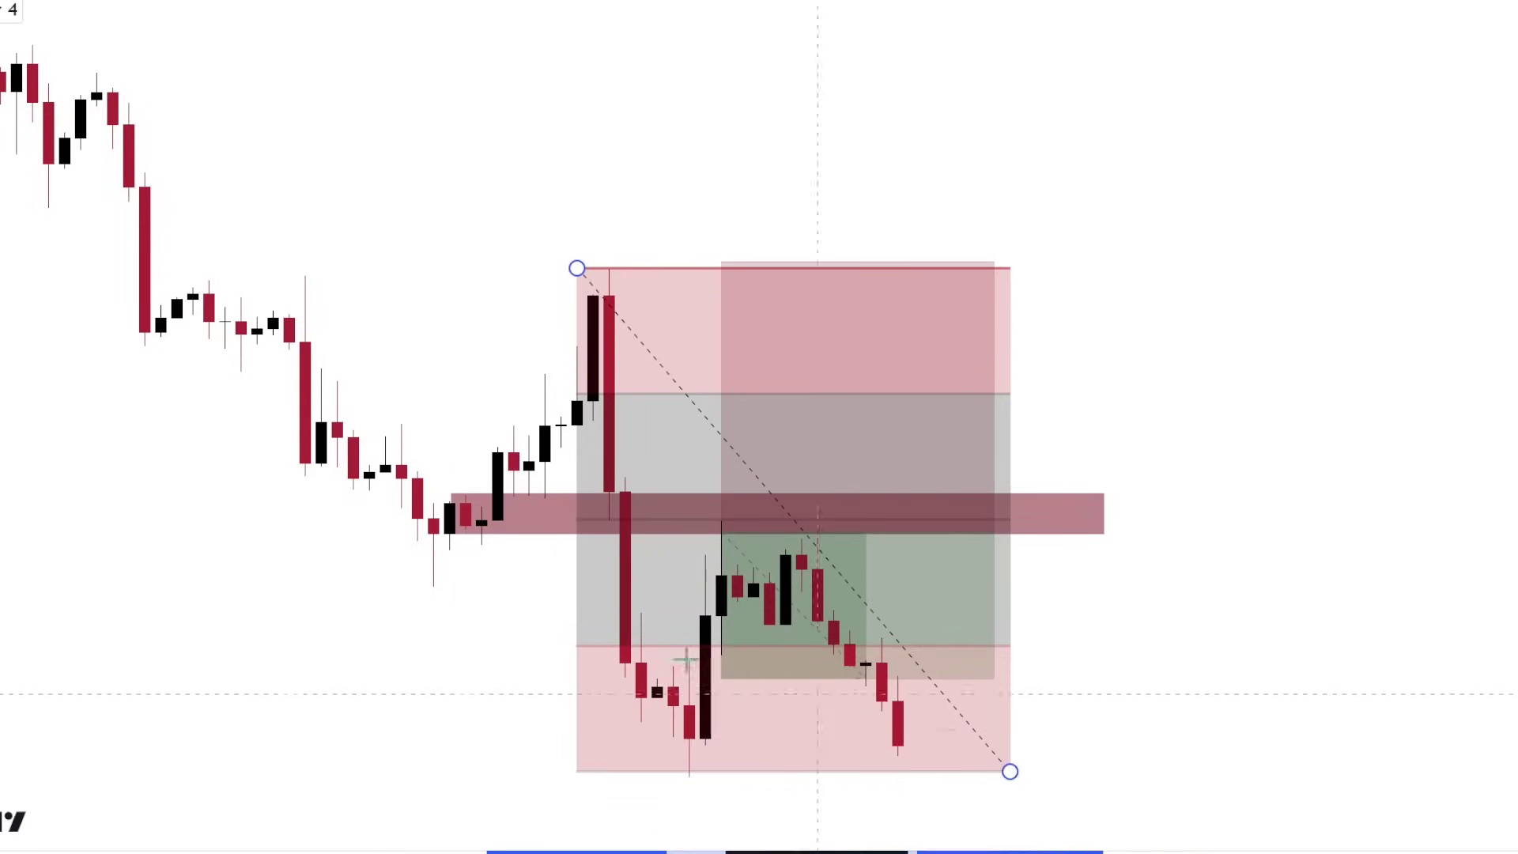
left_click_drag(713, 679, 733, 650)
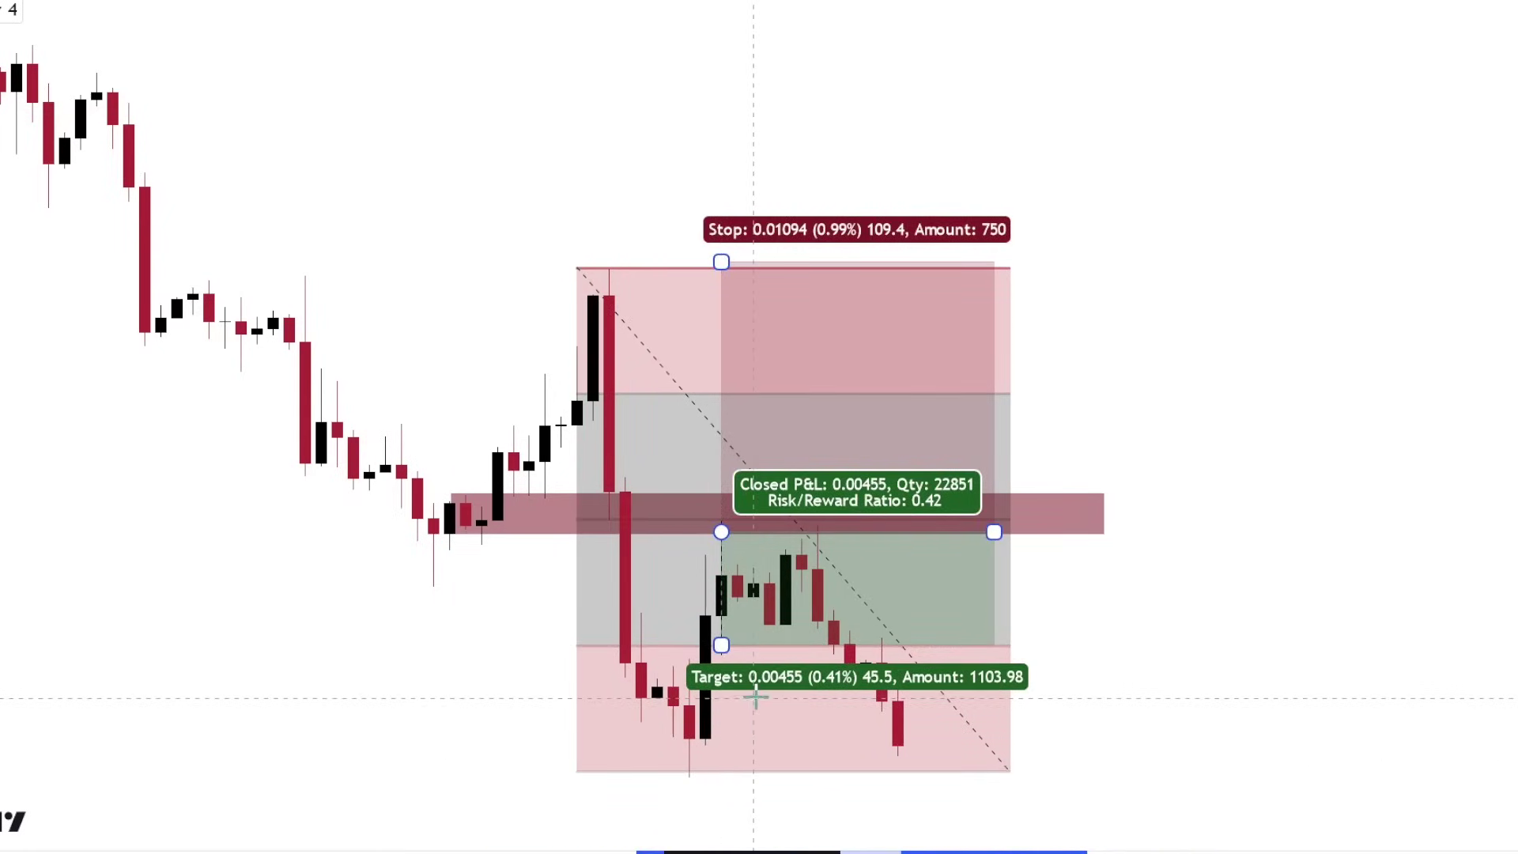
left_click(830, 725)
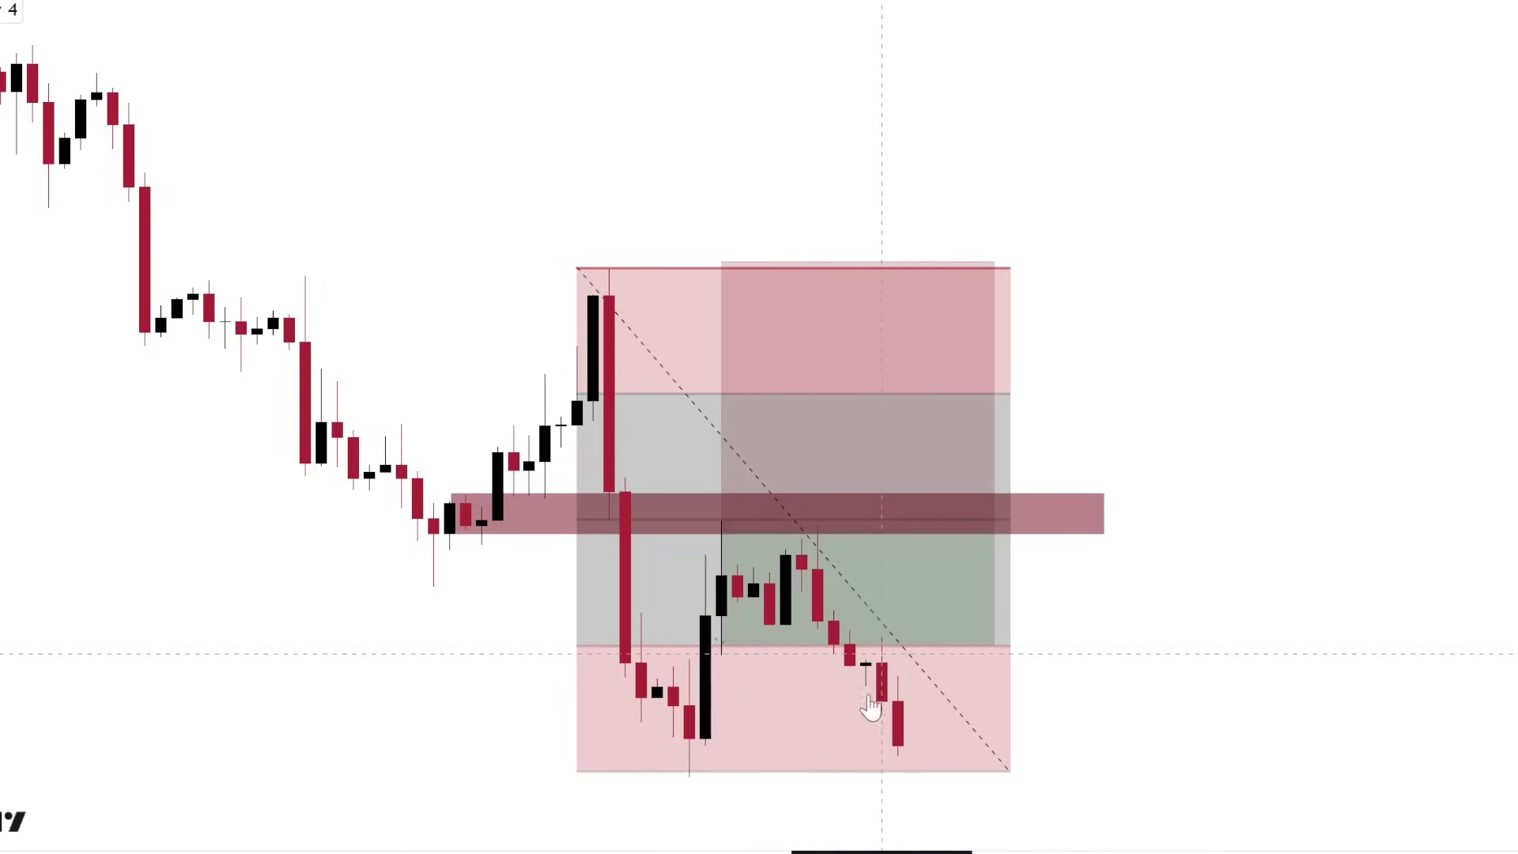
Delete the Fibonacci retracement, keeping the short position on the chart
left_click(875, 772)
right_click(877, 783)
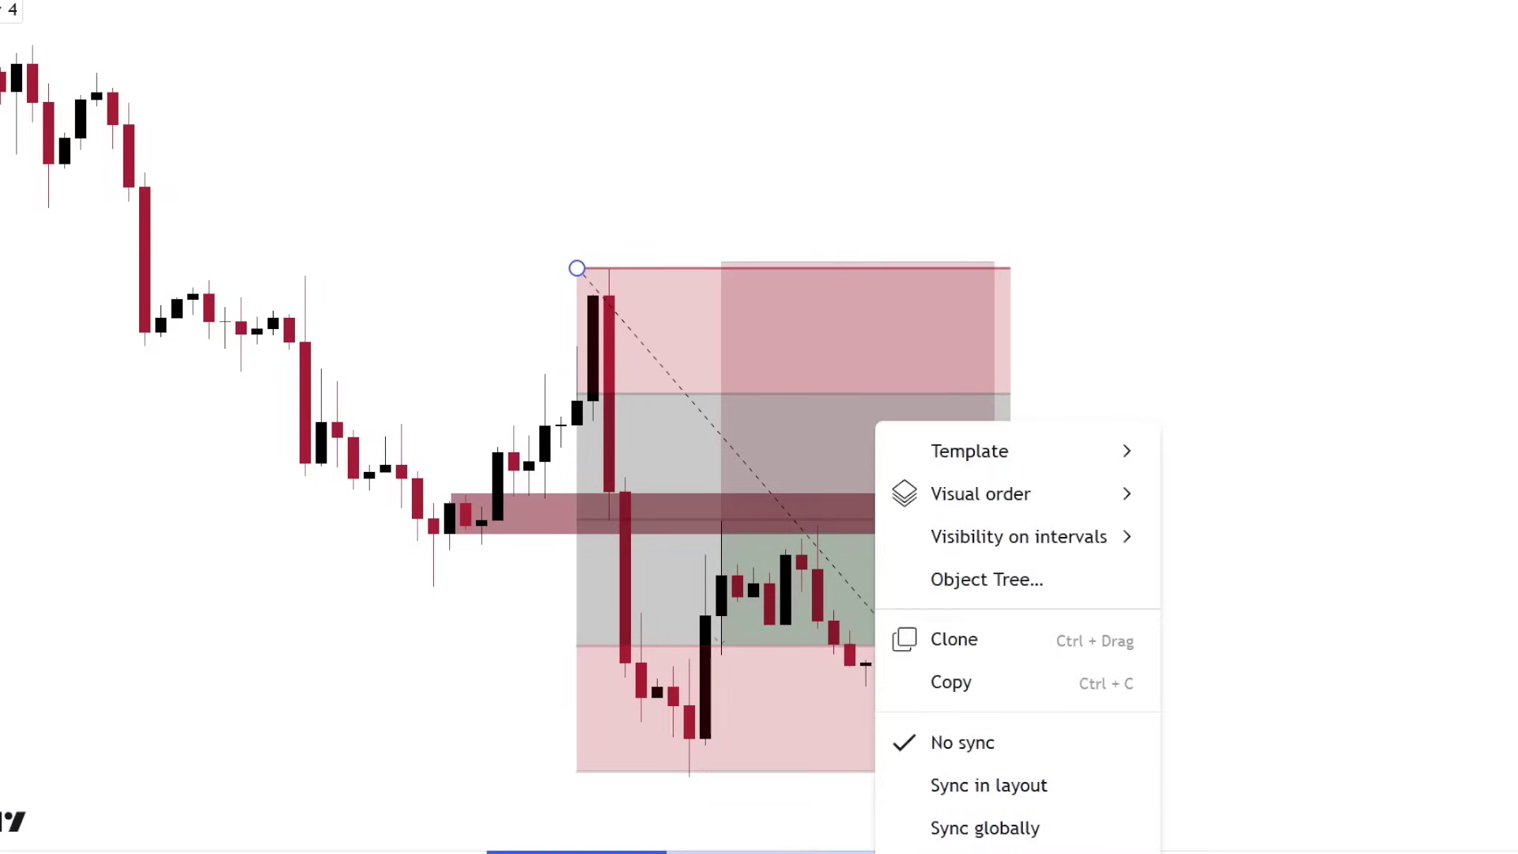
key("Delete")
left_click(826, 613)
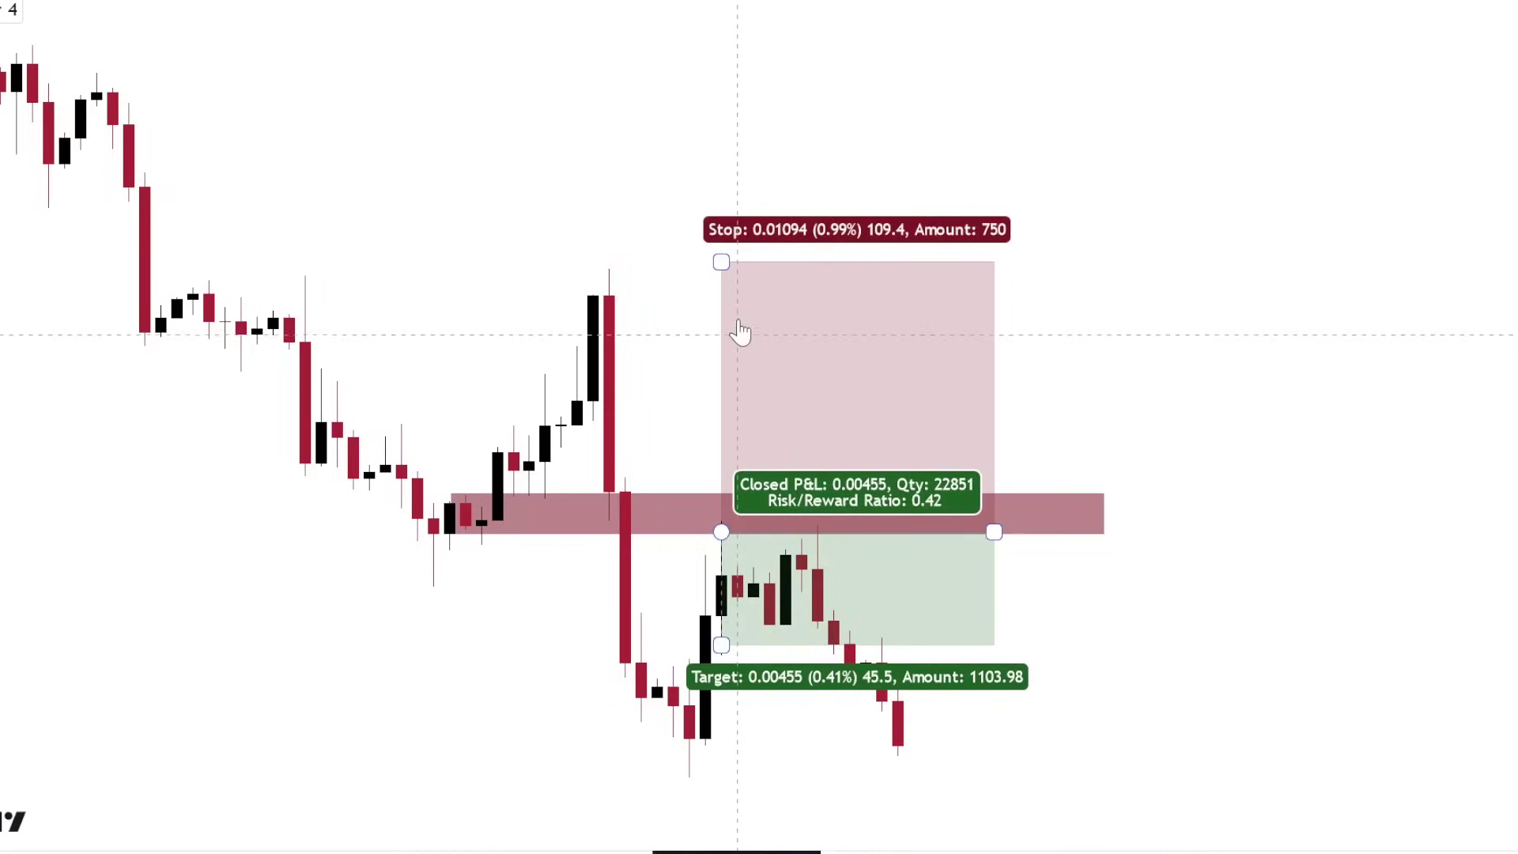
left_click_drag(696, 319, 691, 398)
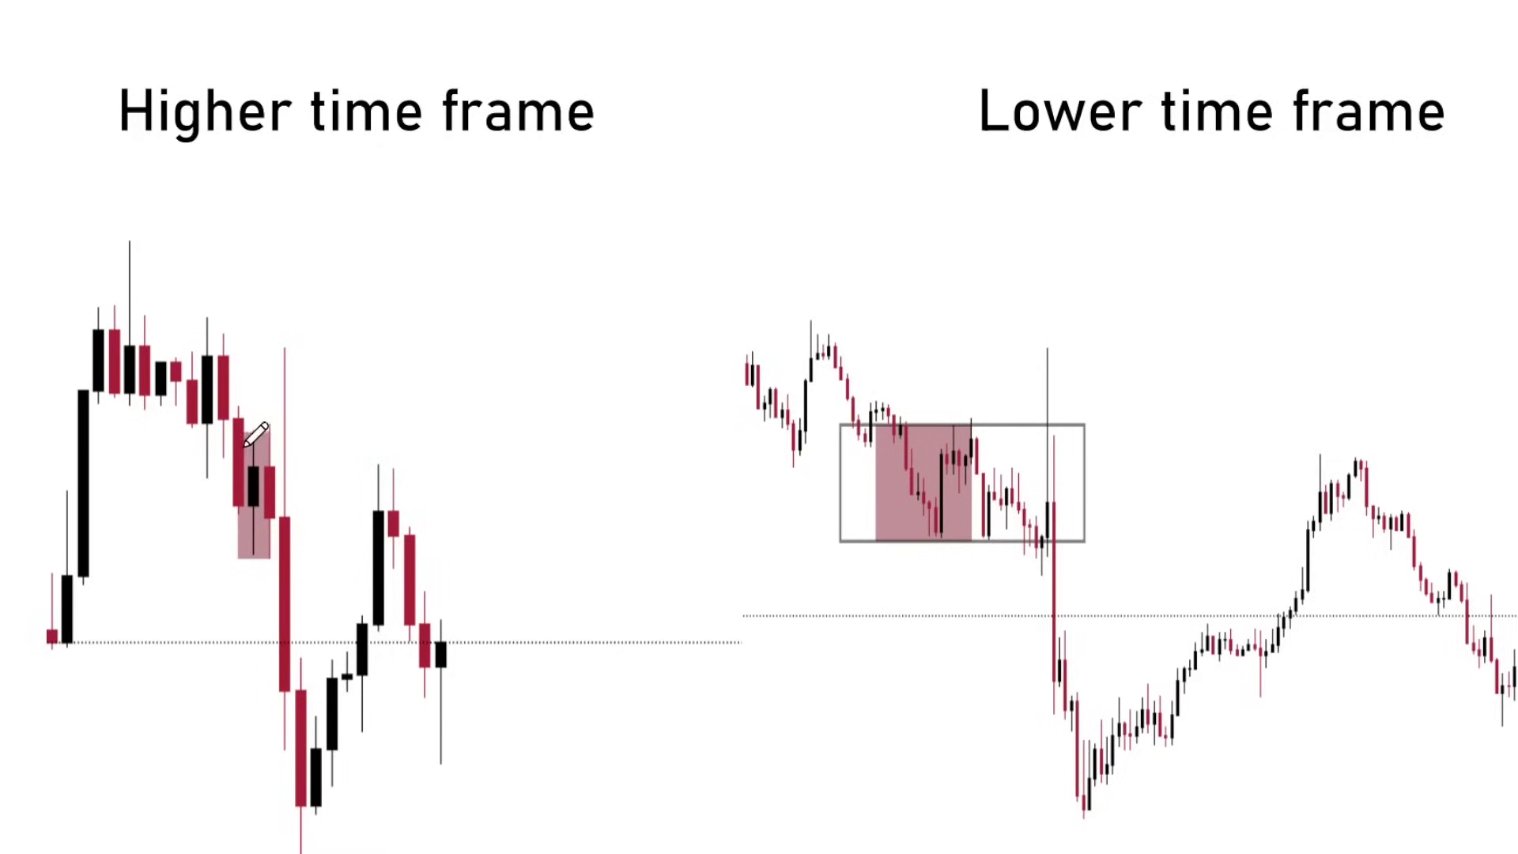
Circle the supply candle on the higher time frame chart, and trace its price swings inside the lower time frame box
mouse_move(258, 417)
left_mouse_down()
mouse_move(247, 553)
mouse_move(273, 467)
mouse_move(265, 427)
left_mouse_up()
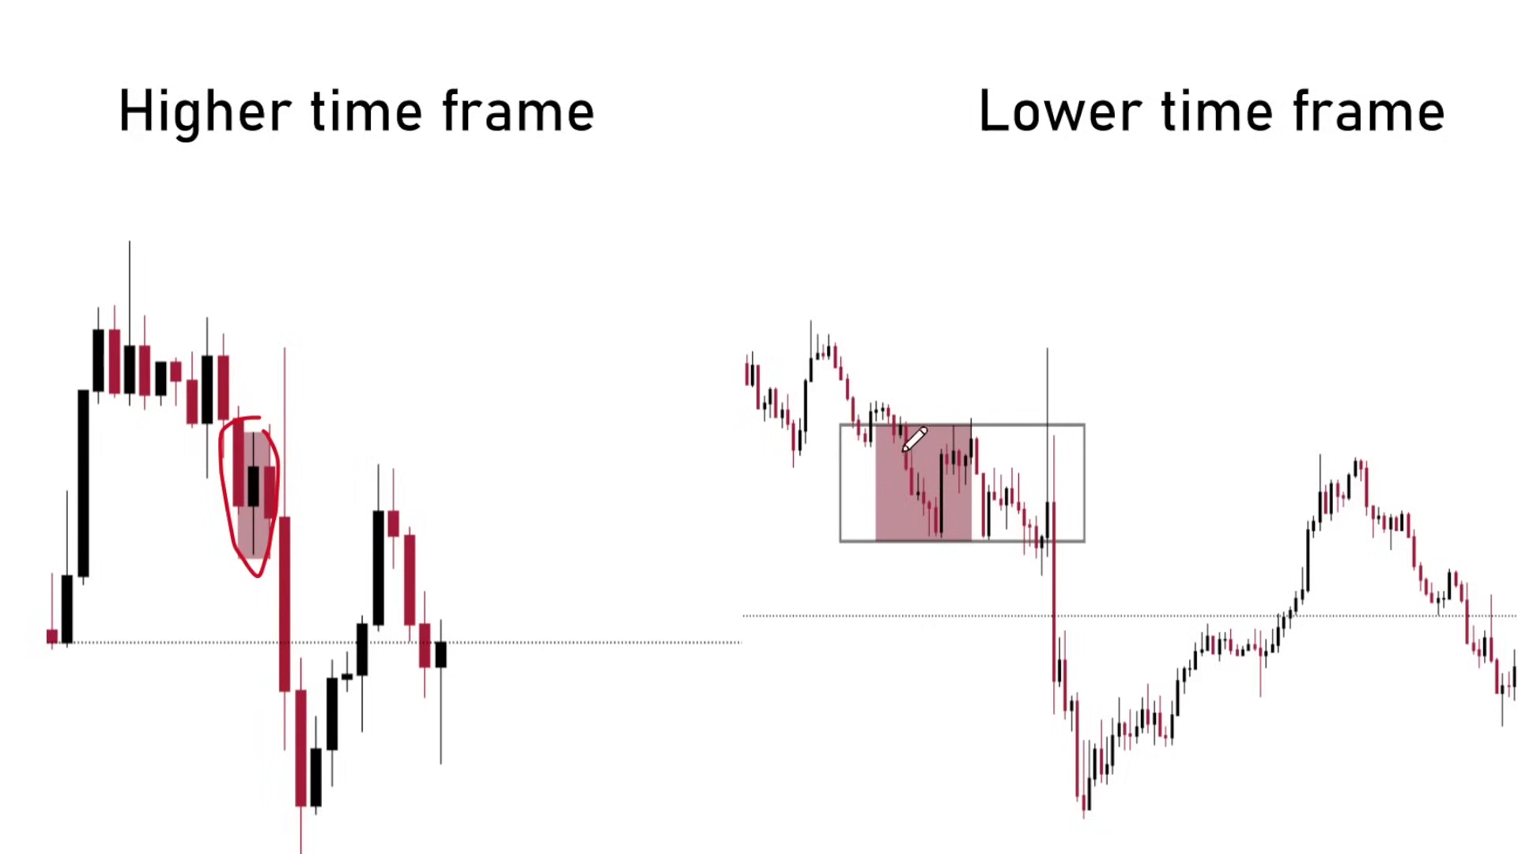
mouse_move(900, 425)
left_mouse_down()
mouse_move(943, 532)
mouse_move(974, 557)
mouse_move(933, 532)
mouse_move(955, 412)
mouse_move(986, 417)
mouse_move(1006, 477)
mouse_move(1049, 510)
mouse_move(1056, 633)
left_mouse_up()
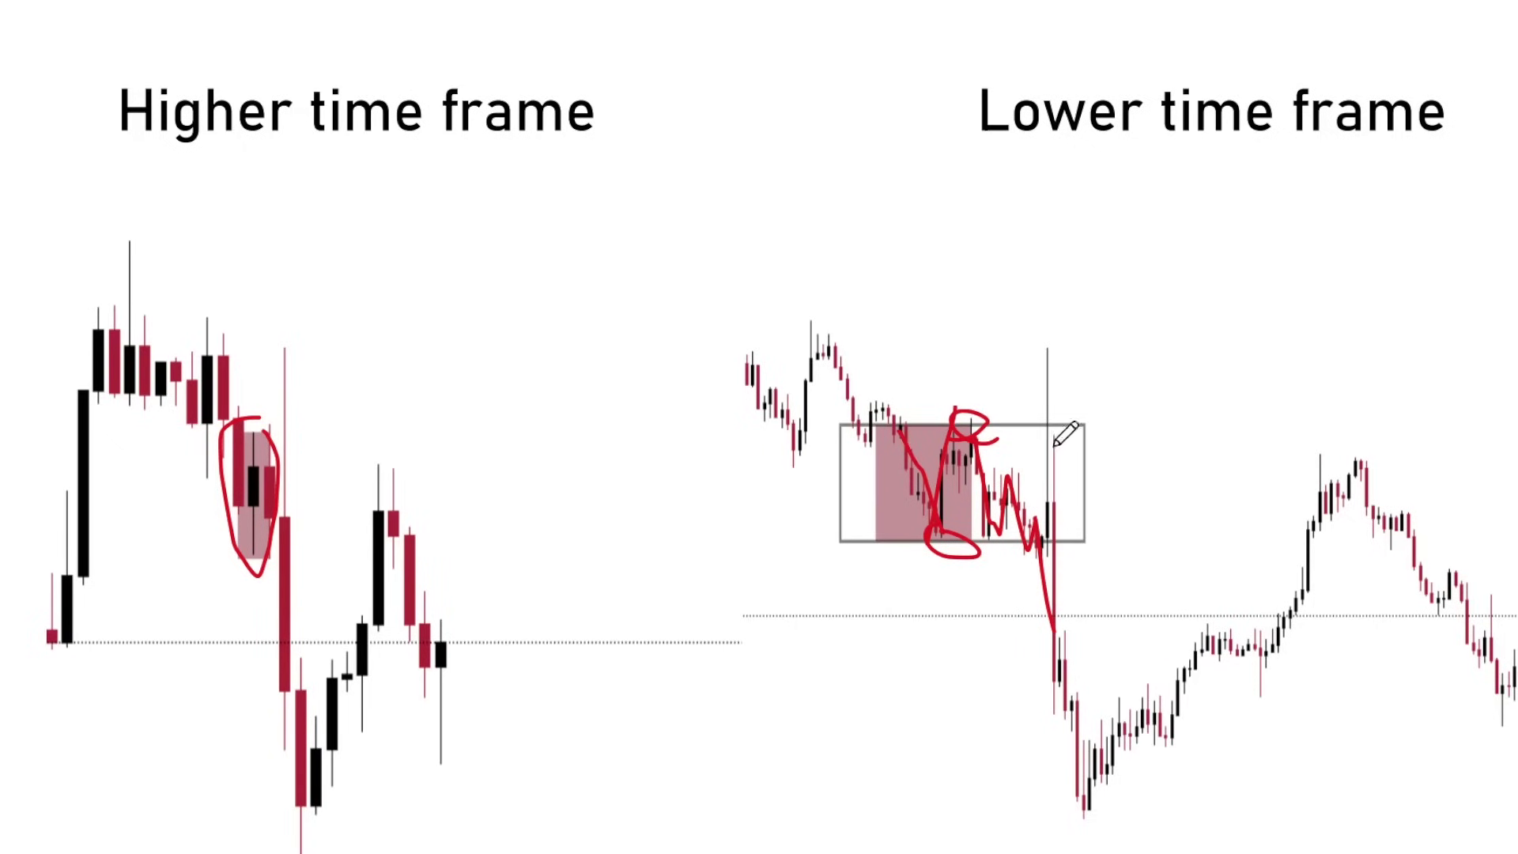
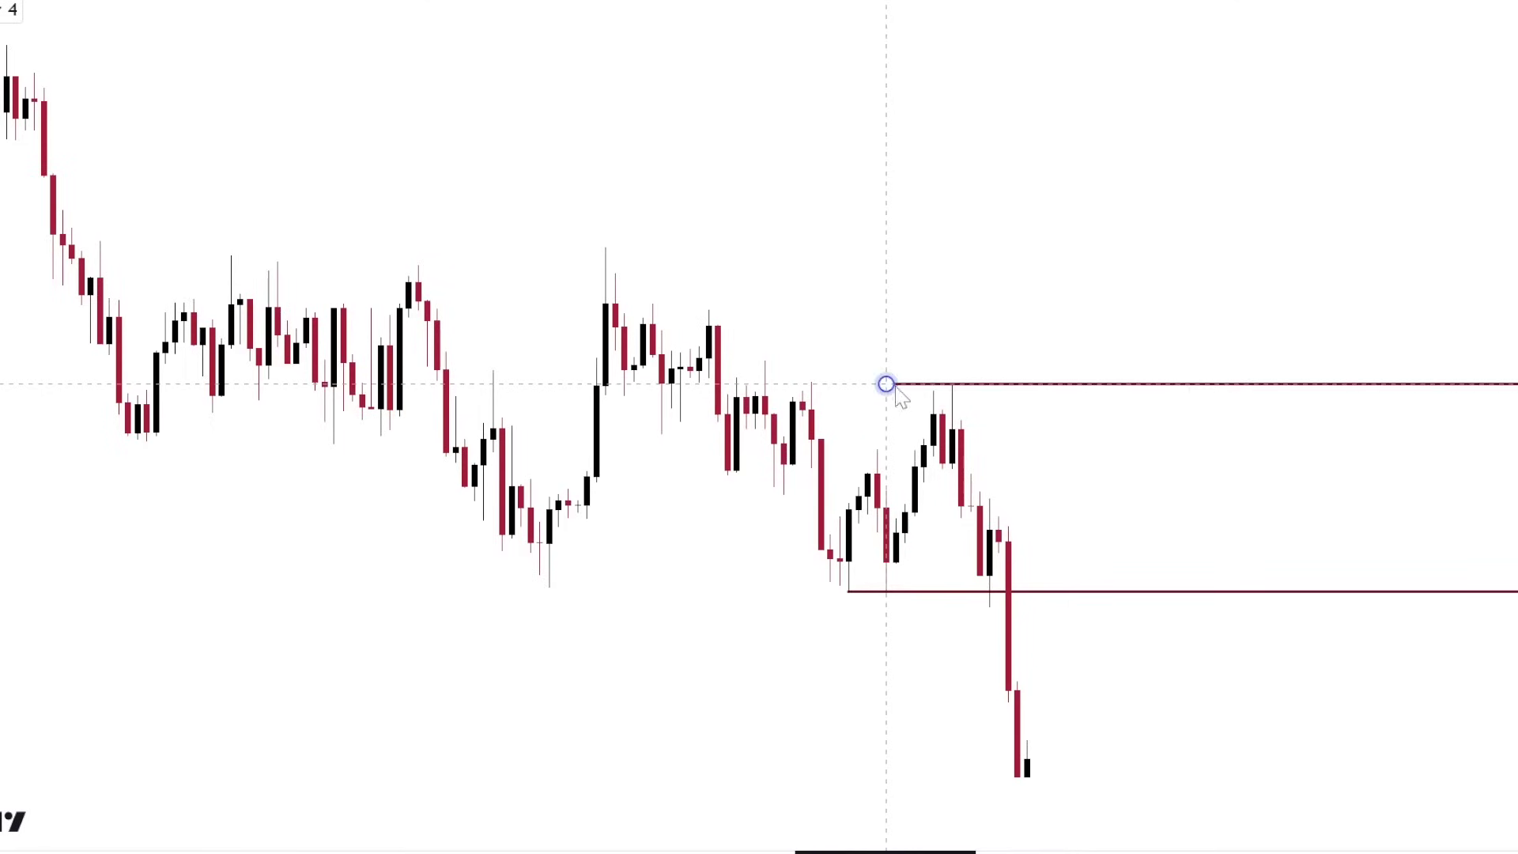
Draw a supply zone rectangle over the last up candle before the breakdown, spanning its wicks, and extend it further past the current price
scroll(918, 630, "up", 5)
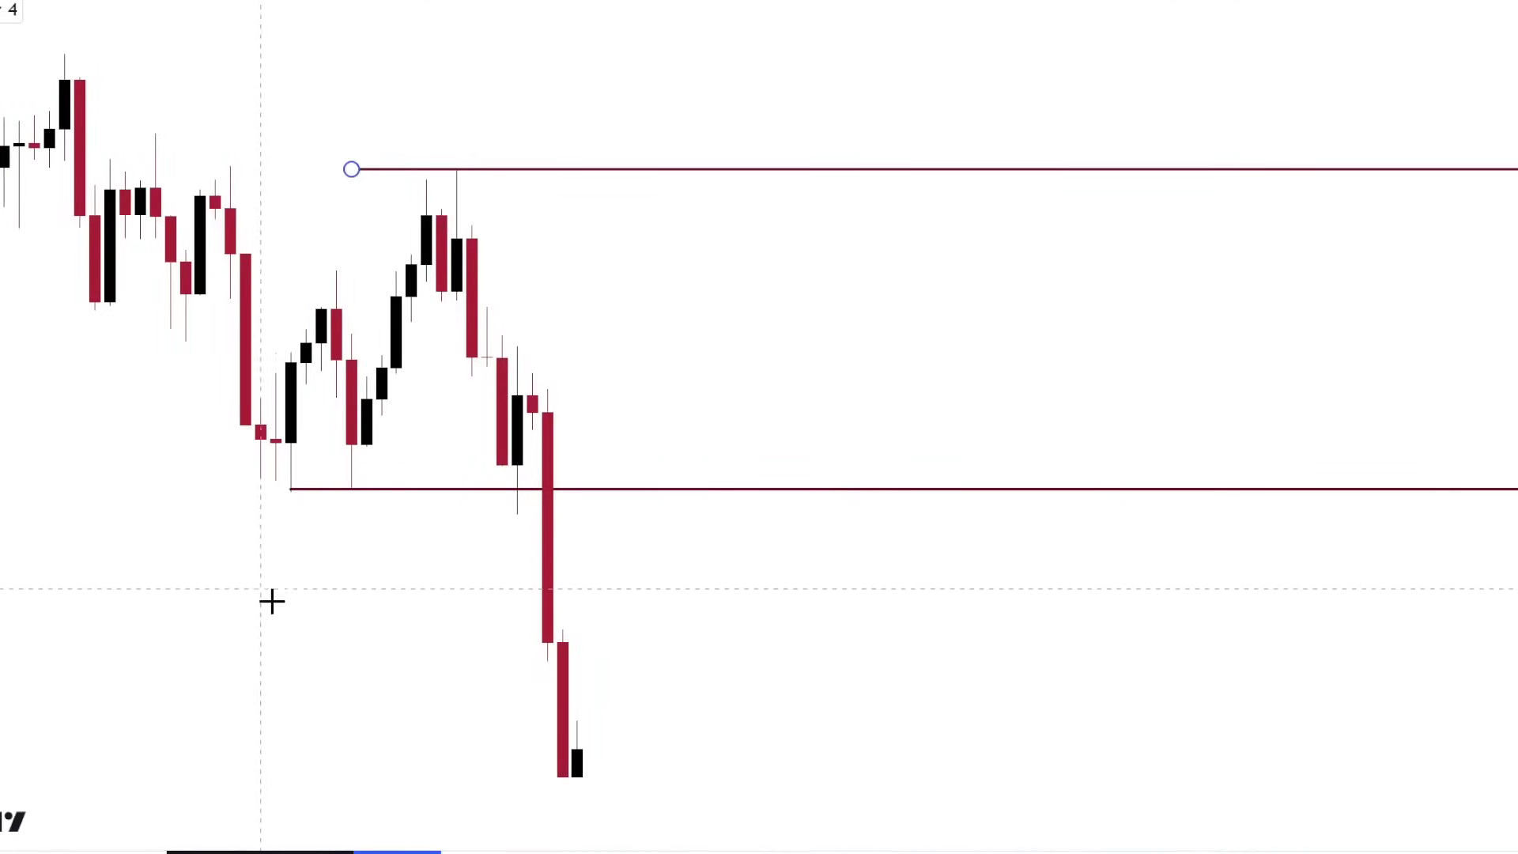
left_click_drag(412, 586, 568, 465)
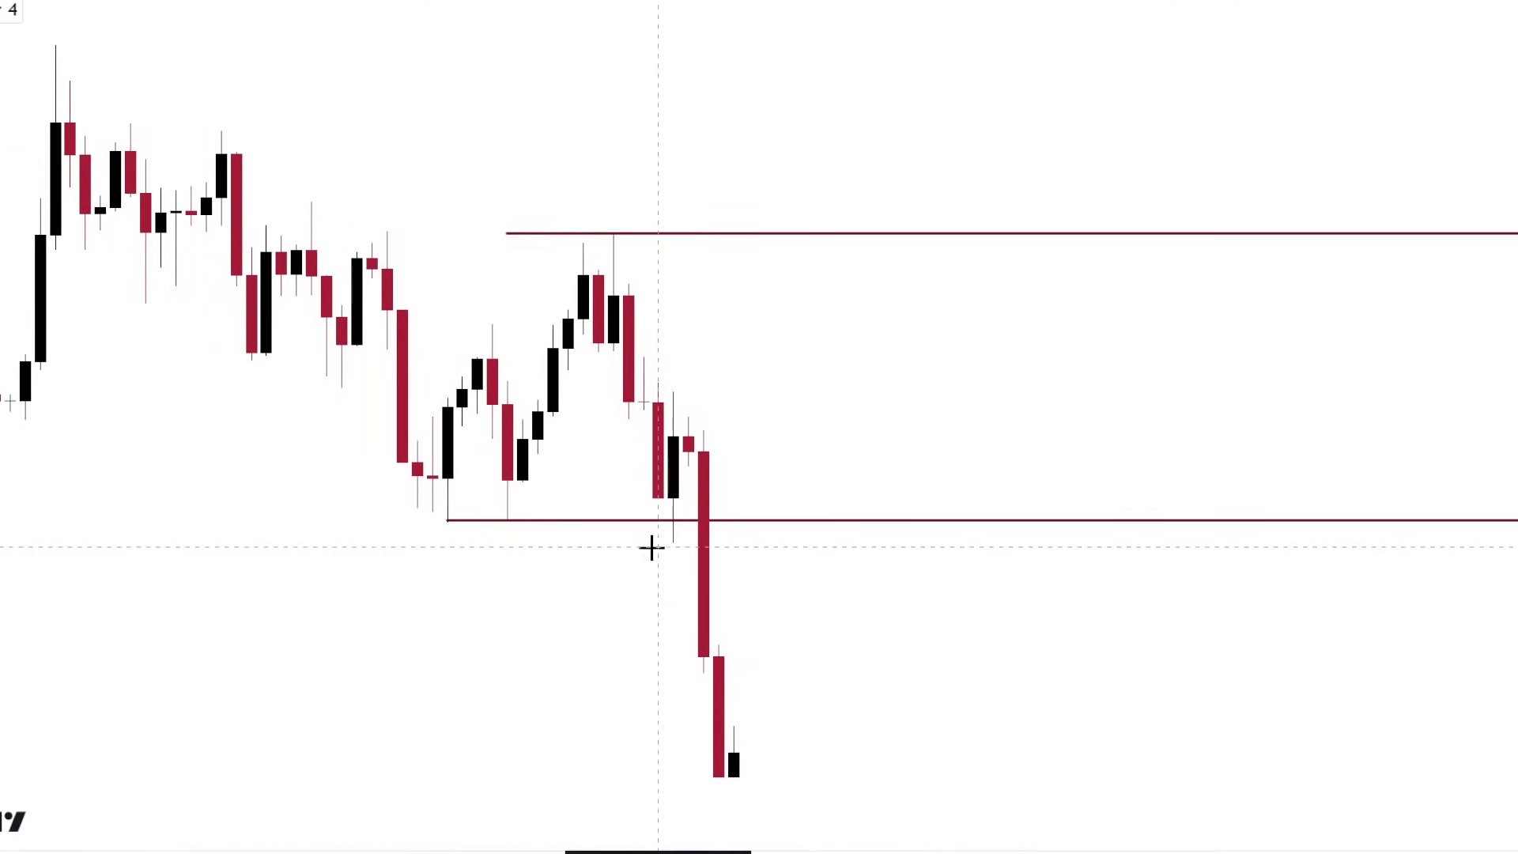
left_click_drag(676, 541, 1172, 388)
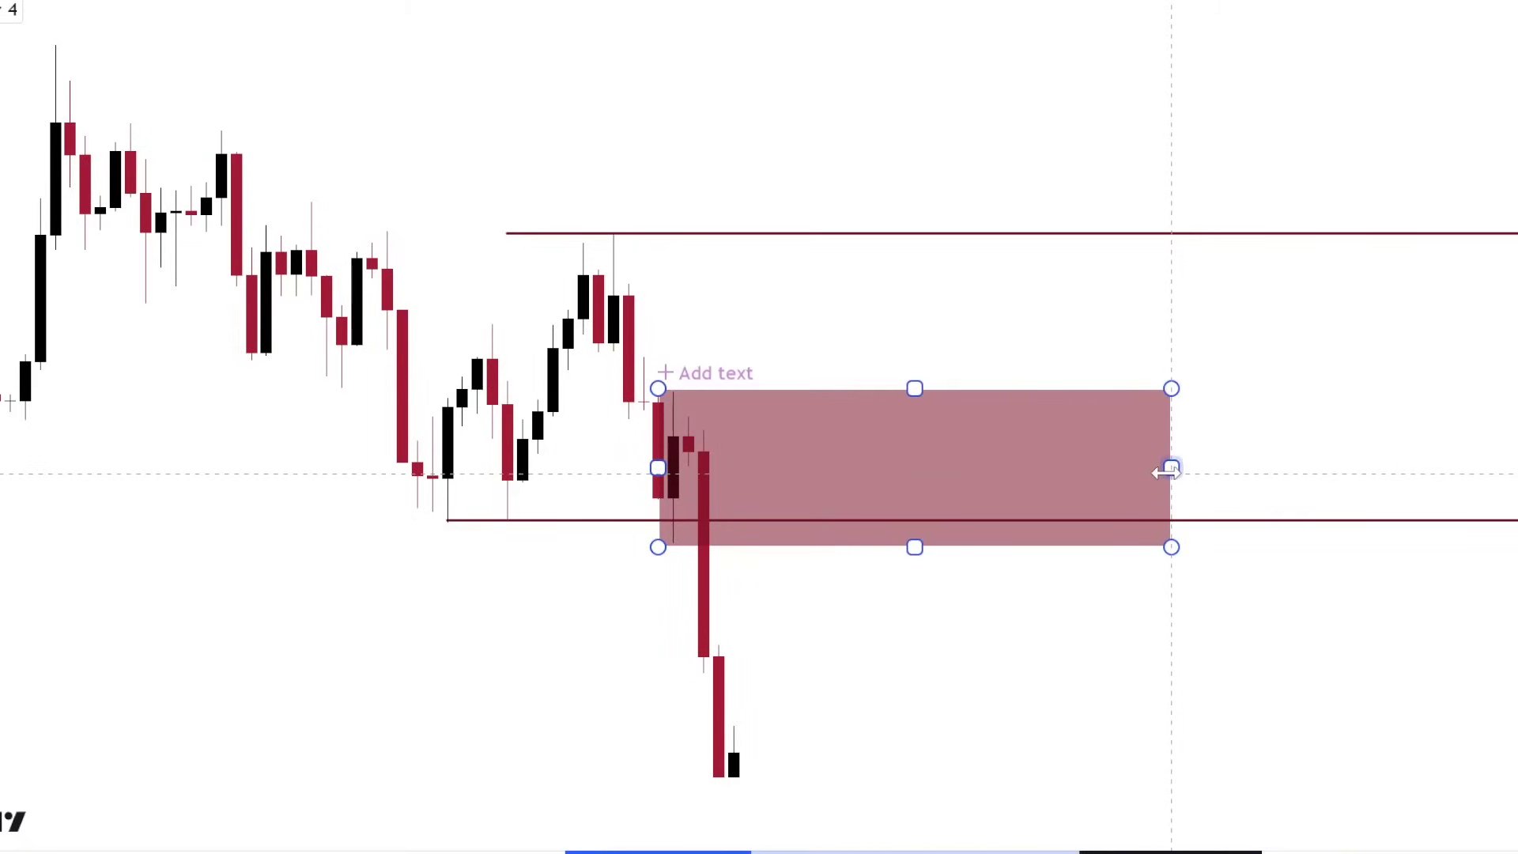
left_click_drag(1171, 468, 1413, 467)
left_click(1044, 623)
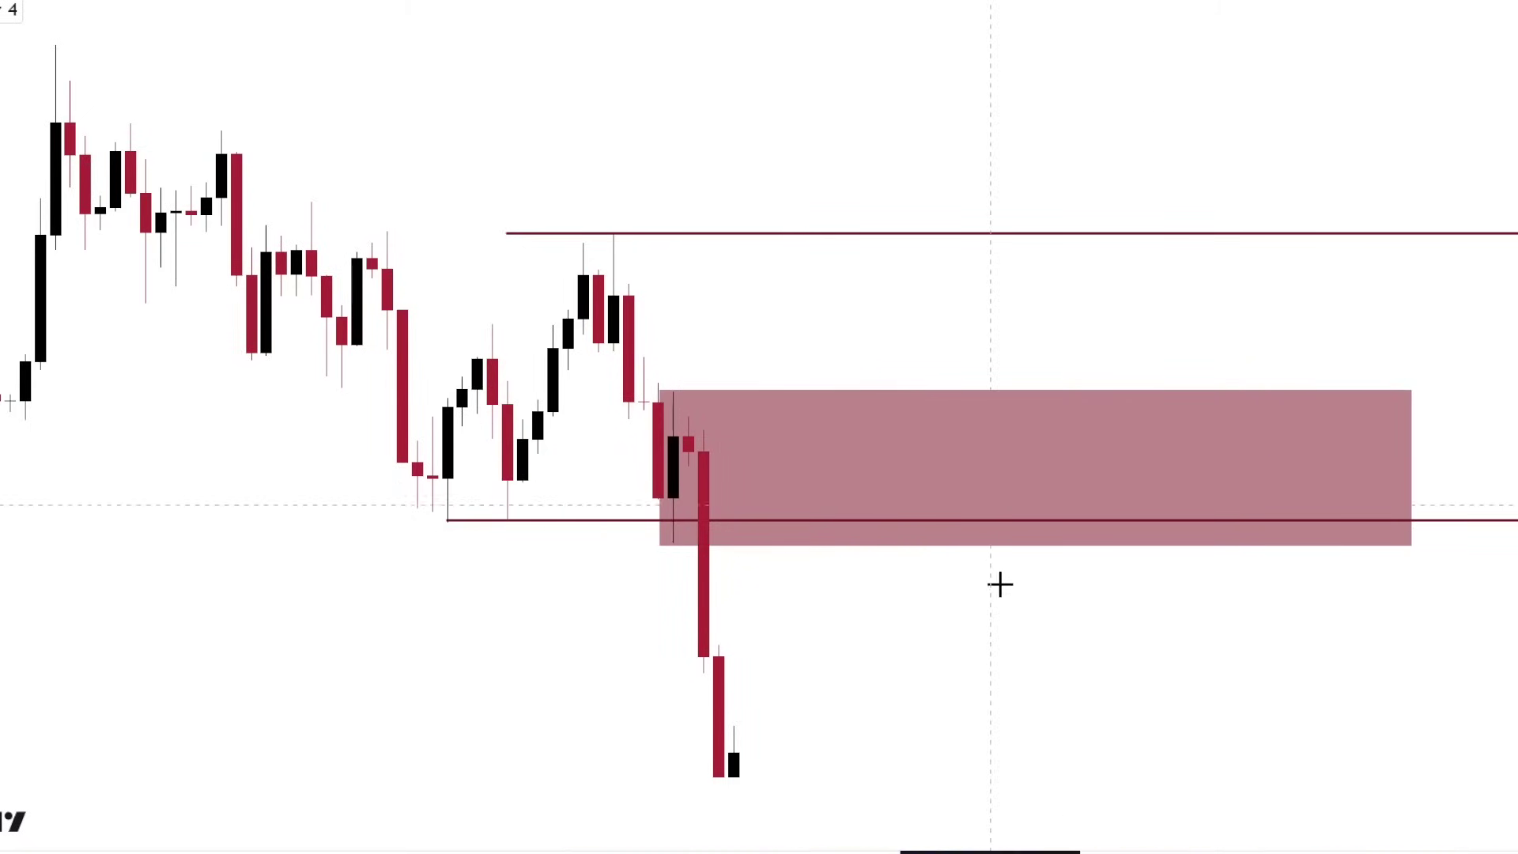
Add a horizontal ray along the swing highs just below the supply zone
scroll(999, 582, "down", 2)
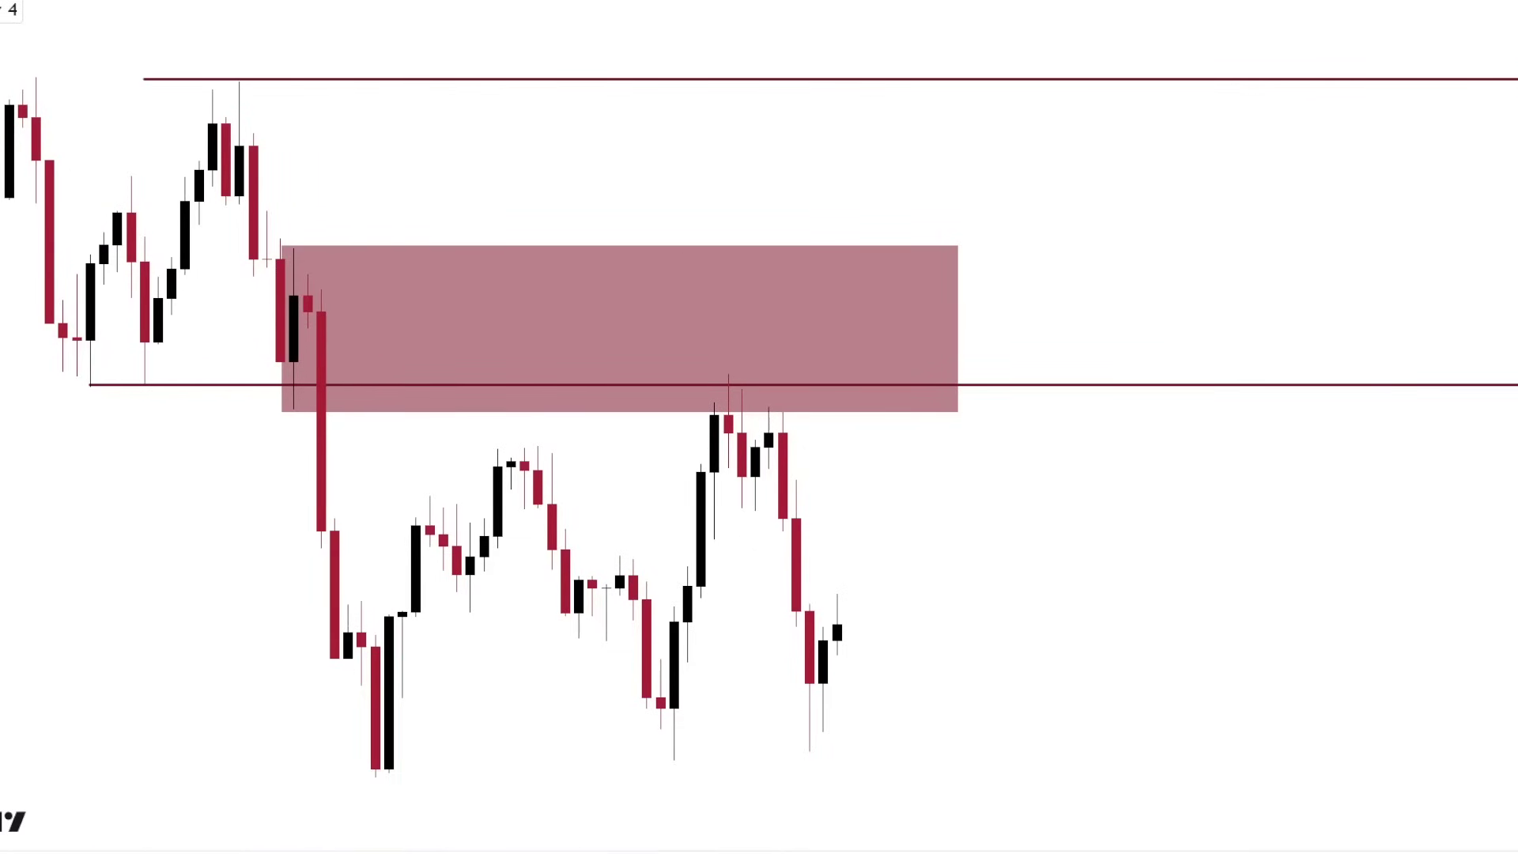
left_click(417, 447)
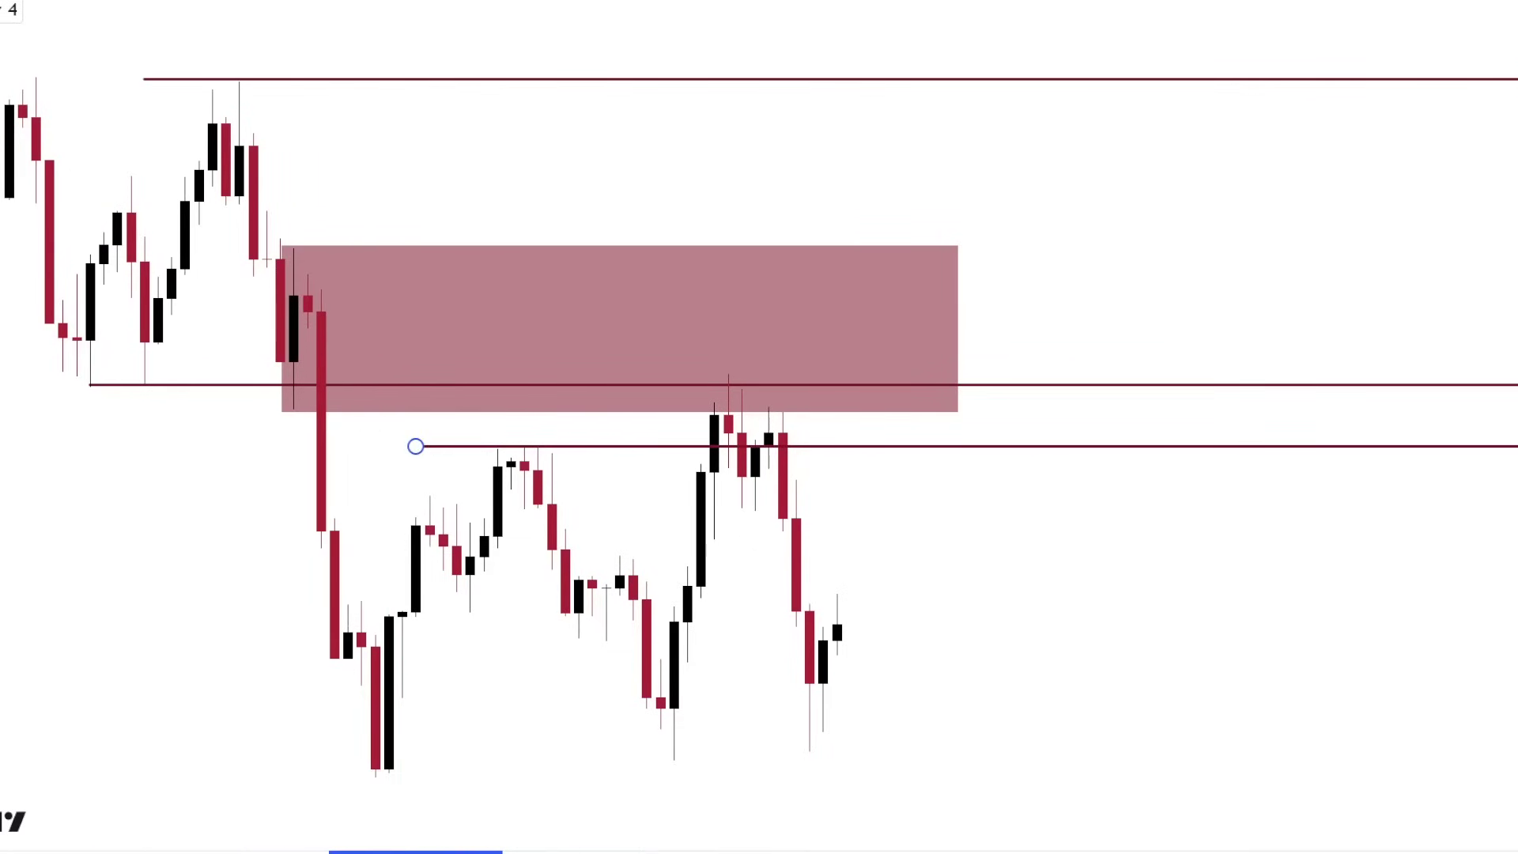
Draw an orange rectangle around the highs where price returns into the supply zone above the lowest ray
key("Escape")
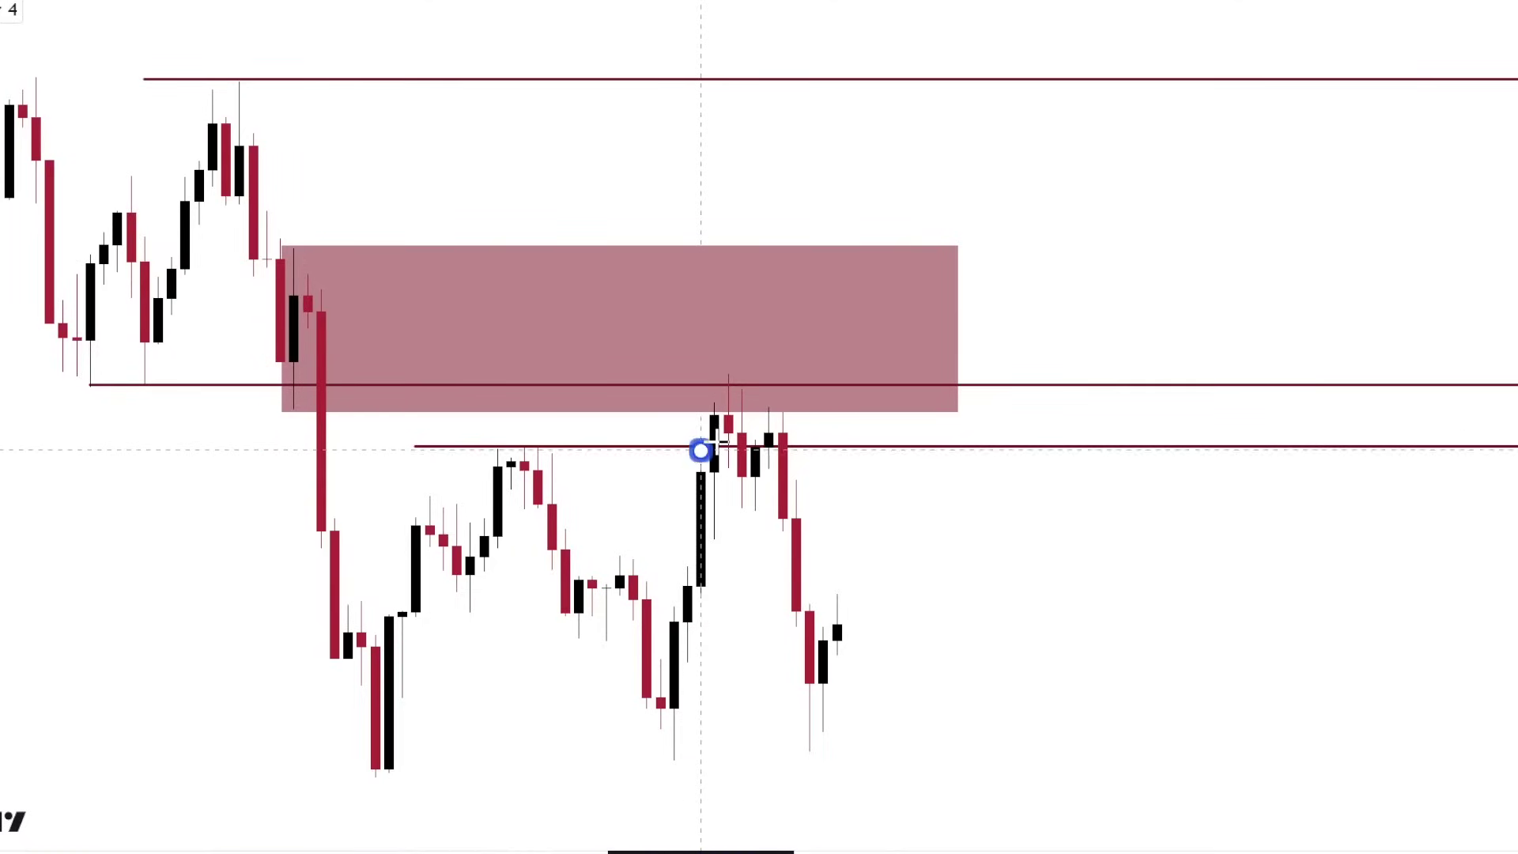
left_click_drag(701, 451, 810, 366)
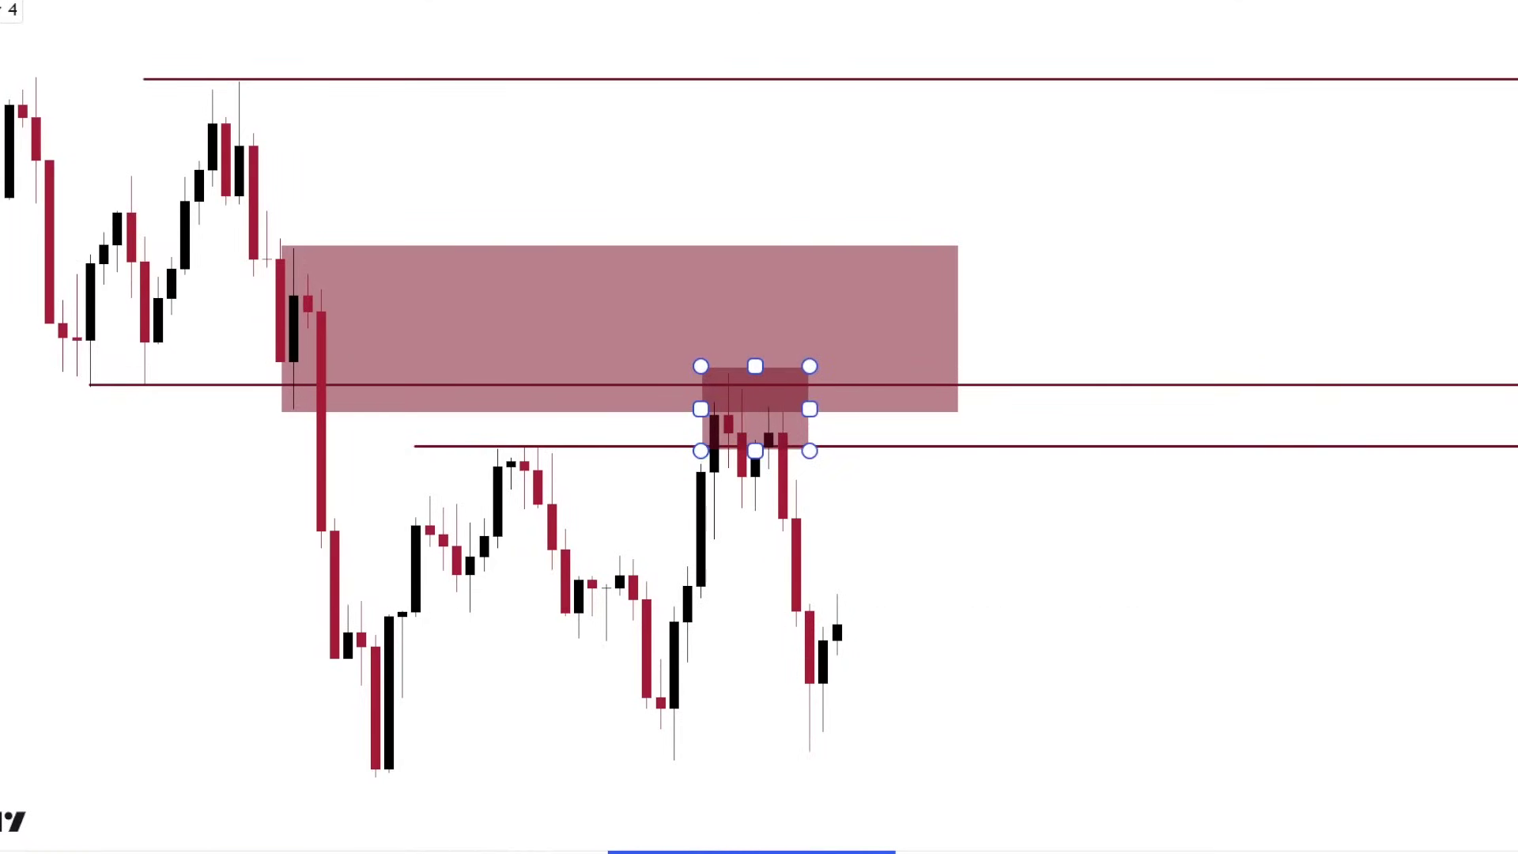
left_click(159, 676)
left_click(767, 722)
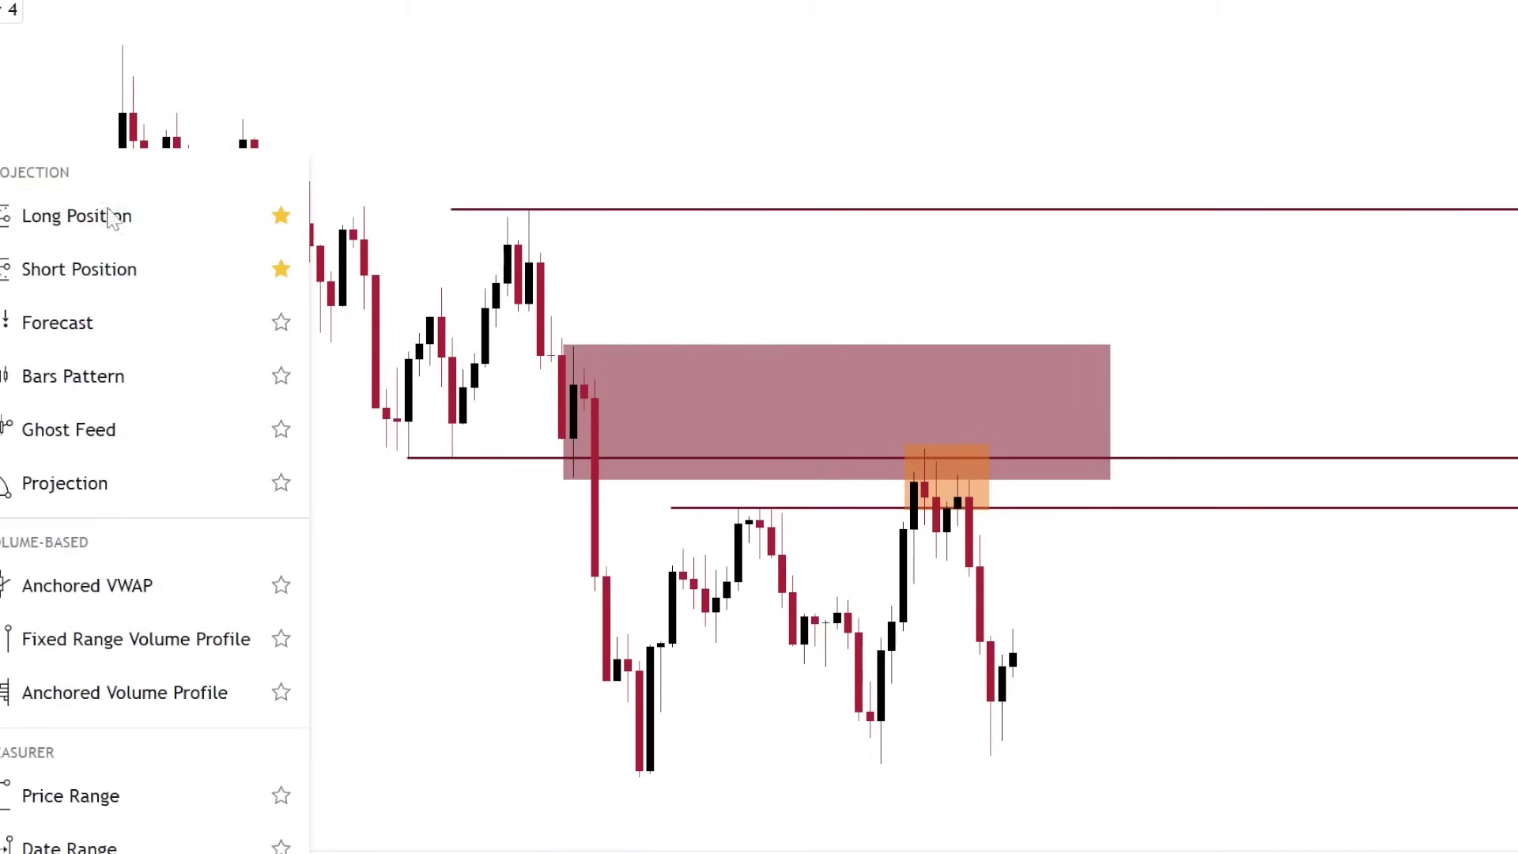
Add a short position entered at the supply zone's lower edge, with the stop at its upper edge and the target just above the latest low
left_click(237, 262)
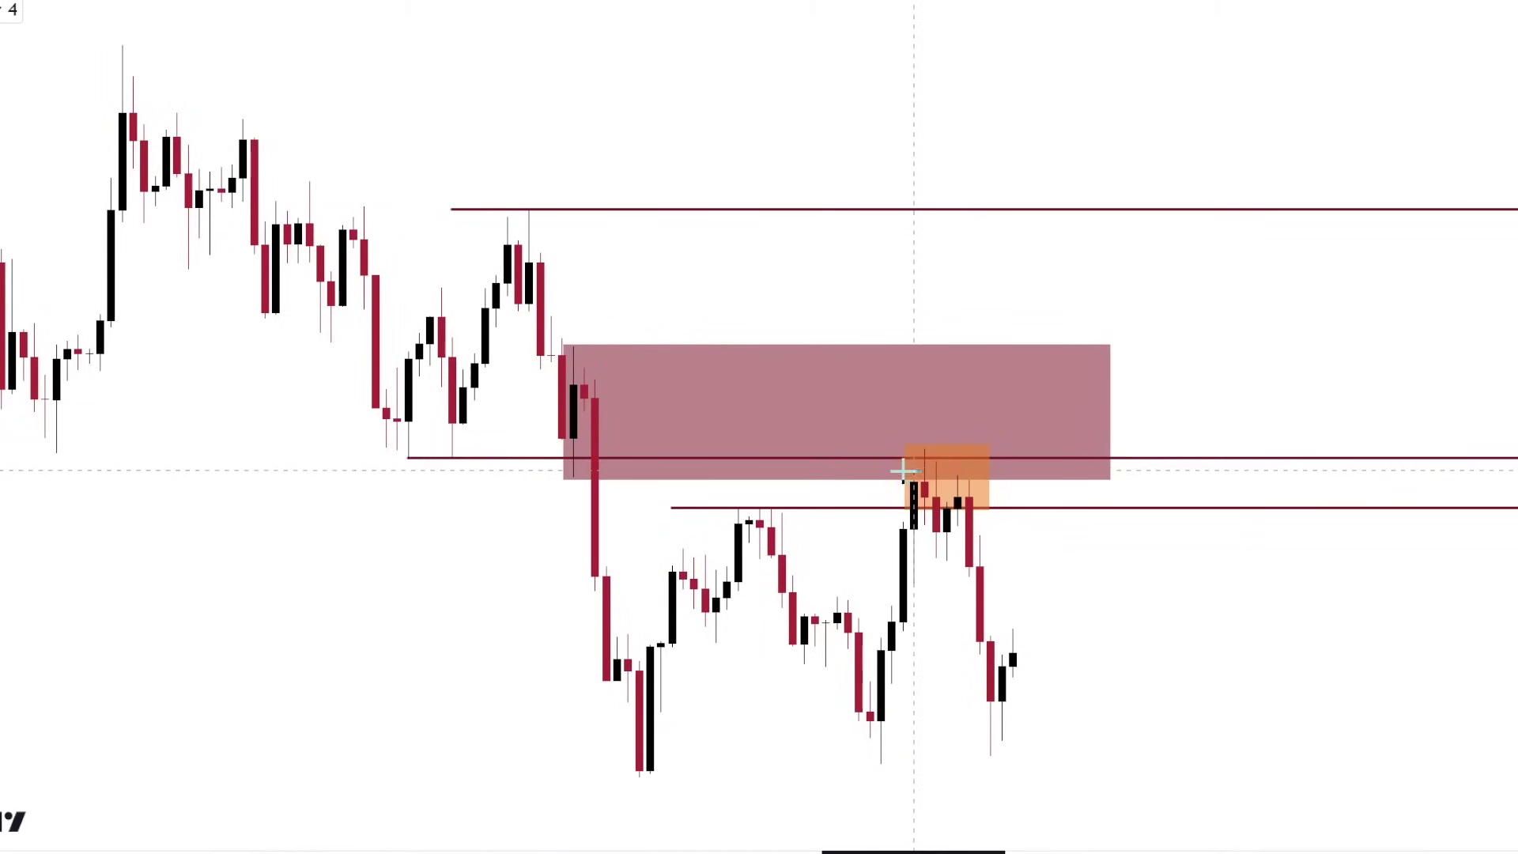
left_click(890, 476)
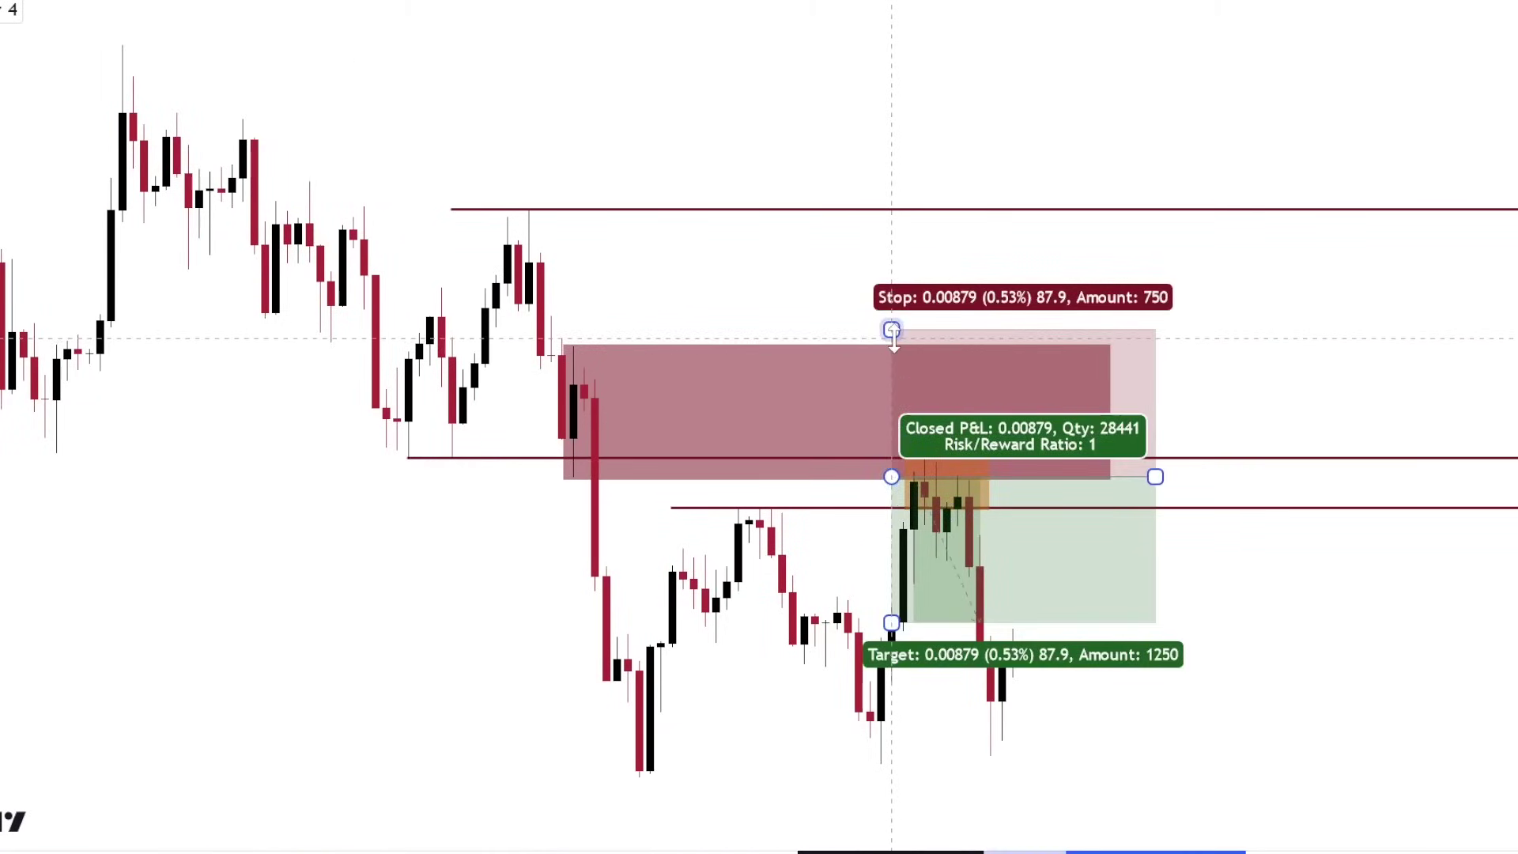
left_click_drag(892, 331, 891, 344)
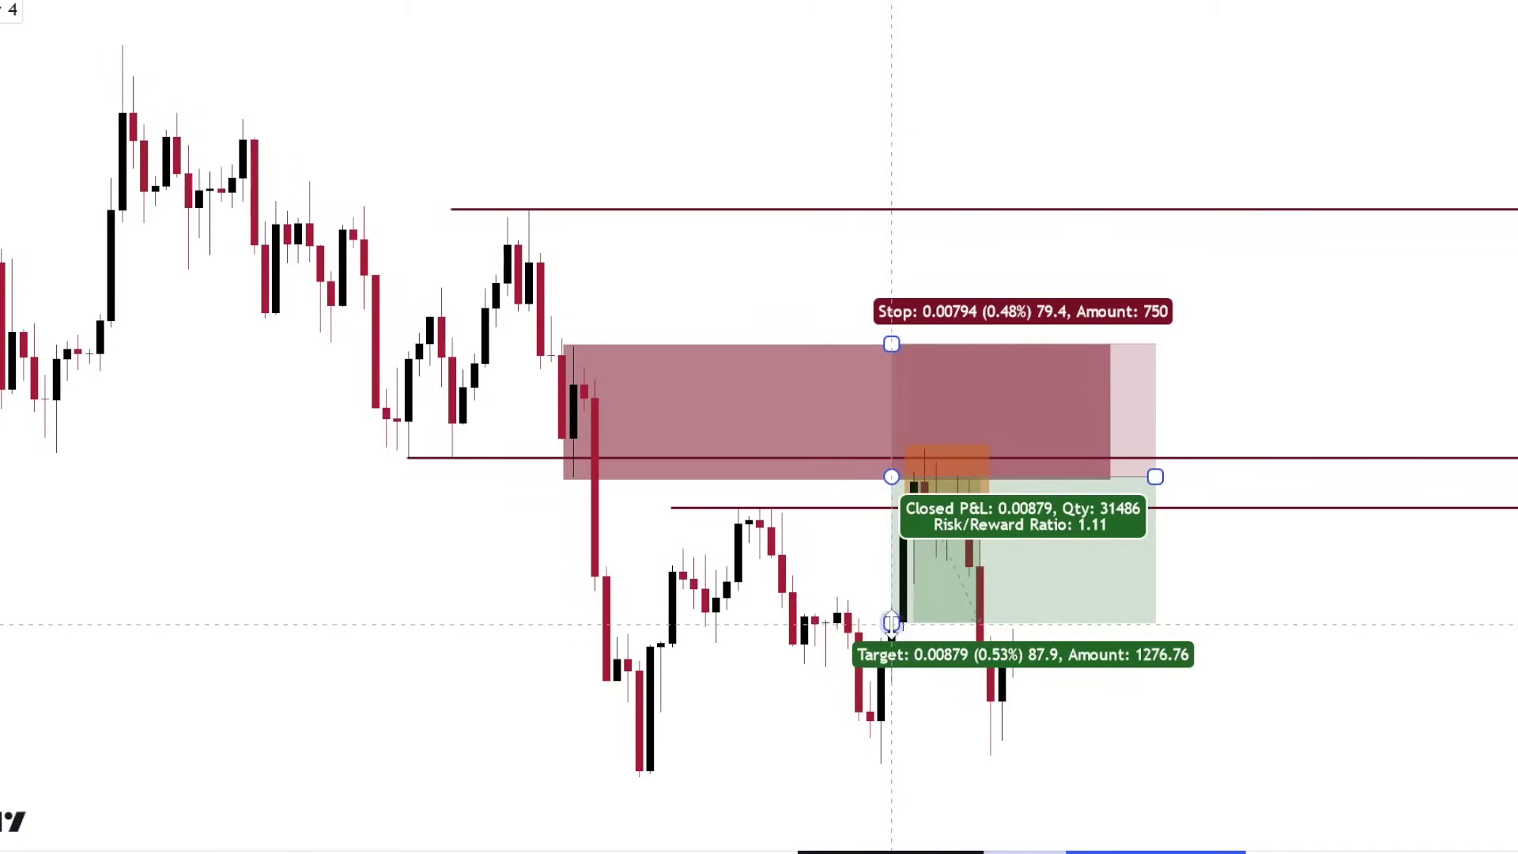
left_click_drag(891, 623, 901, 682)
left_click(957, 820)
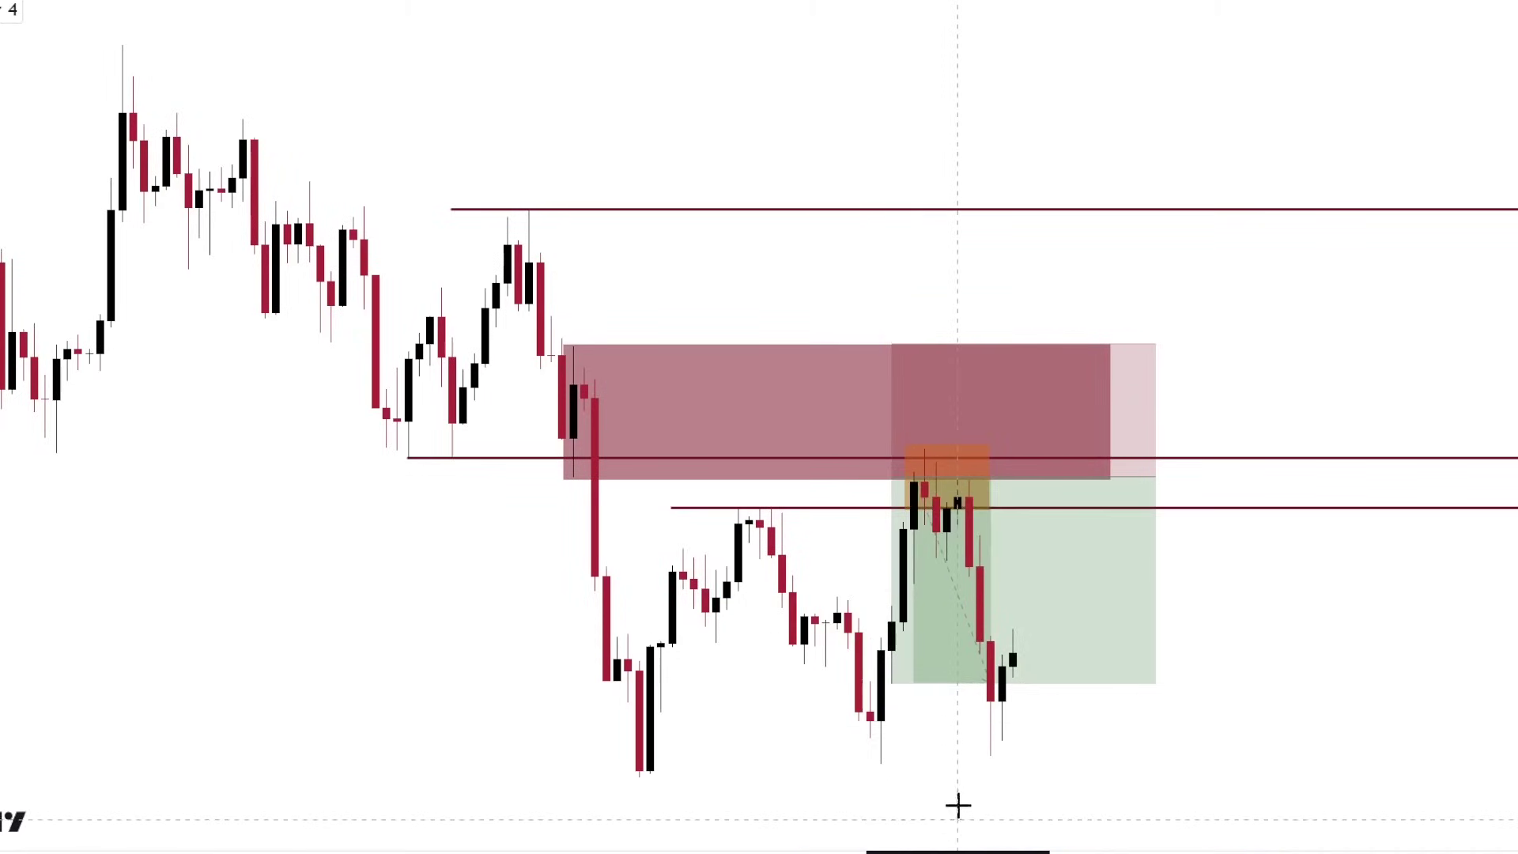
mouse_move(903, 672)
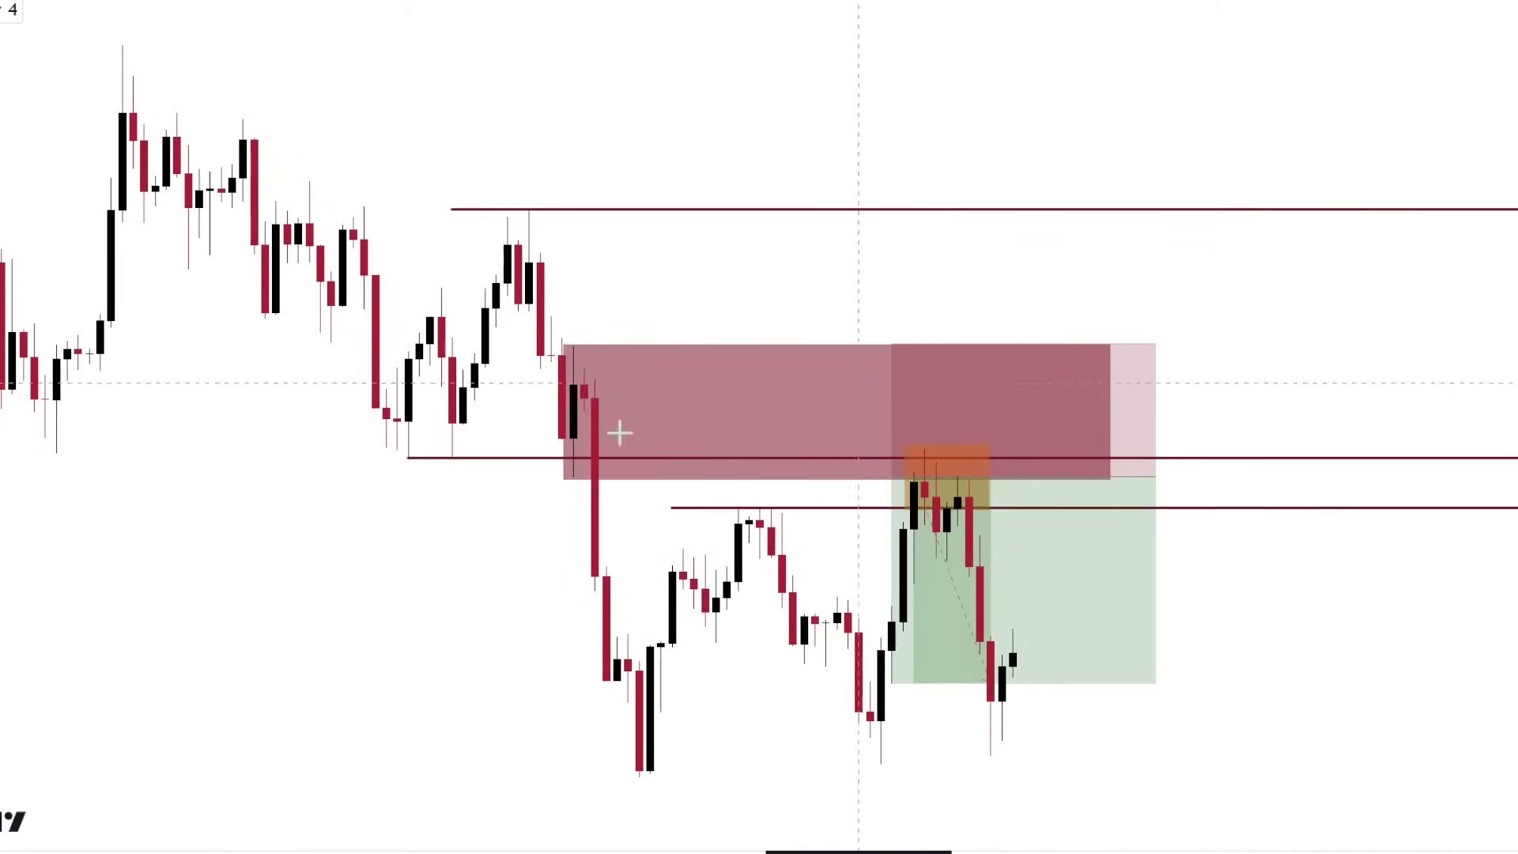
Draw a second supply zone rectangle over the swing high just below the upper ray, and colour it dark red
left_click(518, 315)
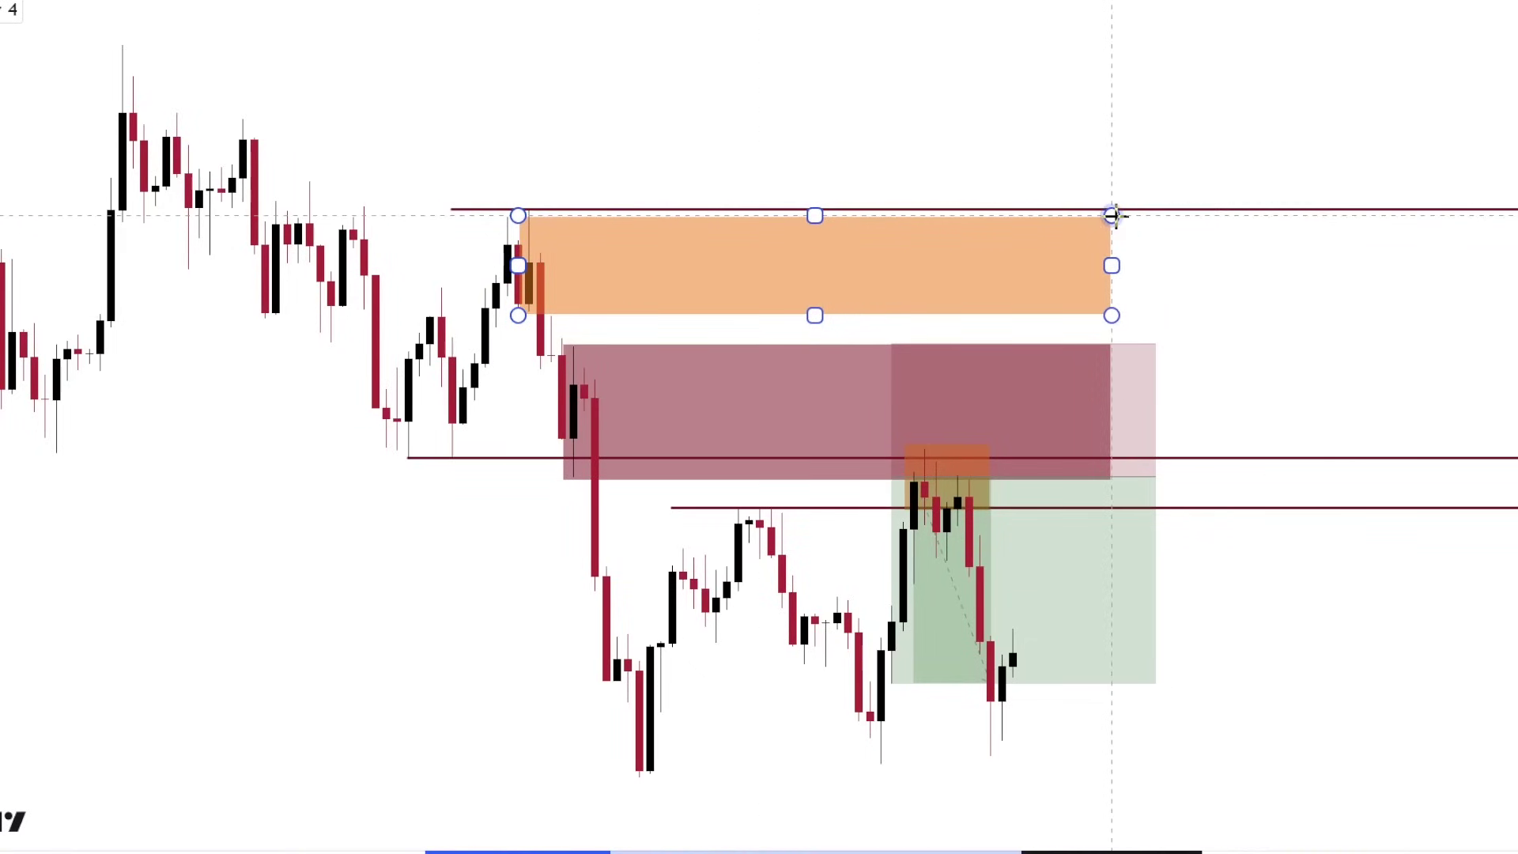
left_click(1113, 215)
left_click(163, 848)
left_click(129, 851)
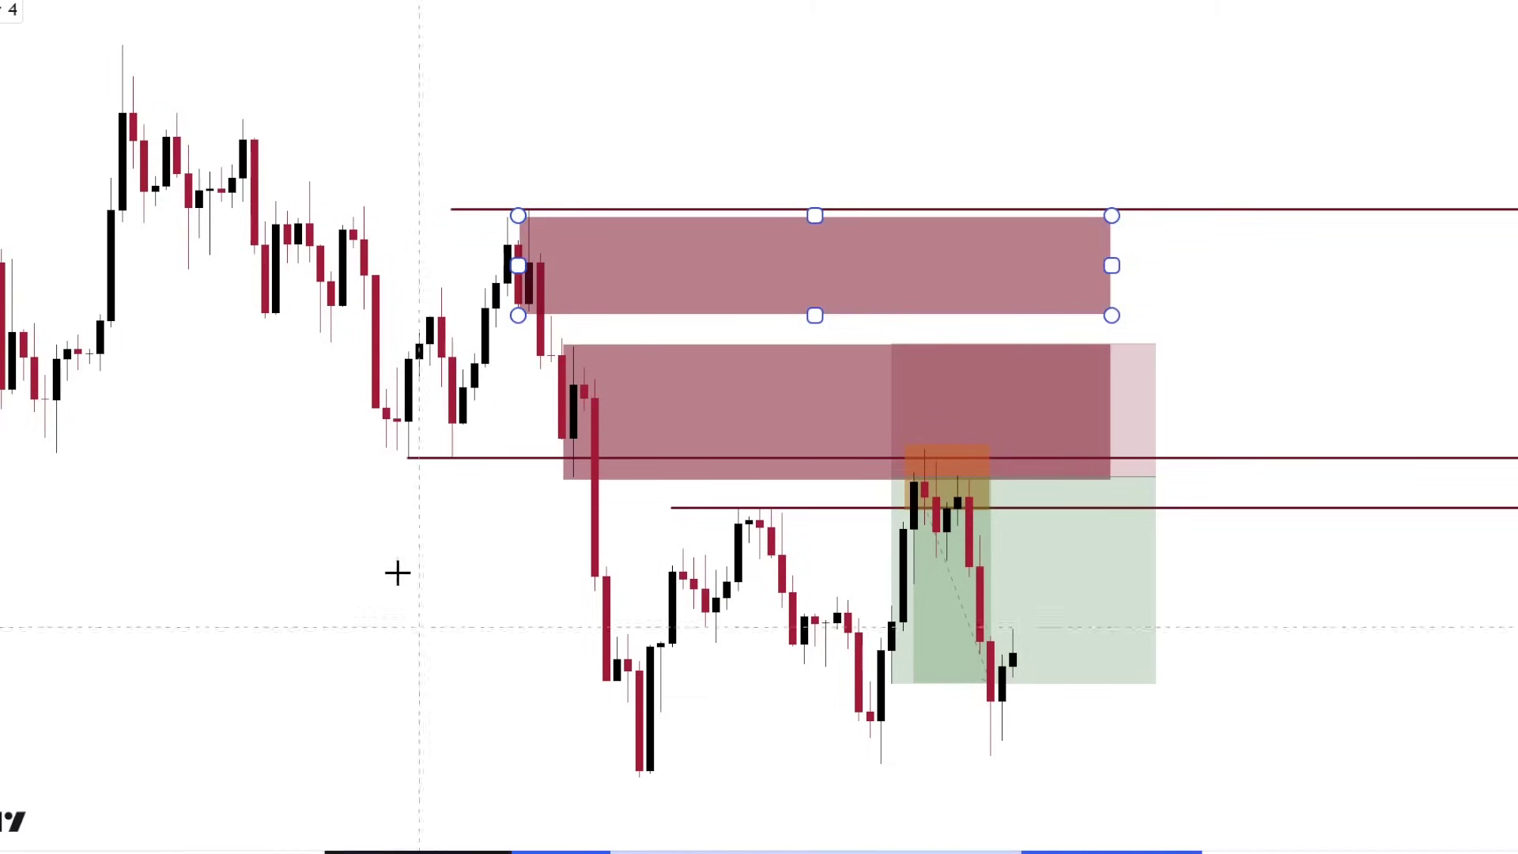
left_click(400, 573)
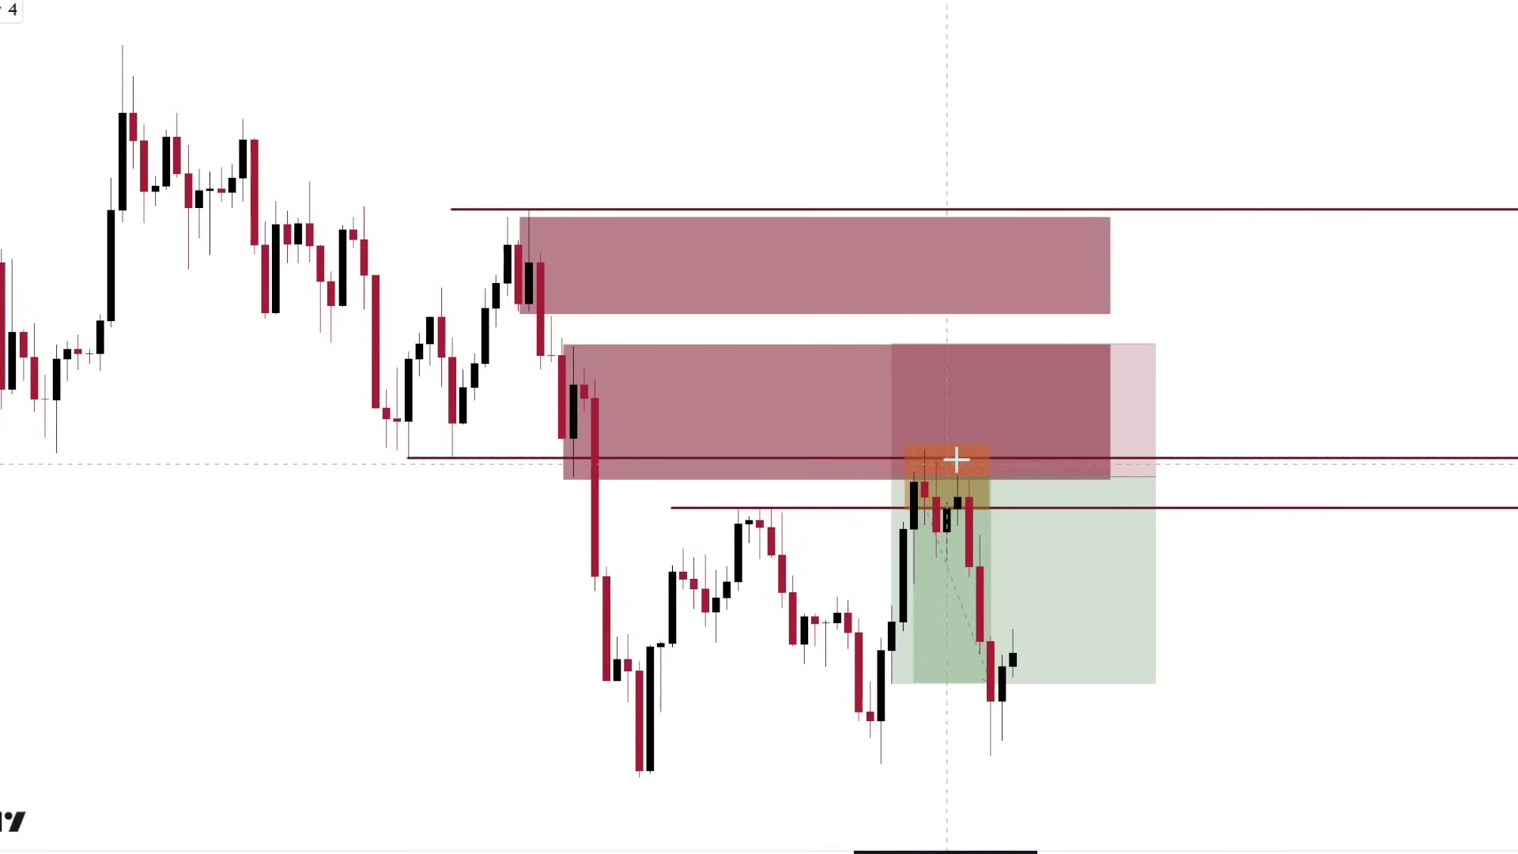
left_click_drag(914, 478, 946, 402)
mouse_move(958, 338)
left_mouse_down()
mouse_move(1003, 271)
mouse_move(1034, 295)
mouse_move(983, 277)
mouse_move(1106, 737)
left_mouse_up()
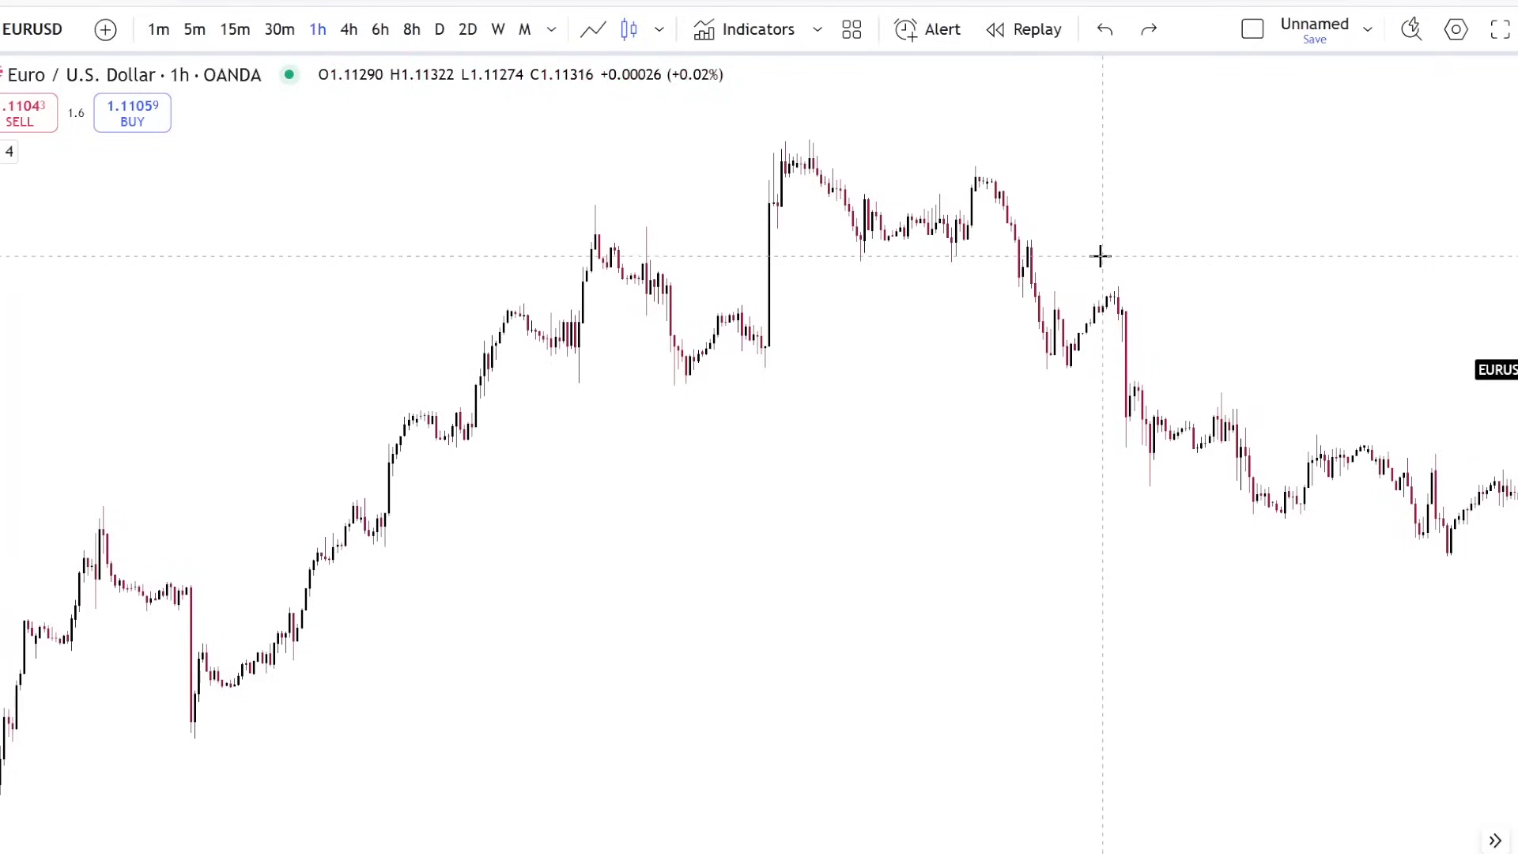
Circle the last lower high before the sharp drop, and draw a dark green demand zone from the consolidation before the rally to the later decline
mouse_move(1101, 261)
left_mouse_down()
mouse_move(1113, 303)
mouse_move(1132, 273)
mouse_move(1105, 294)
left_mouse_up()
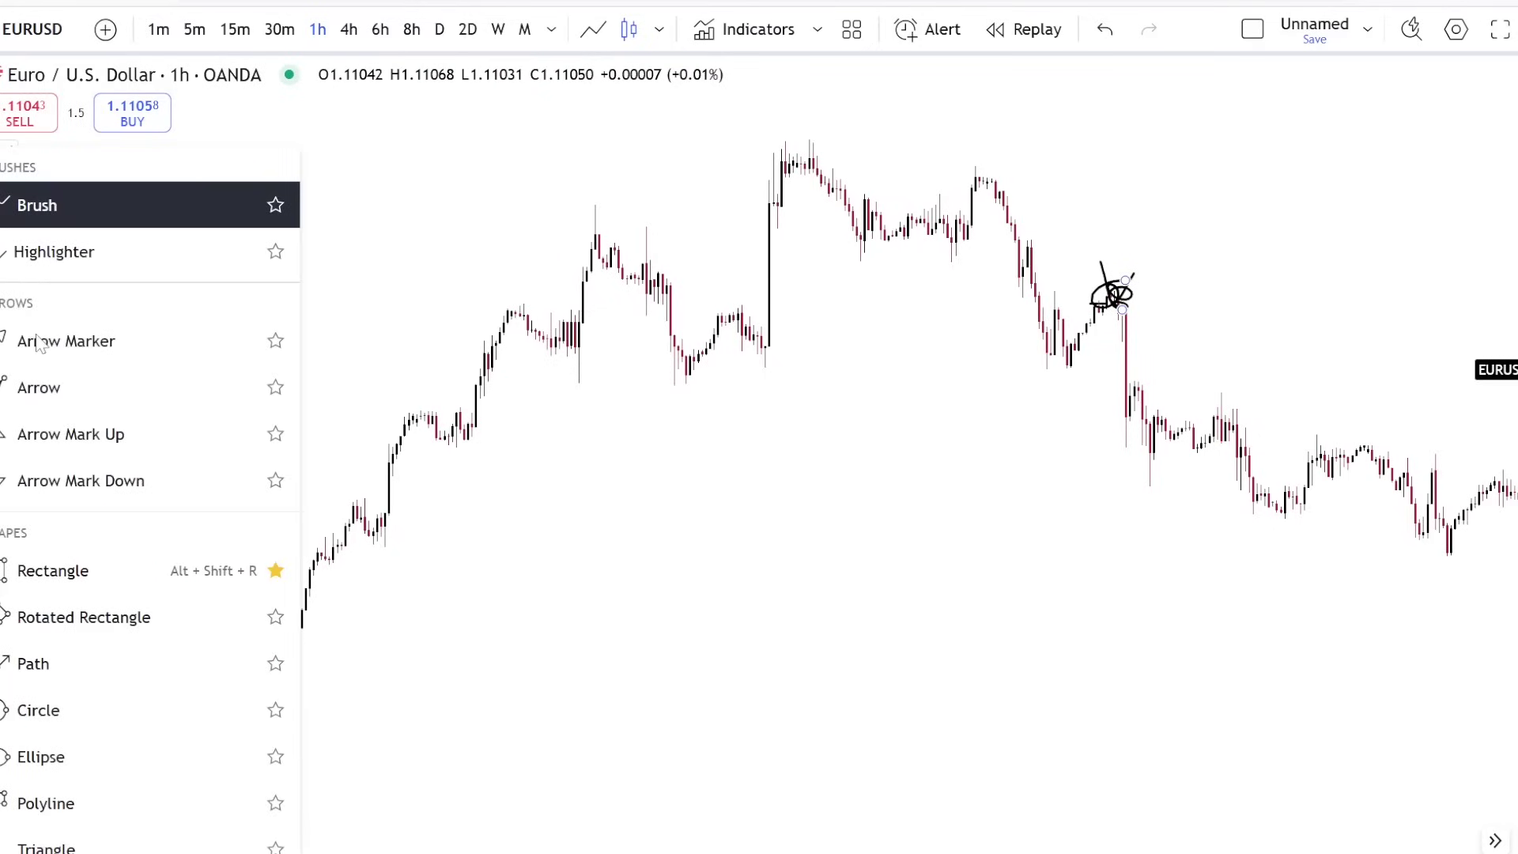
left_click(118, 563)
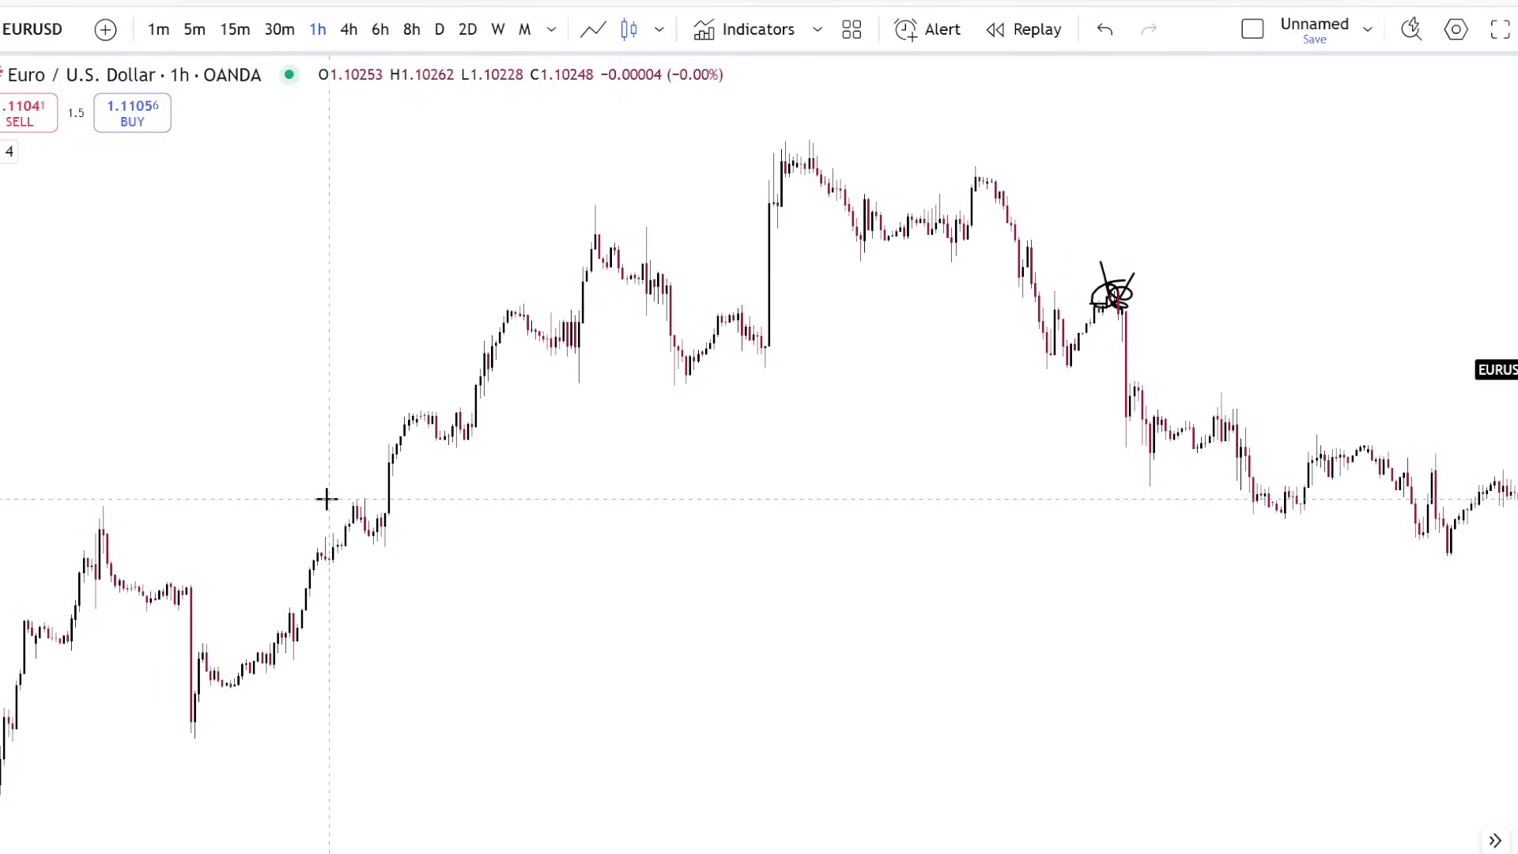
mouse_move(338, 497)
left_mouse_down()
mouse_move(389, 525)
mouse_move(807, 572)
mouse_move(1200, 583)
mouse_move(1285, 553)
left_mouse_up()
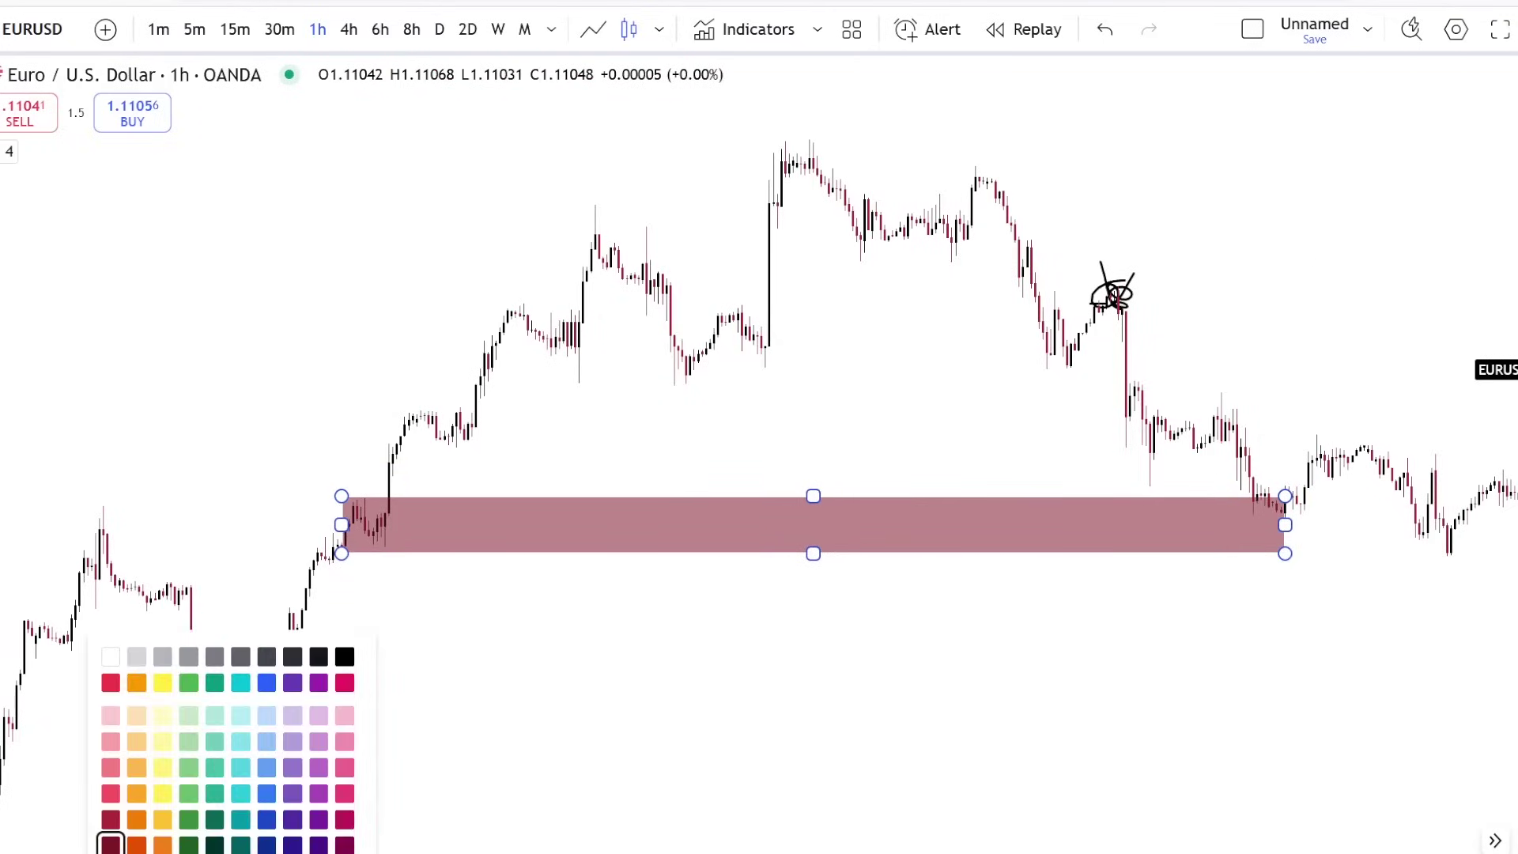
left_click(217, 845)
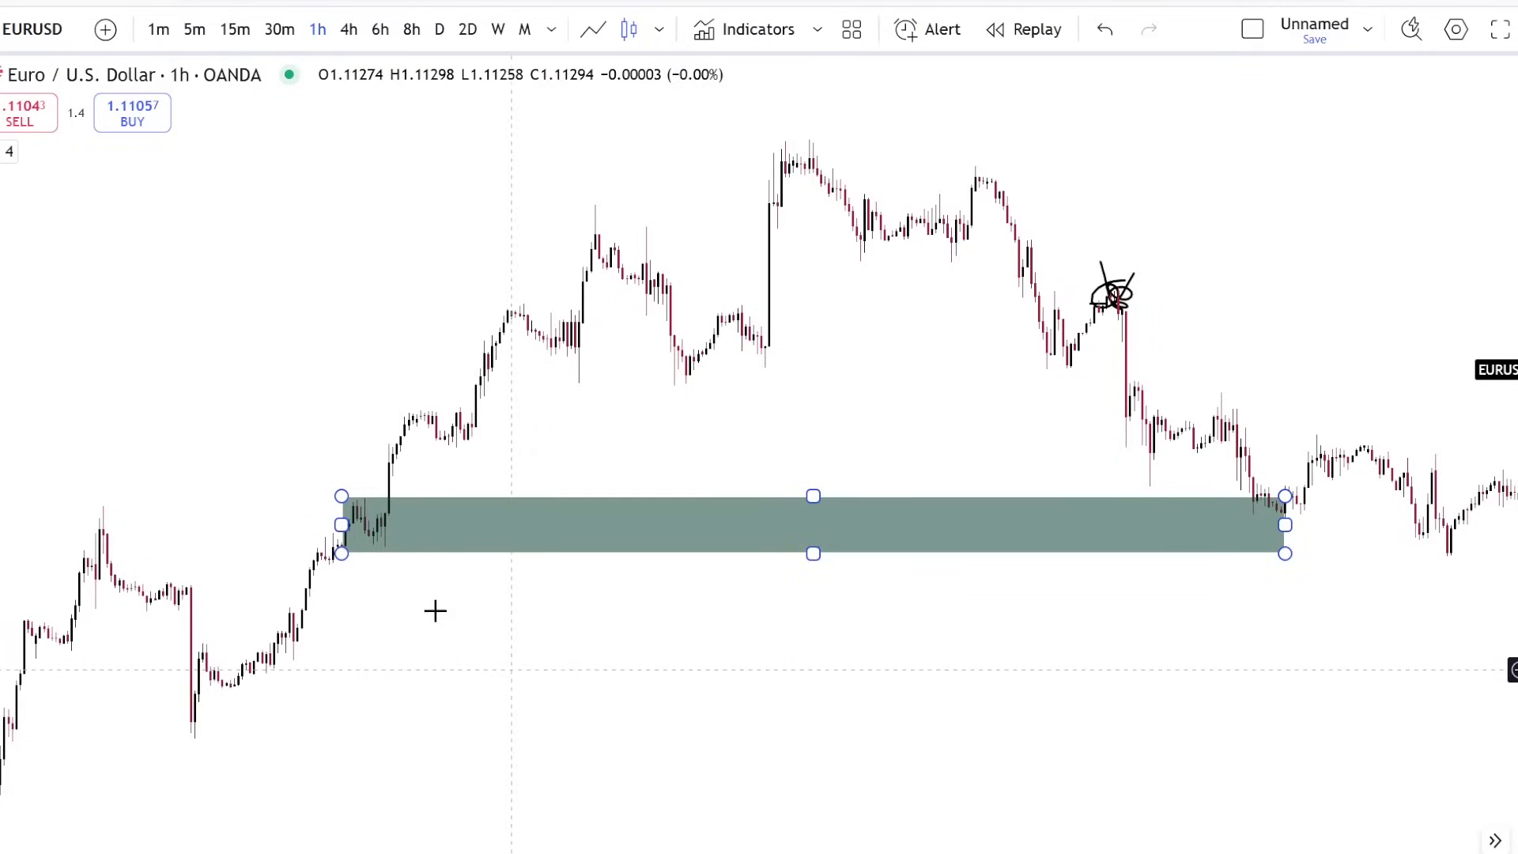
left_click_drag(340, 554, 346, 547)
left_click(396, 572)
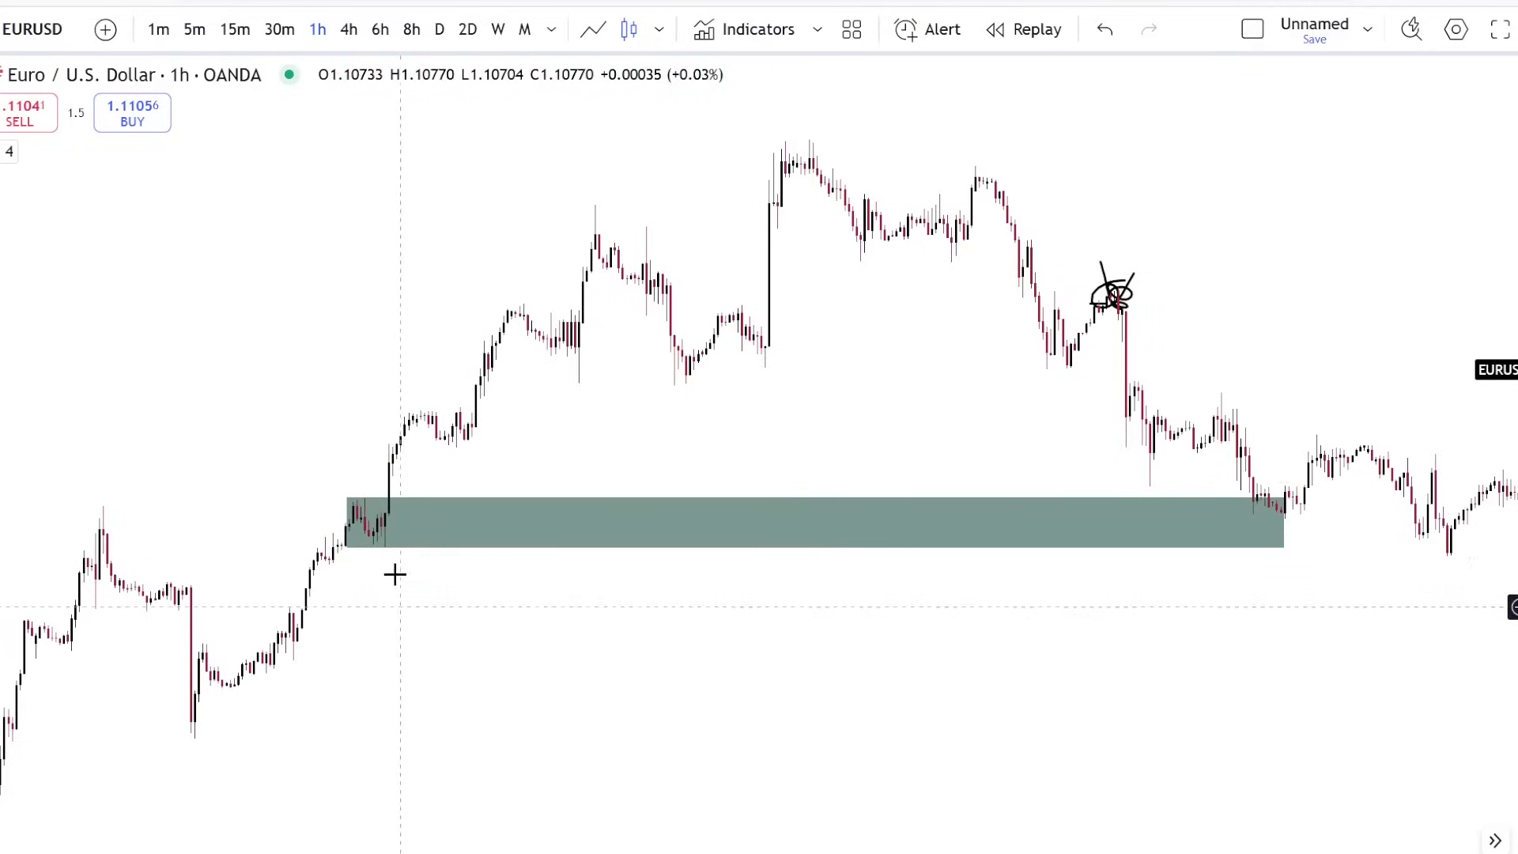
Check the demand zone against the 4h candles, and return to the 1h chart
left_click(347, 45)
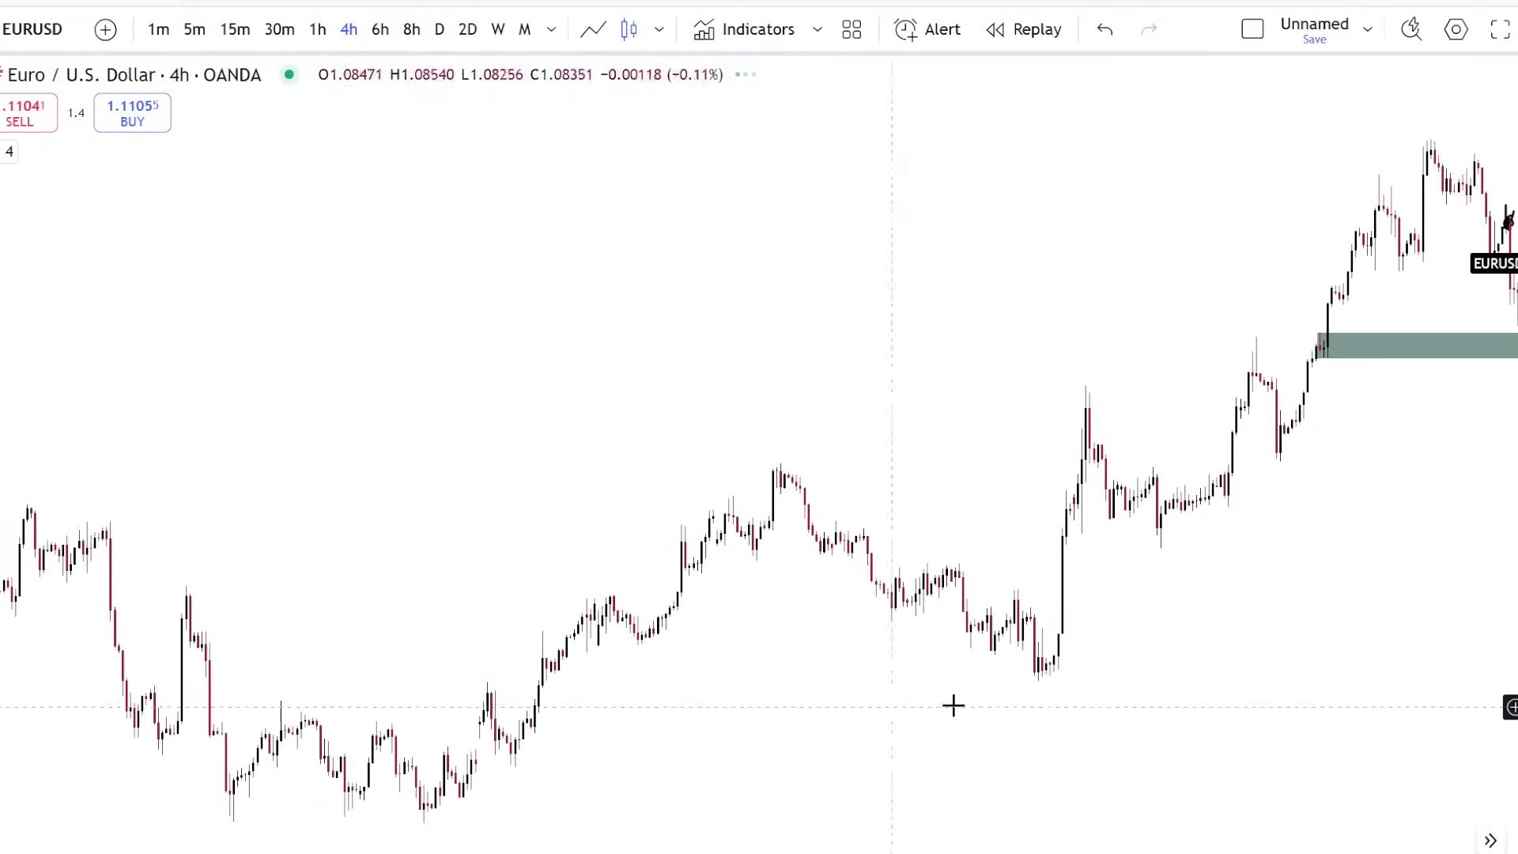
scroll(1108, 672, "up", 4)
scroll(261, 640, "up", 3)
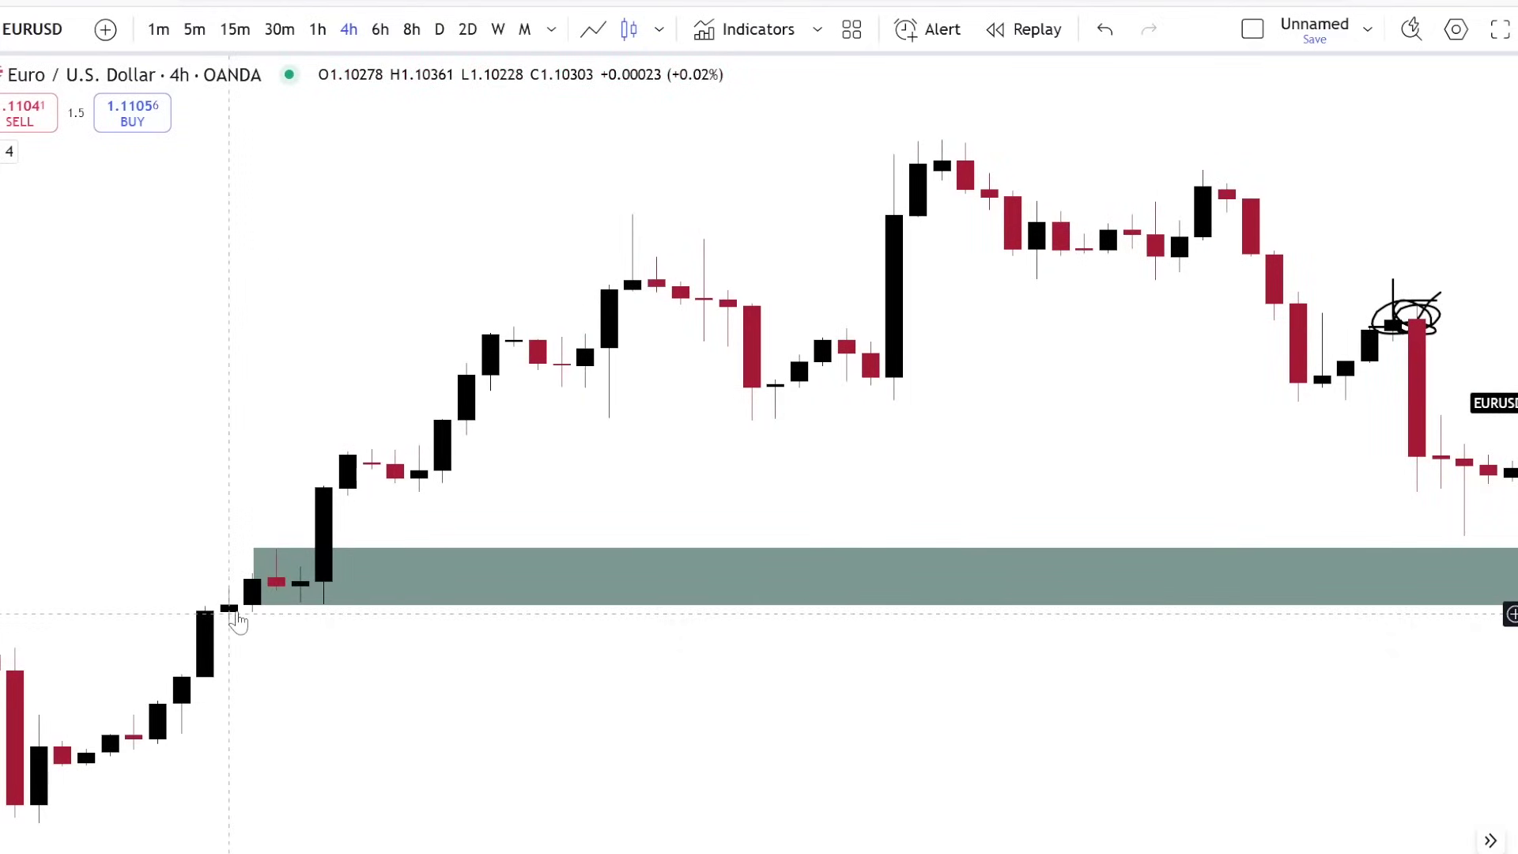
left_click(318, 30)
scroll(610, 577, "down", 5)
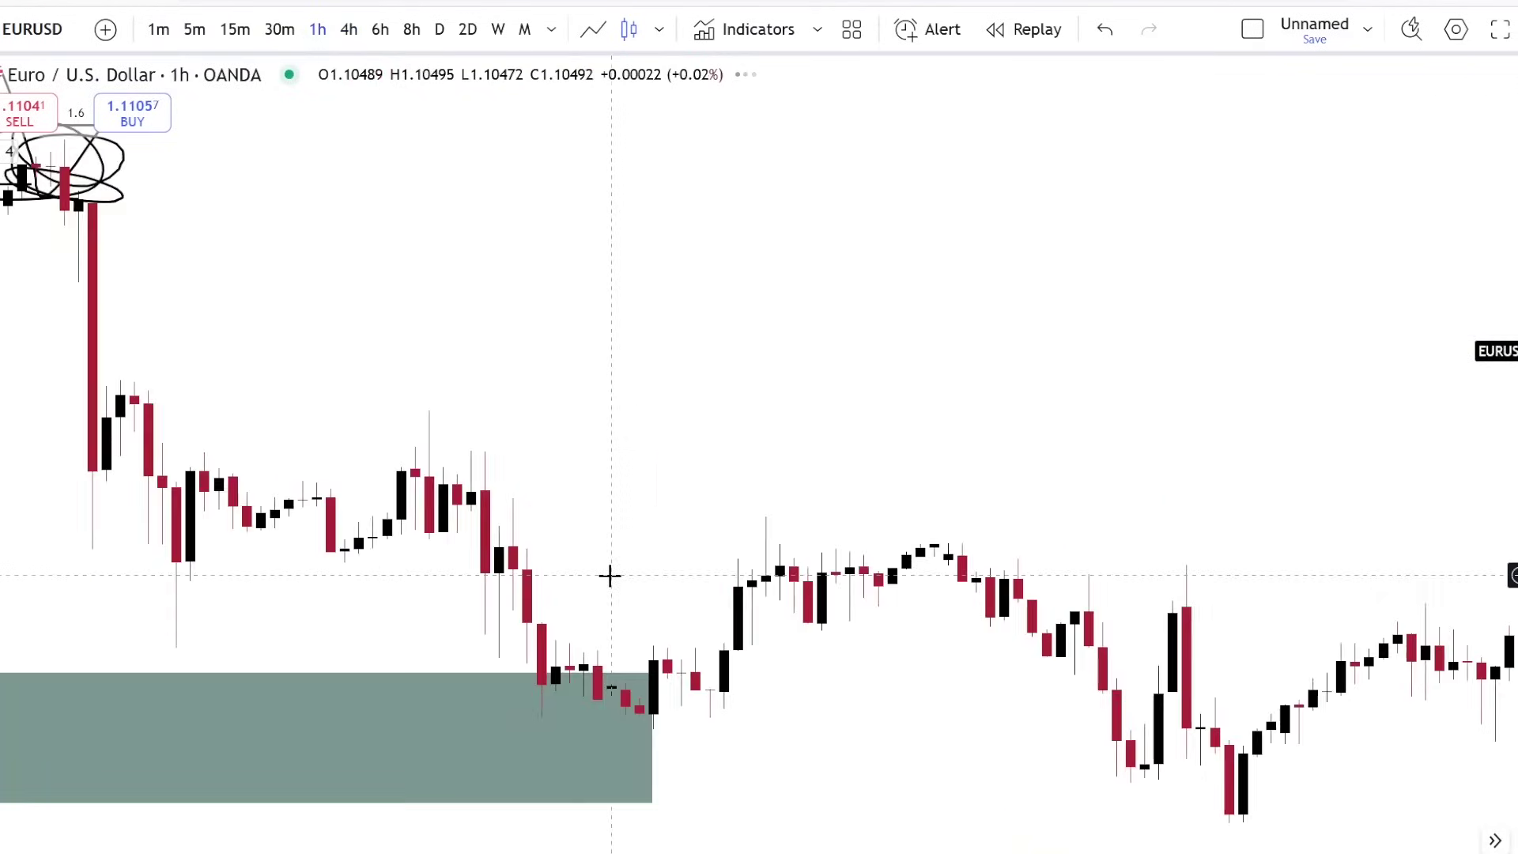
scroll(610, 577, "up", 1)
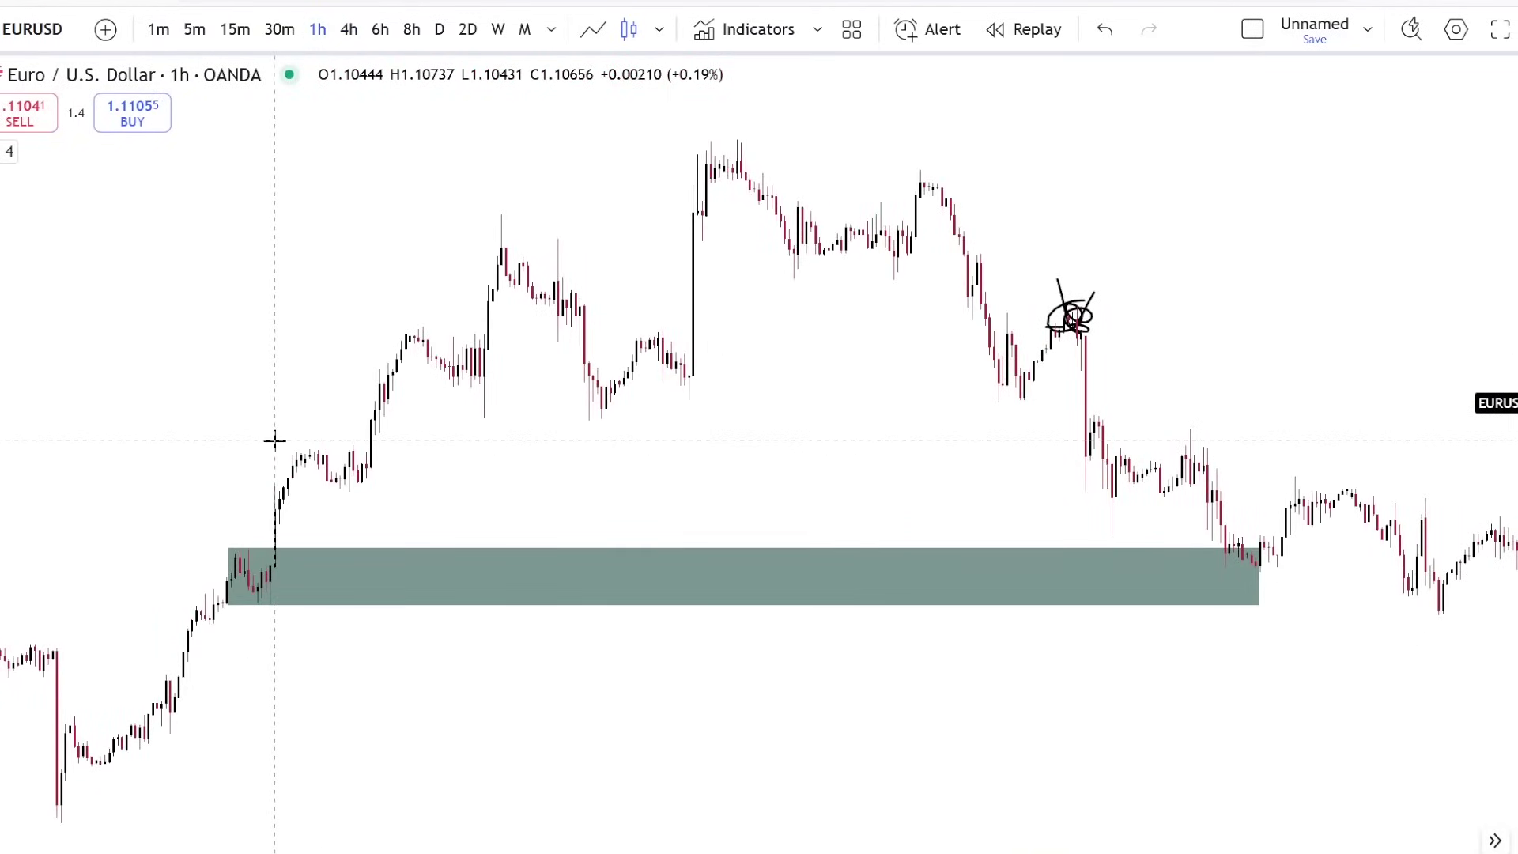
Draw a second green demand zone over the next consolidation above the first zone, extending past the later breakdown
mouse_move(287, 444)
left_mouse_down()
mouse_move(559, 519)
mouse_move(1017, 519)
mouse_move(1282, 491)
left_mouse_up()
left_click(1318, 732)
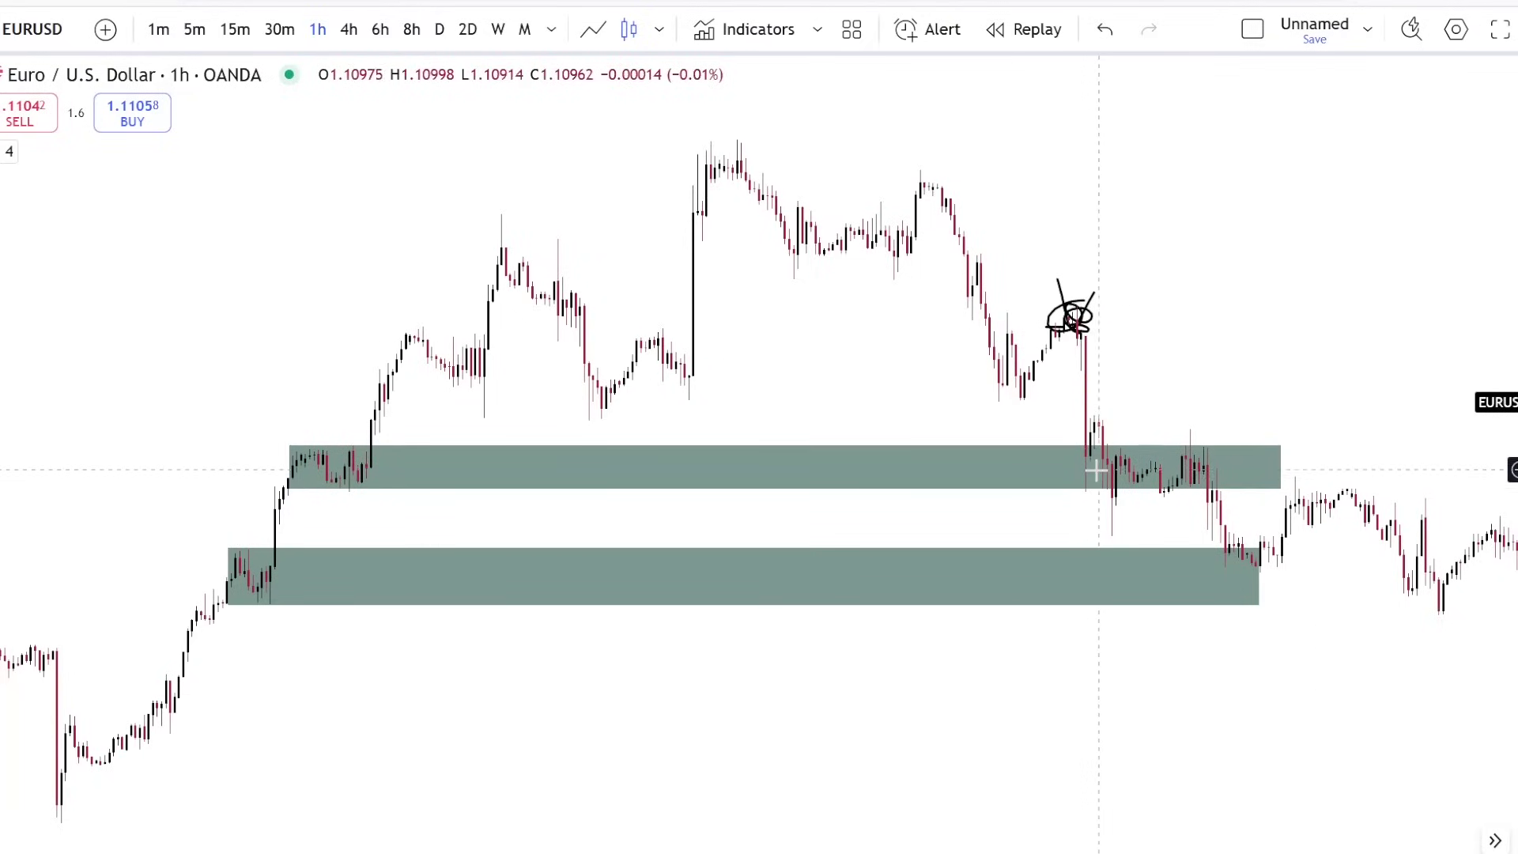
Circle where price enters the upper demand zone, trace the falling swings from the peak towards it, and undo both brush strokes
left_click(87, 207)
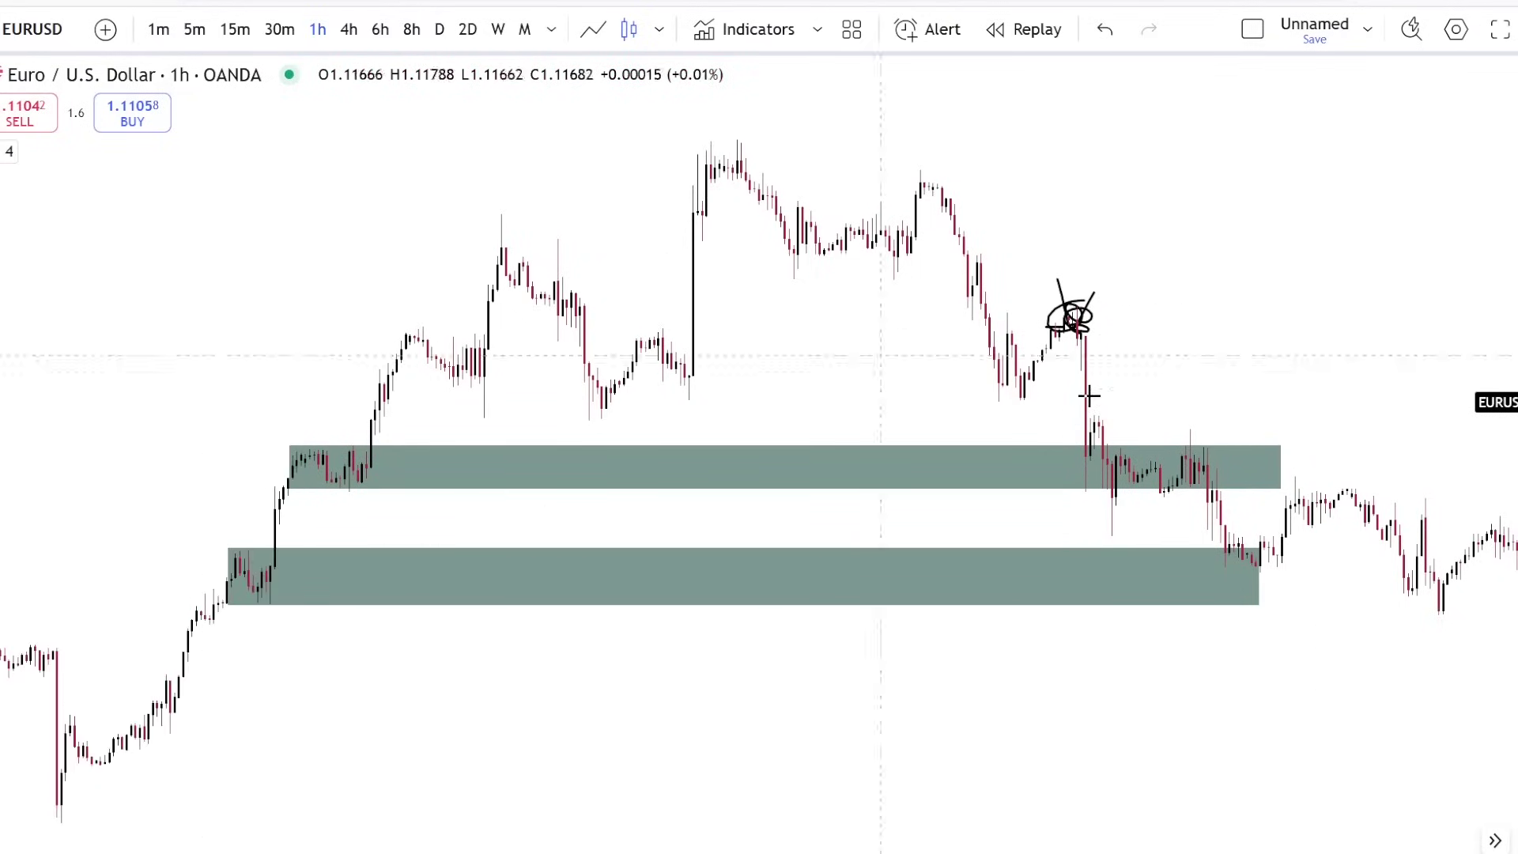
left_click_drag(1103, 470, 1082, 470)
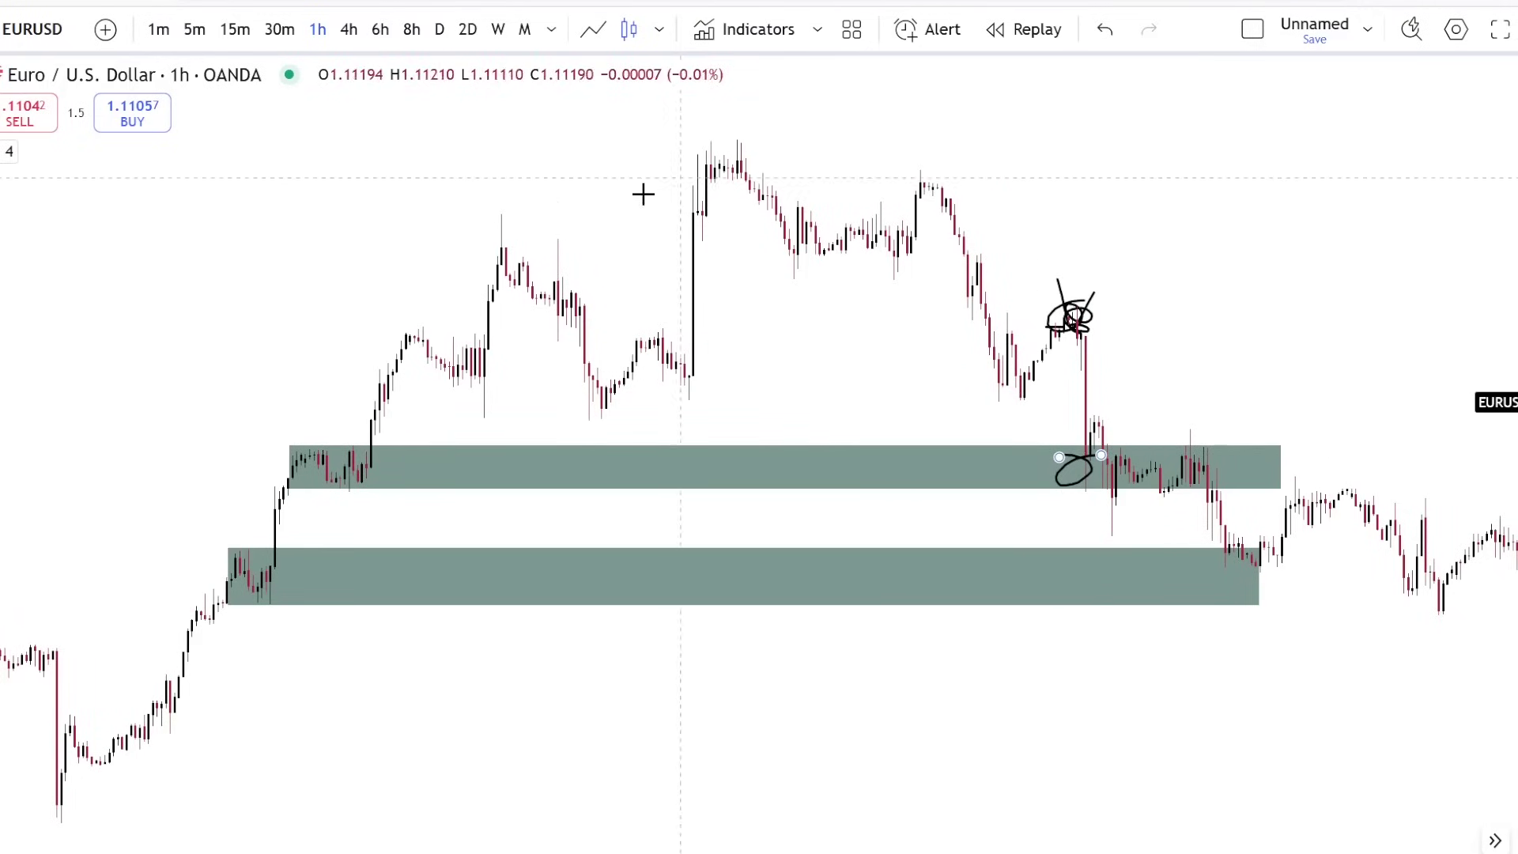
mouse_move(741, 176)
left_mouse_down()
mouse_move(861, 217)
mouse_move(895, 169)
mouse_move(1016, 401)
mouse_move(1060, 289)
mouse_move(1107, 416)
left_mouse_up()
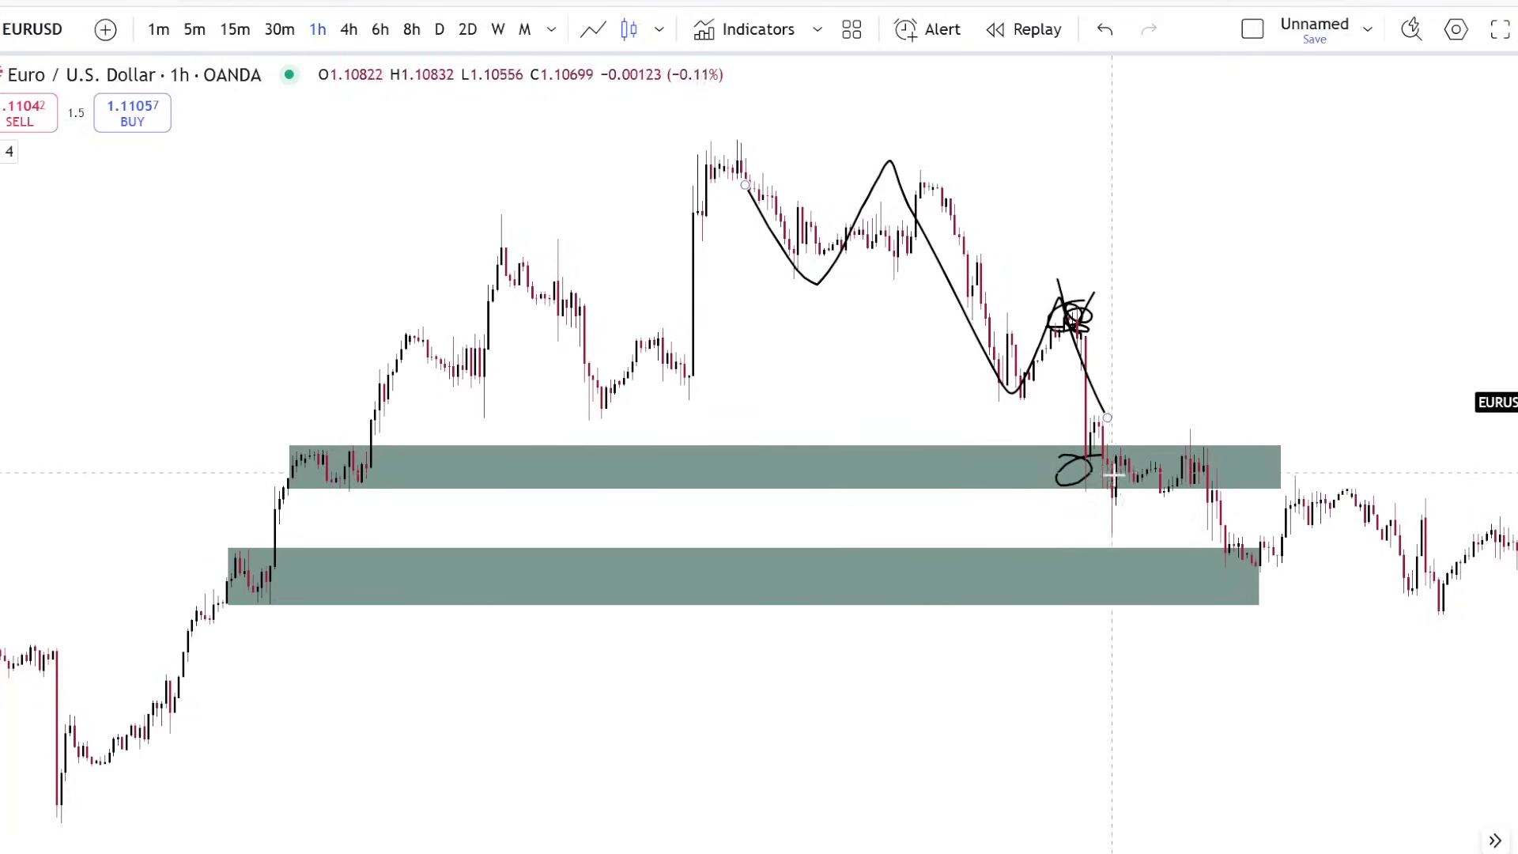
left_click(1104, 36)
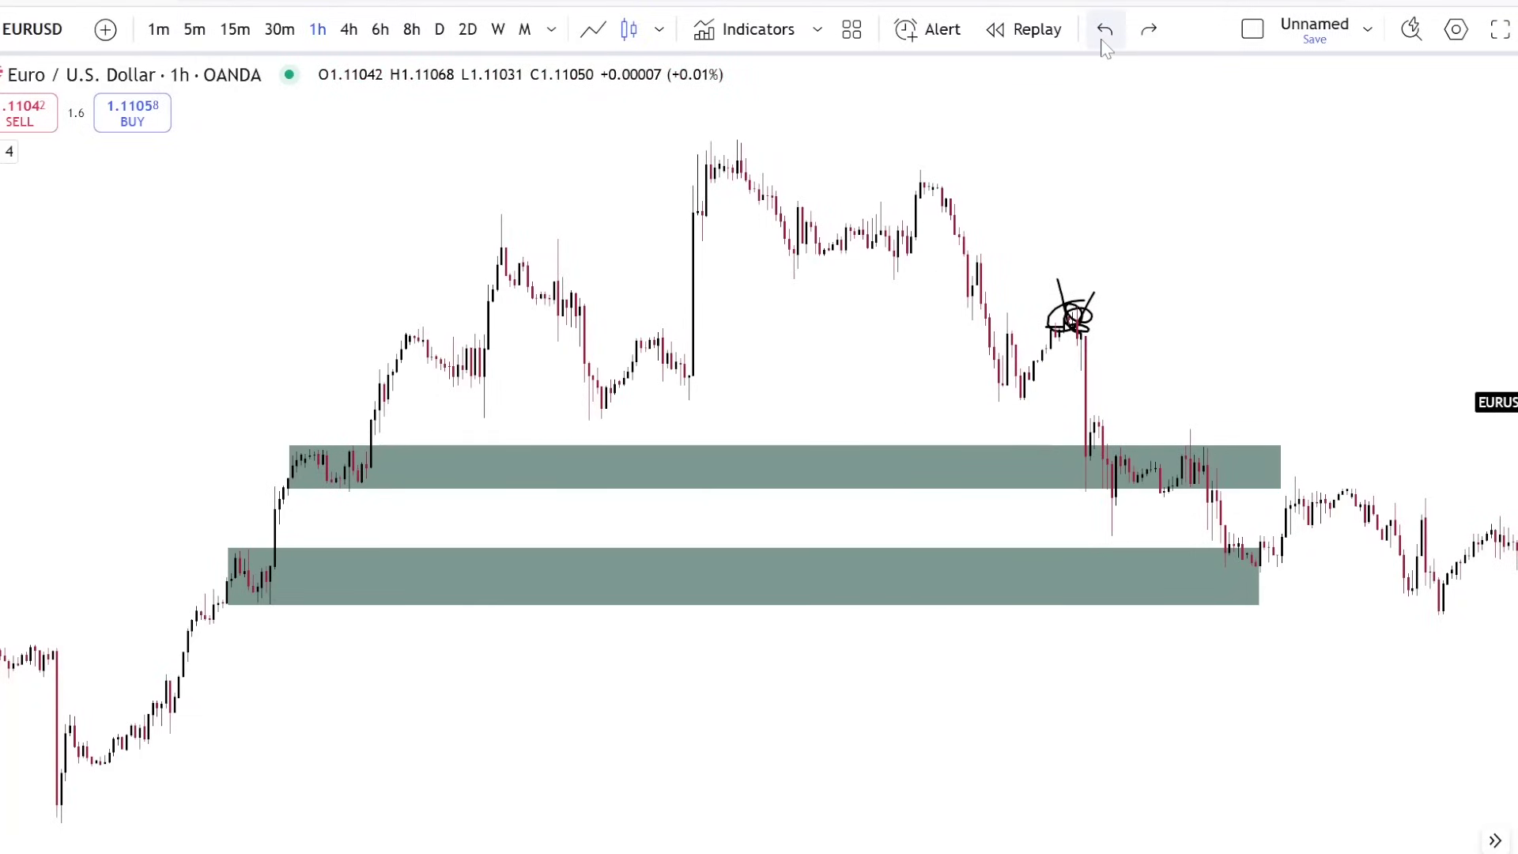
left_click(1104, 34)
left_click(1147, 33)
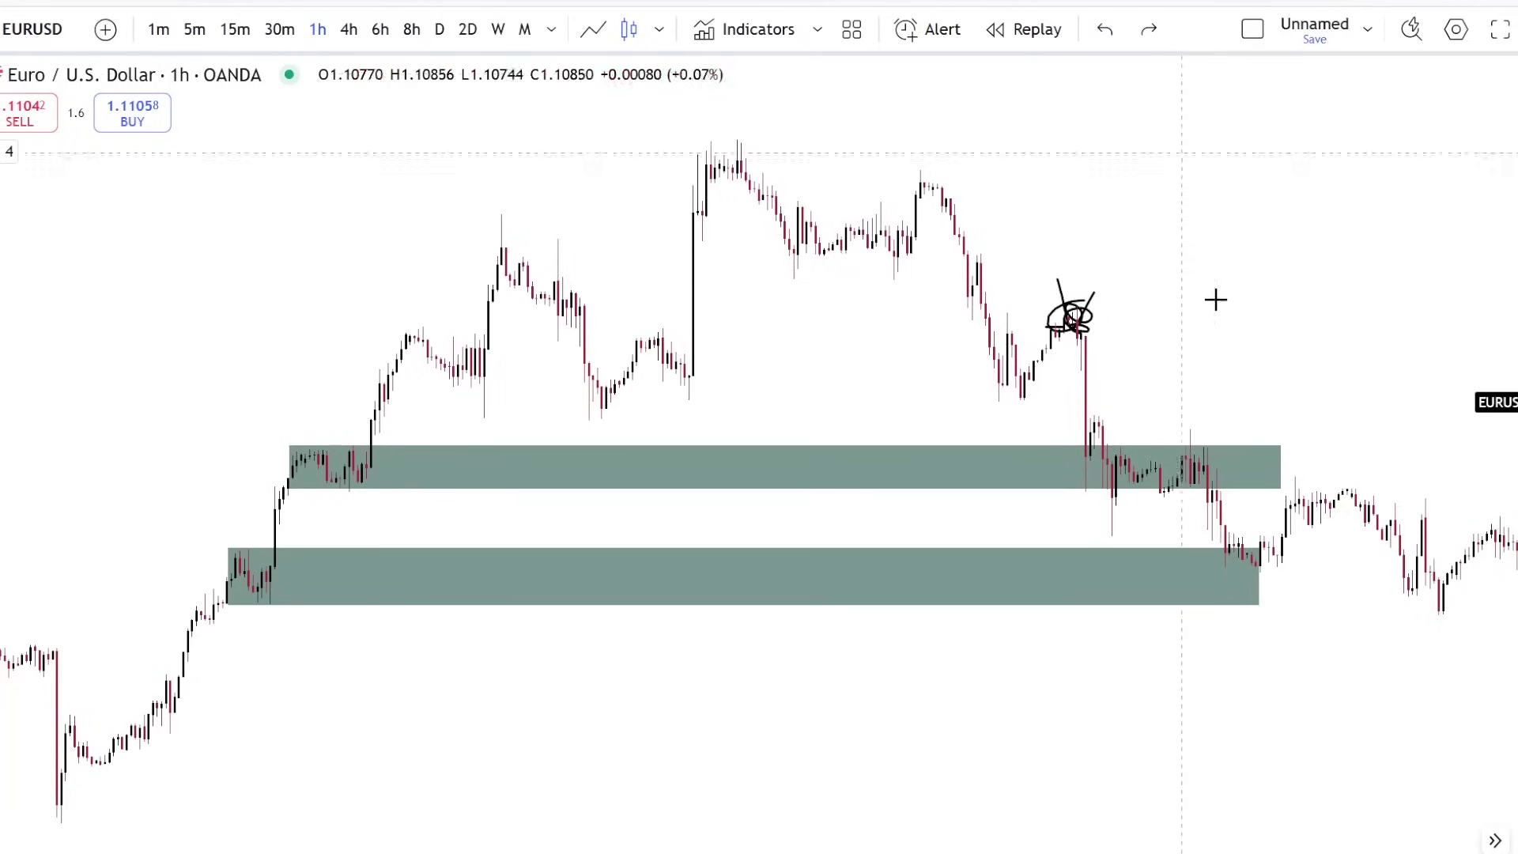
mouse_move(1215, 418)
left_mouse_down()
mouse_move(1080, 328)
mouse_move(1086, 372)
left_mouse_up()
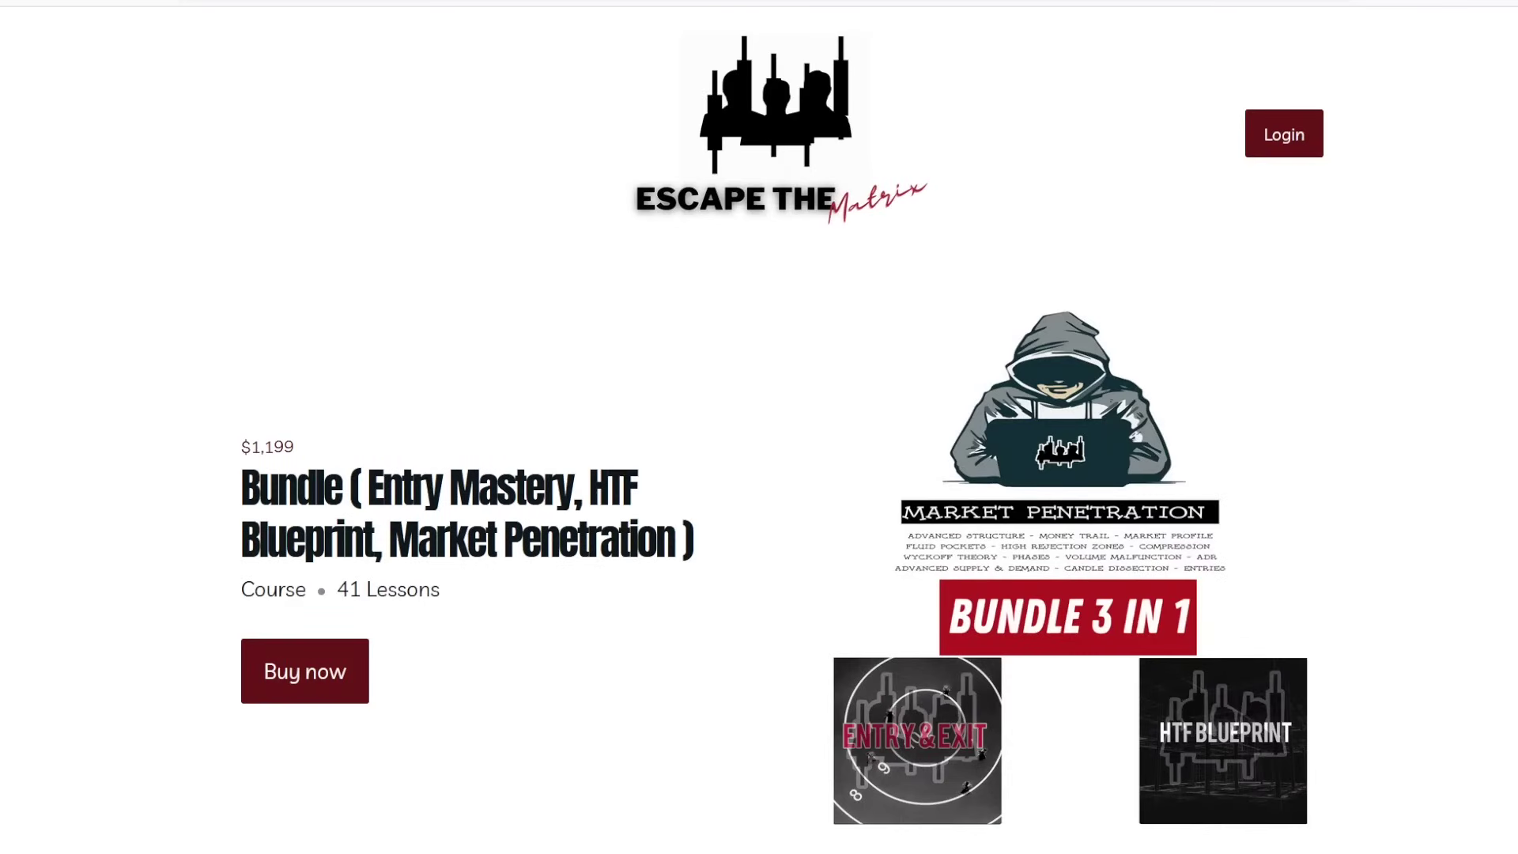
Look through the lesson contents of the Entry Mastery, HTF Blueprint and Market Penetration bundle page
scroll(759, 427, "down", 20)
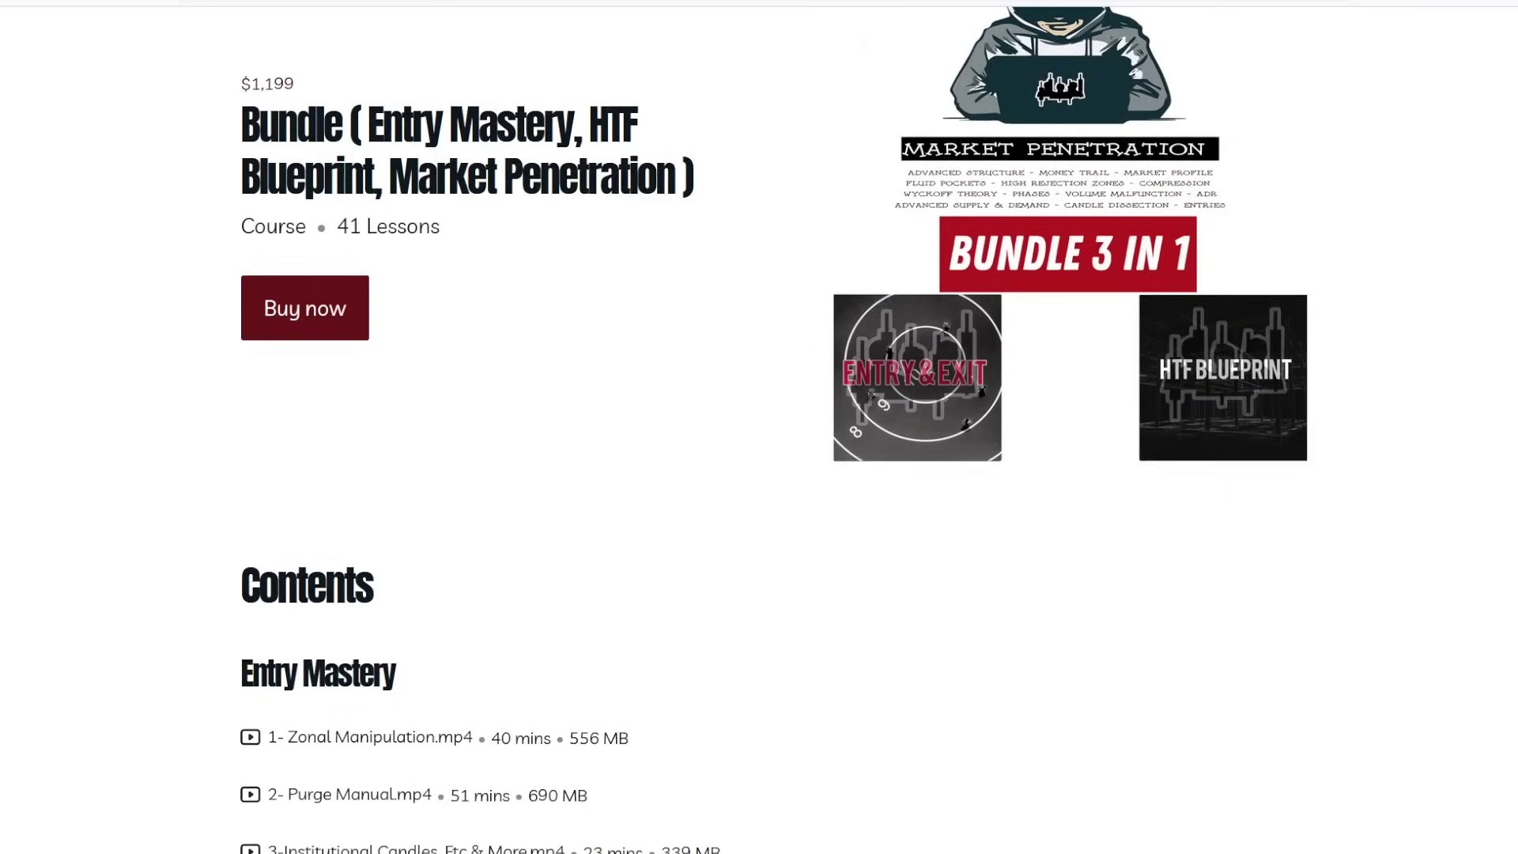
scroll(759, 427, "down", 17)
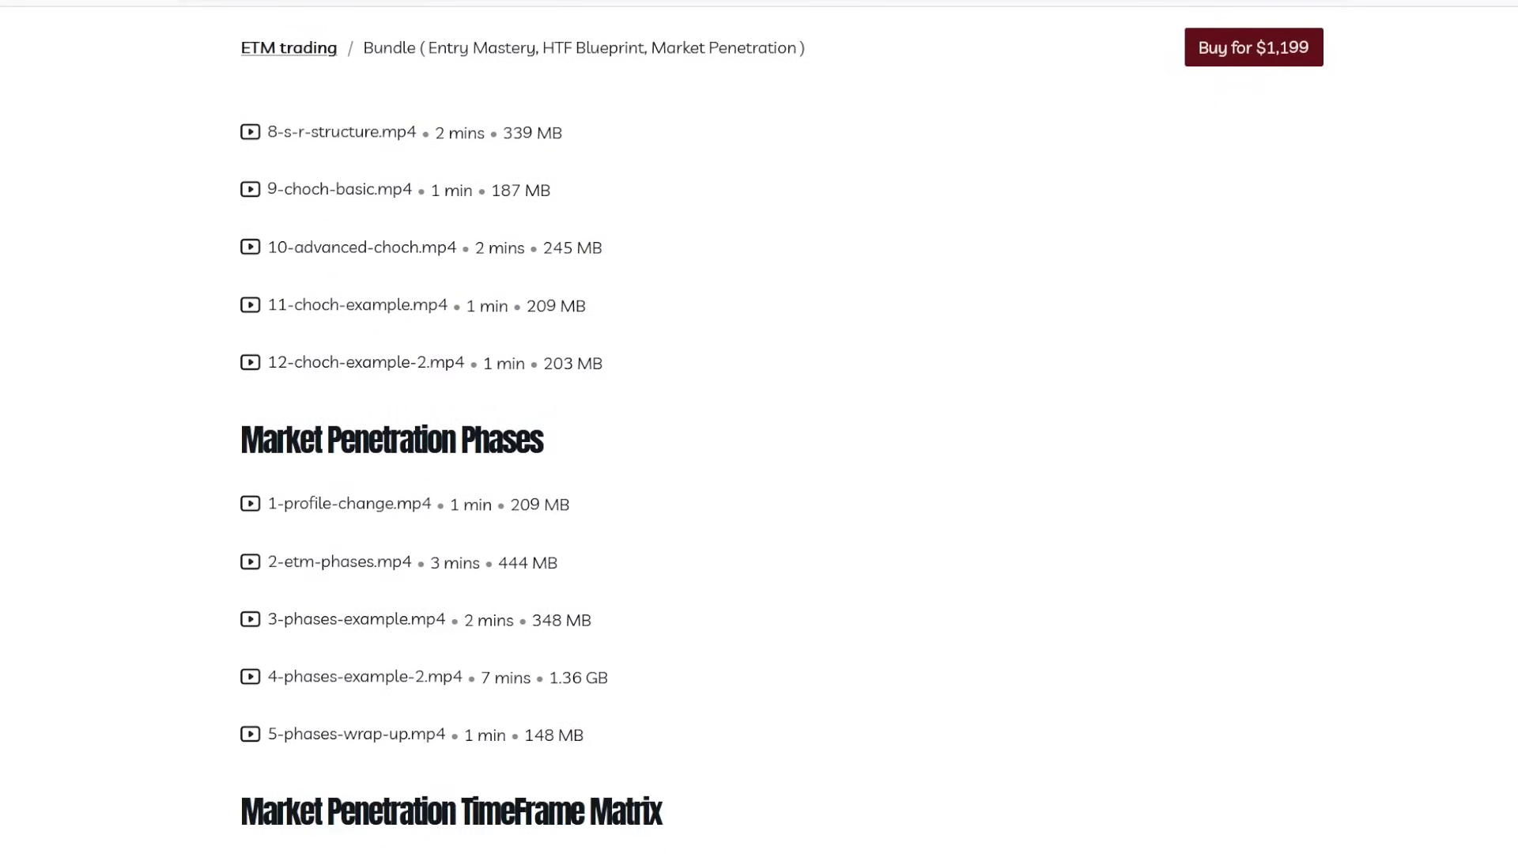
scroll(759, 427, "down", 7)
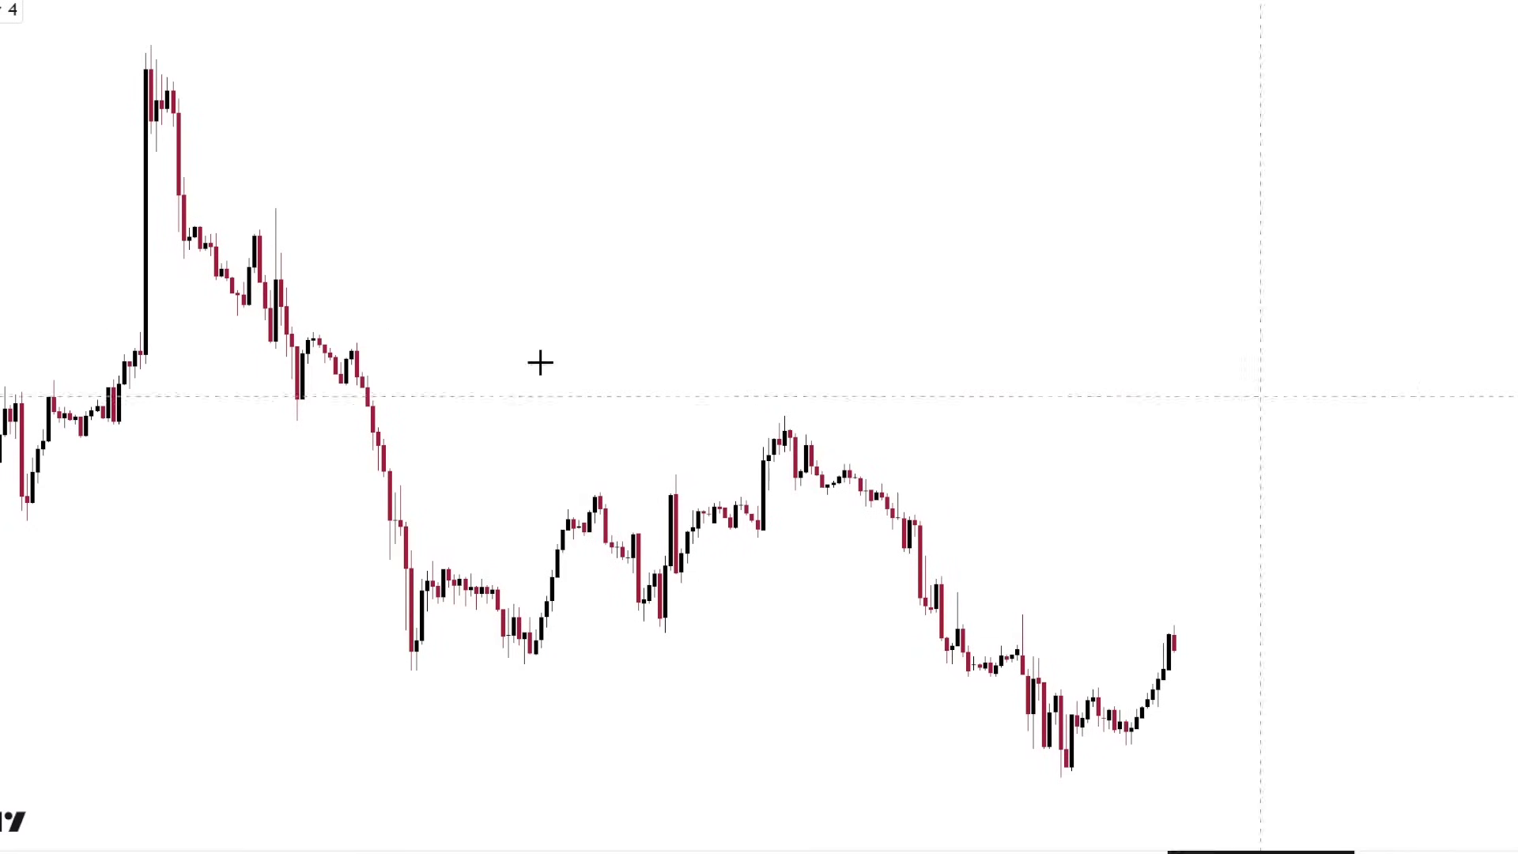
Add a horizontal ray at the swing low after the first decline, and move it down to the chart's lowest low
left_click(3, 71)
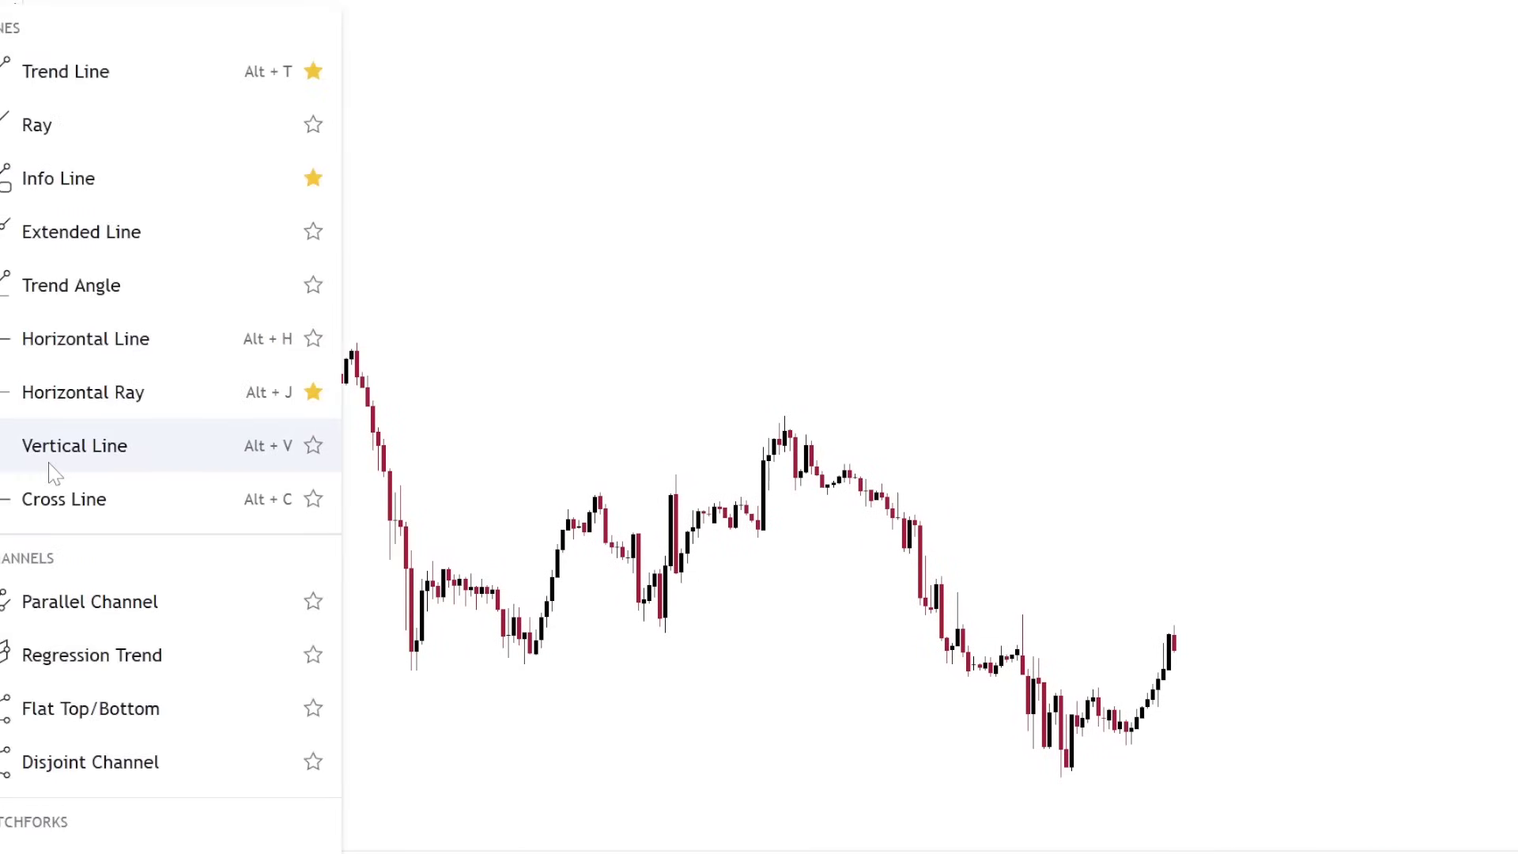
left_click(30, 427)
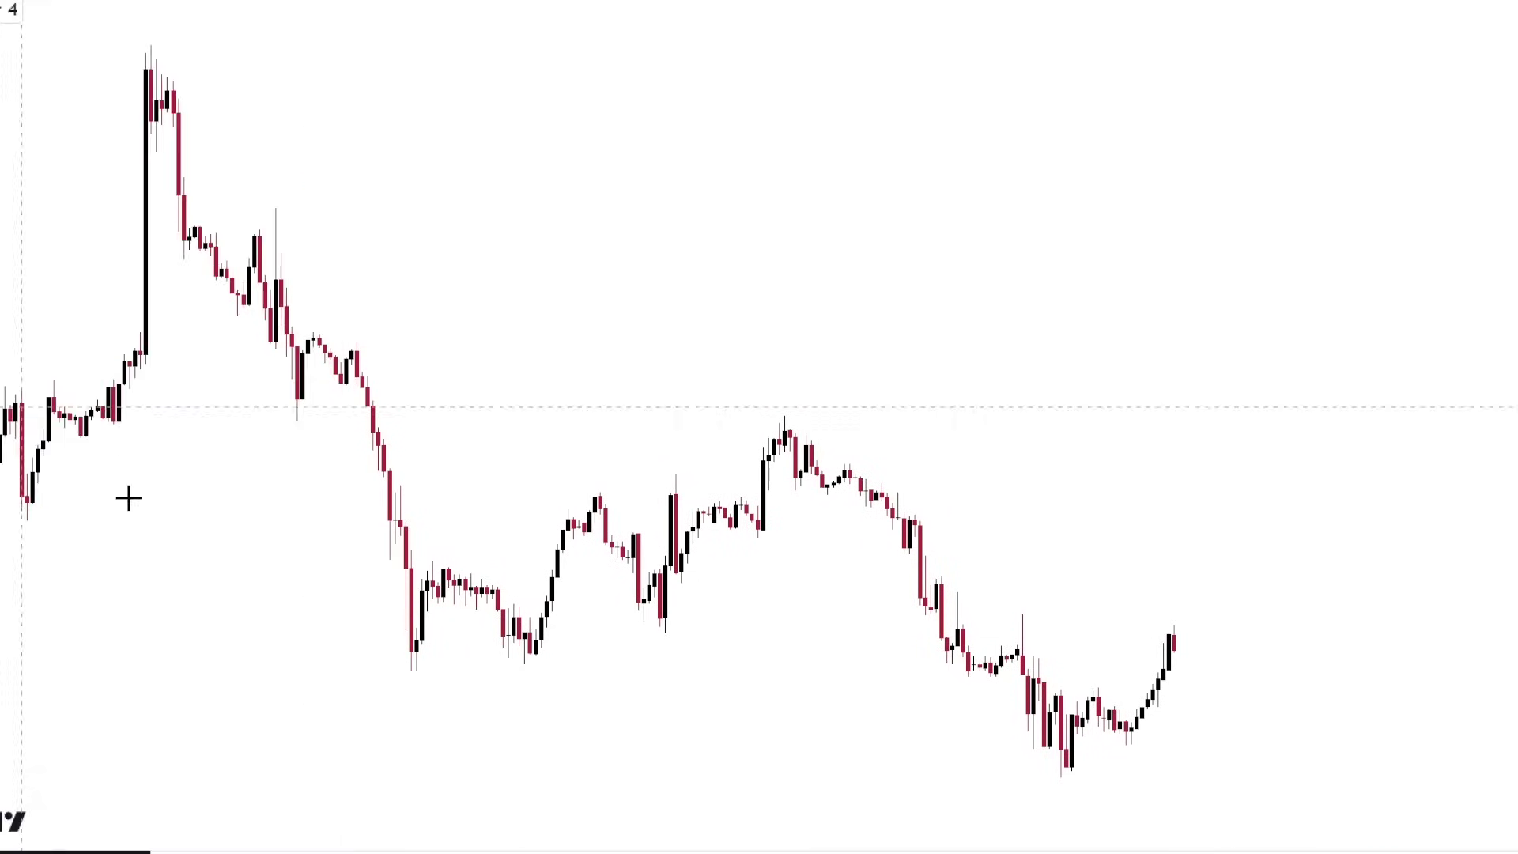
left_click(393, 671)
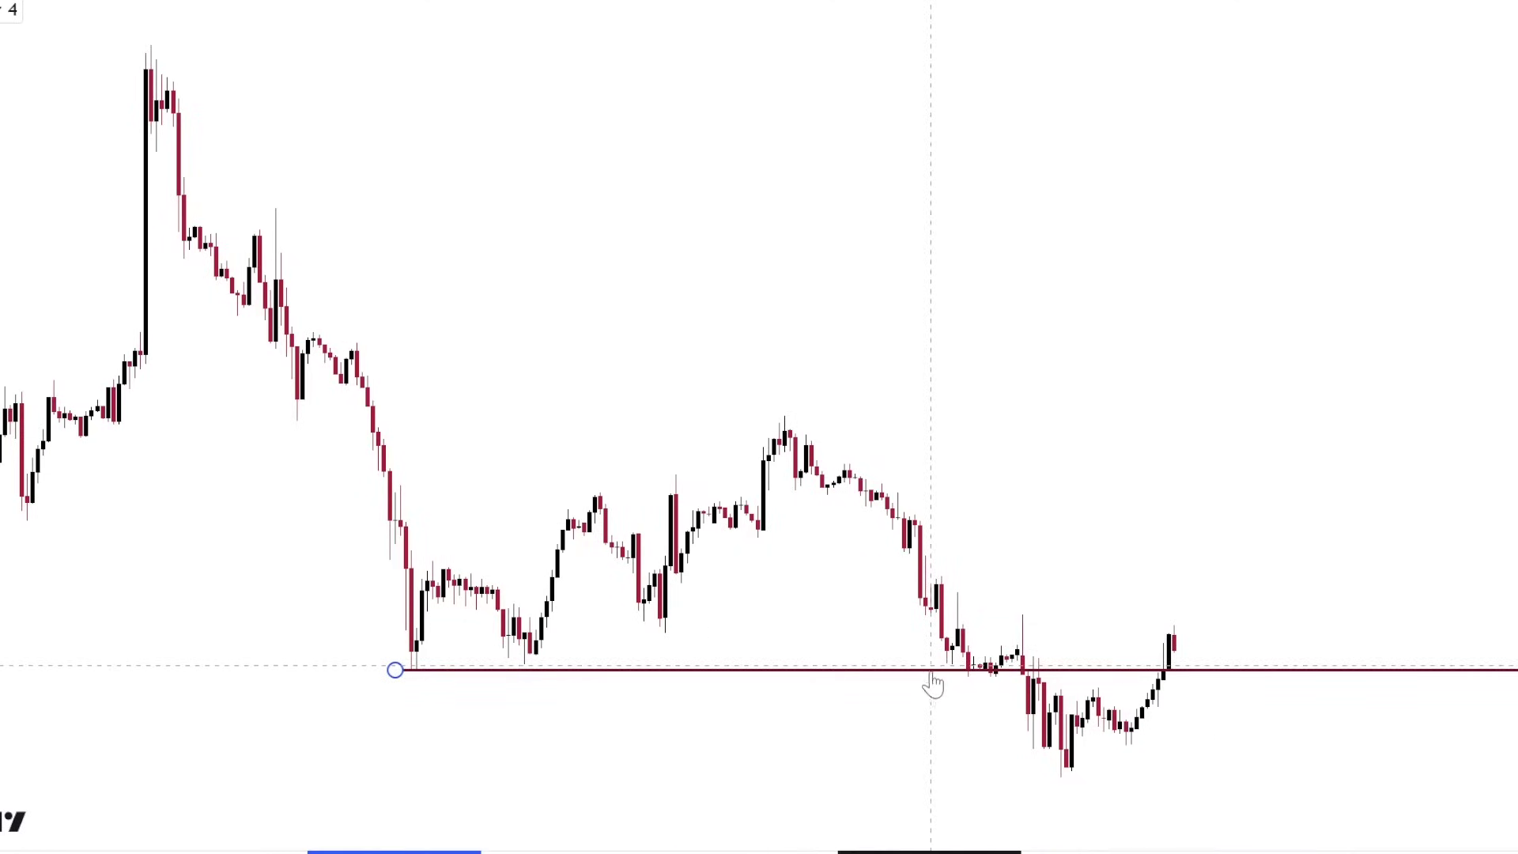
left_click_drag(932, 674, 1088, 776)
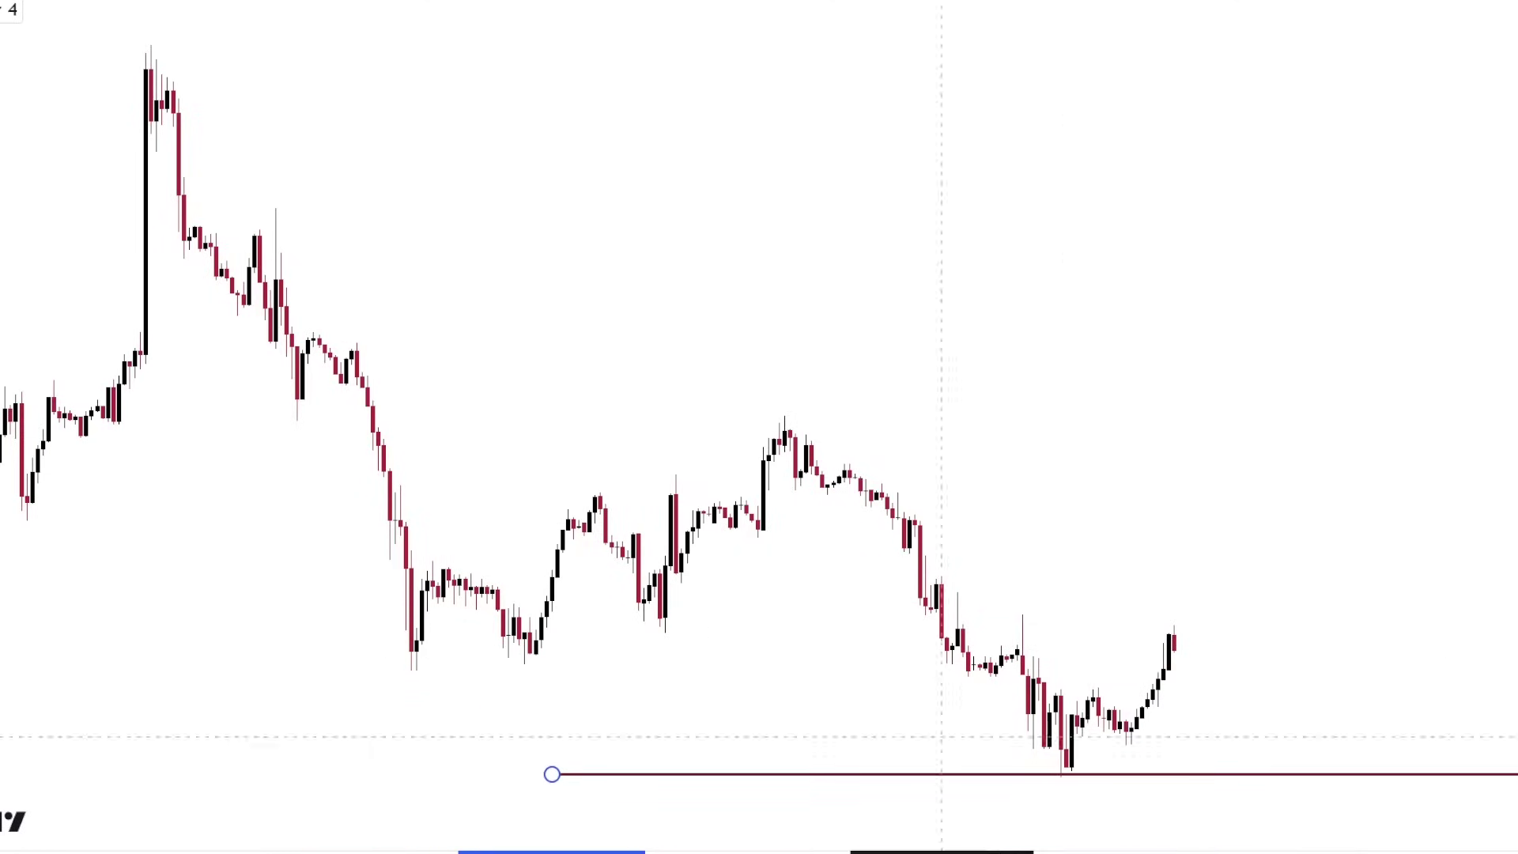
Add a horizontal ray at the latest swing high and stretch a premium and discount retracement from it down to the lower ray
left_click(761, 407)
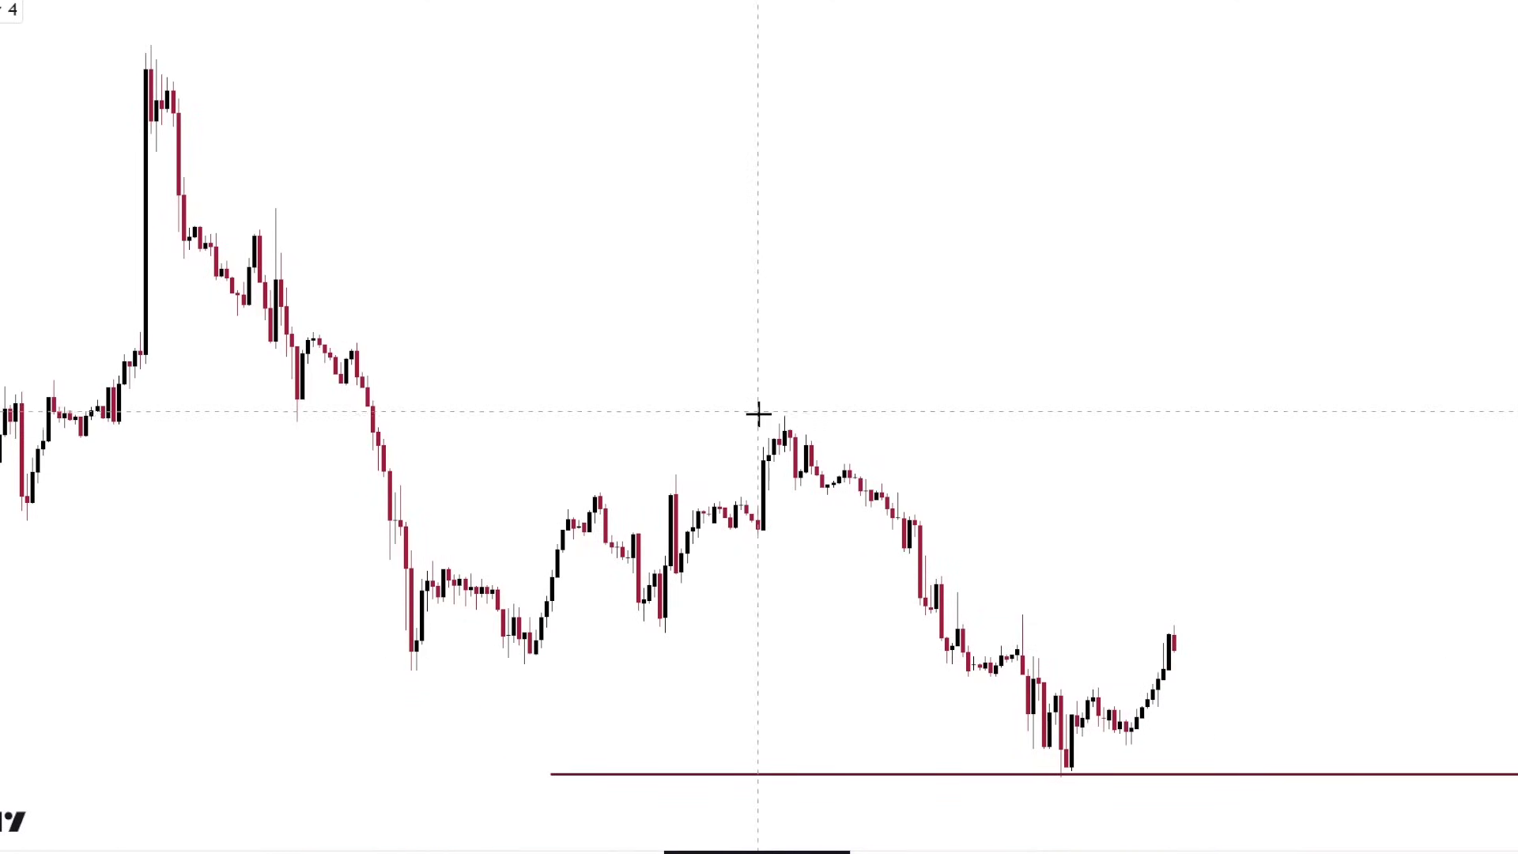
left_click(757, 414)
left_click(1040, 495)
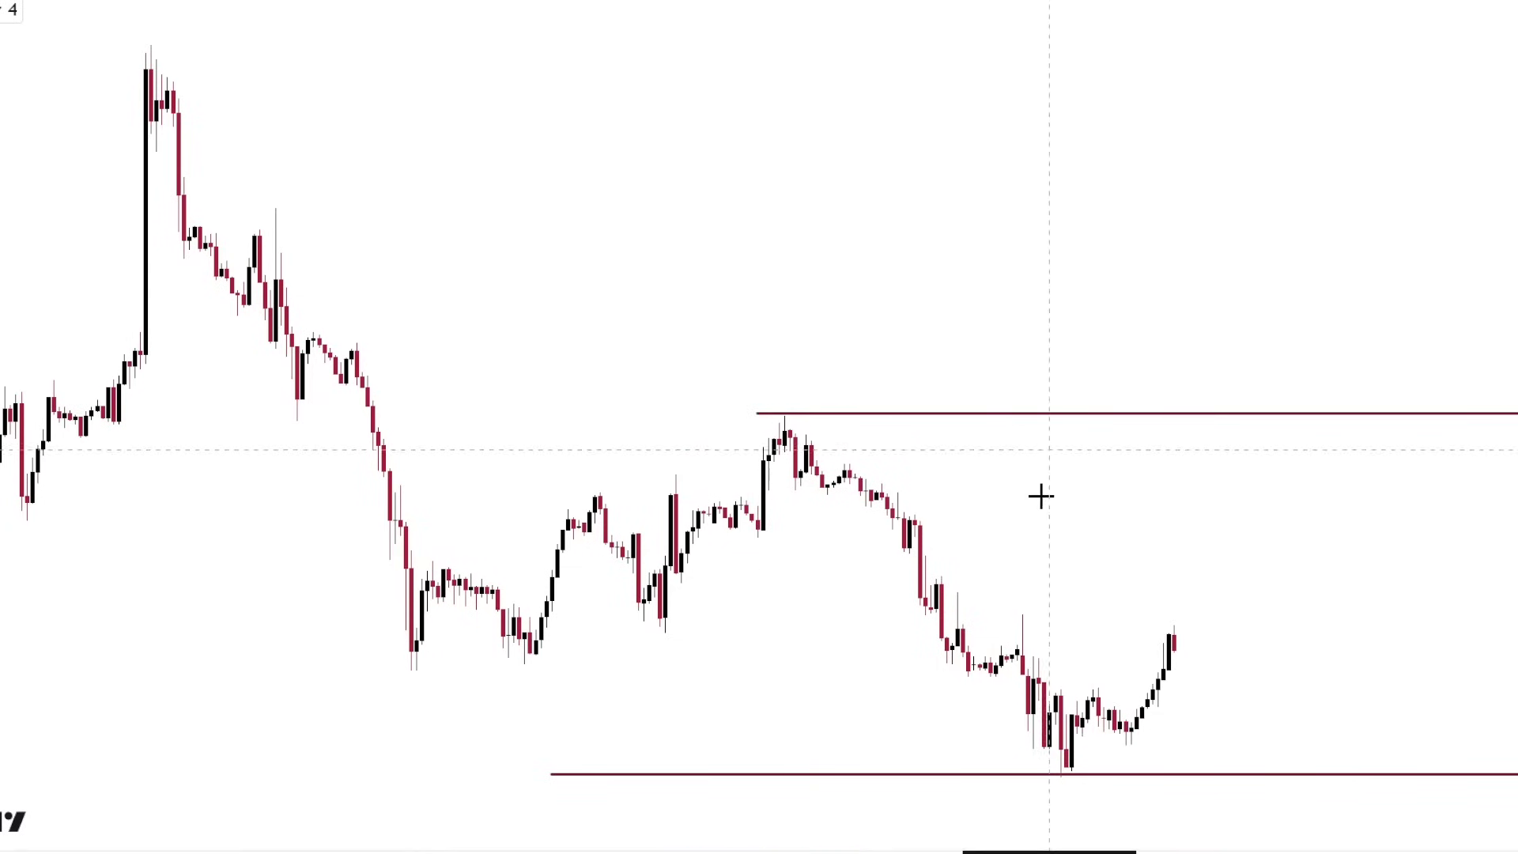
left_click_drag(851, 449, 1440, 779)
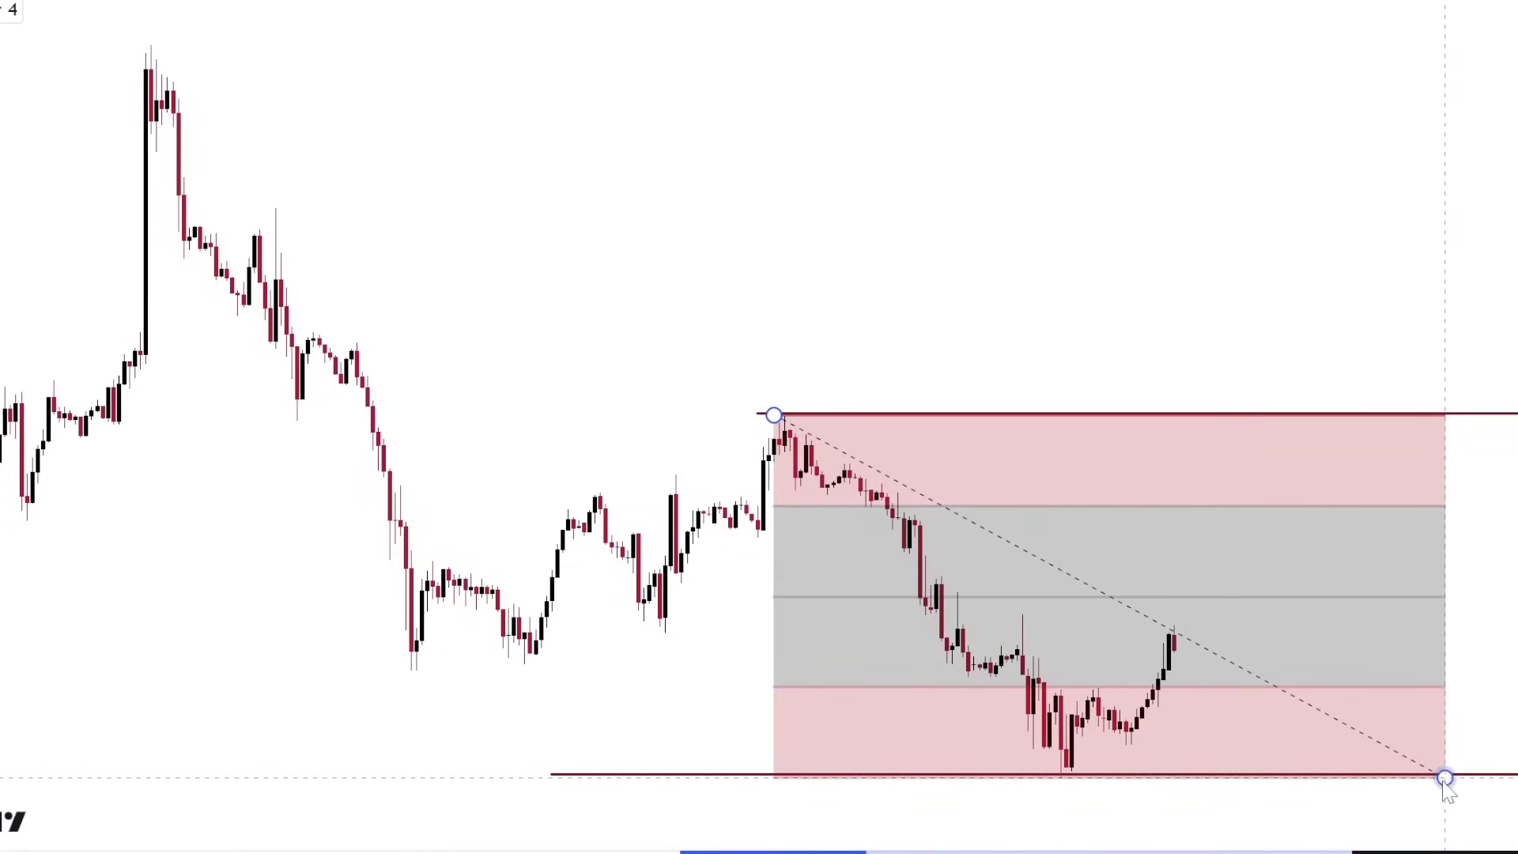
left_click_drag(997, 569, 773, 569)
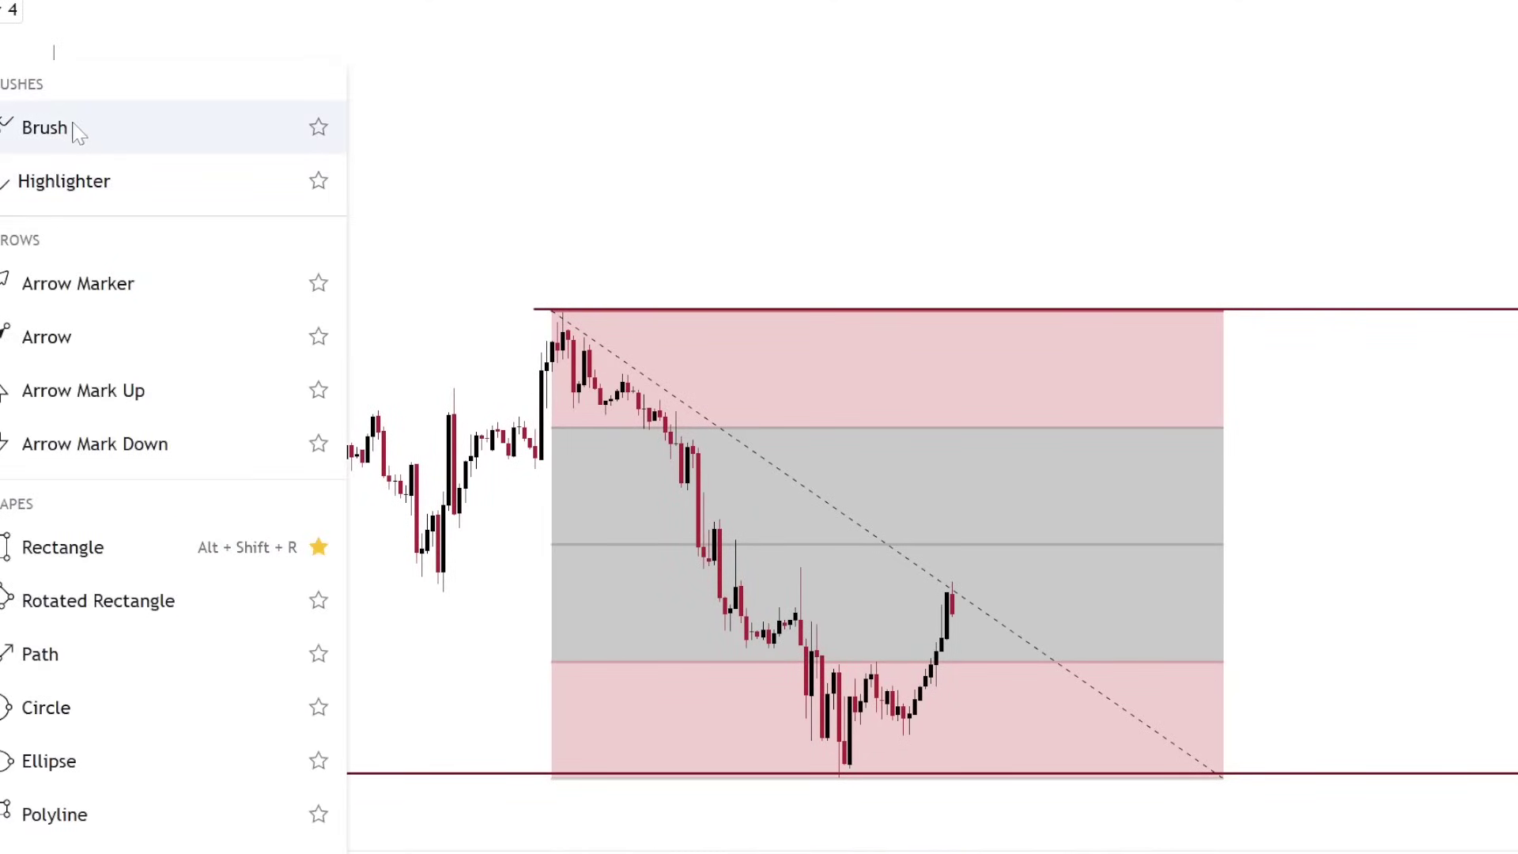
Mark the retracement's upper premium and lower discount areas with freehand brush strokes, and clear the strokes
left_click(74, 128)
left_click_drag(757, 348, 740, 363)
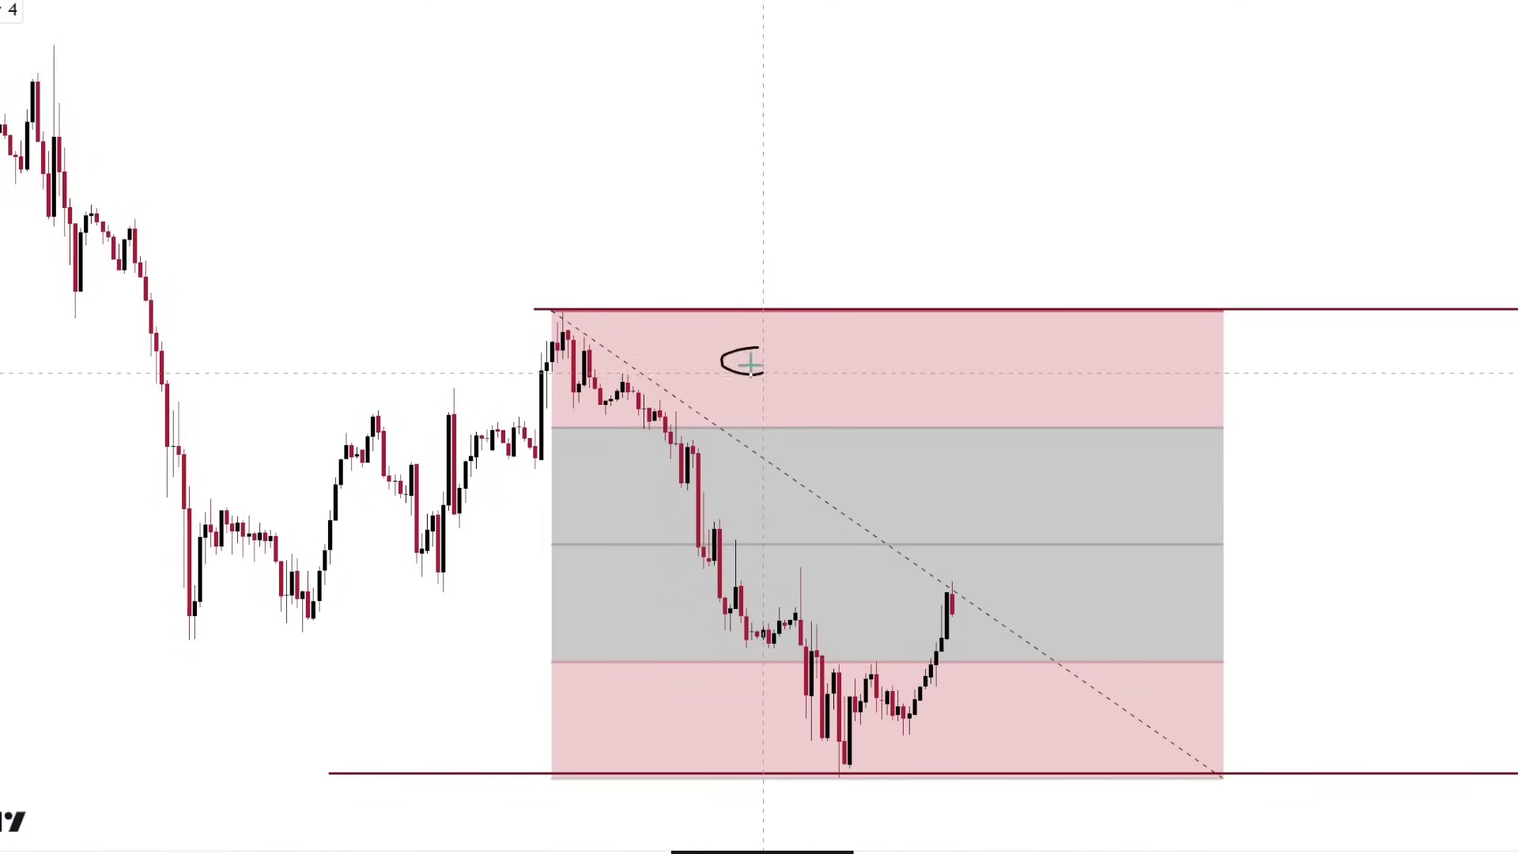
left_click_drag(662, 709, 685, 707)
left_click_drag(805, 645, 809, 441)
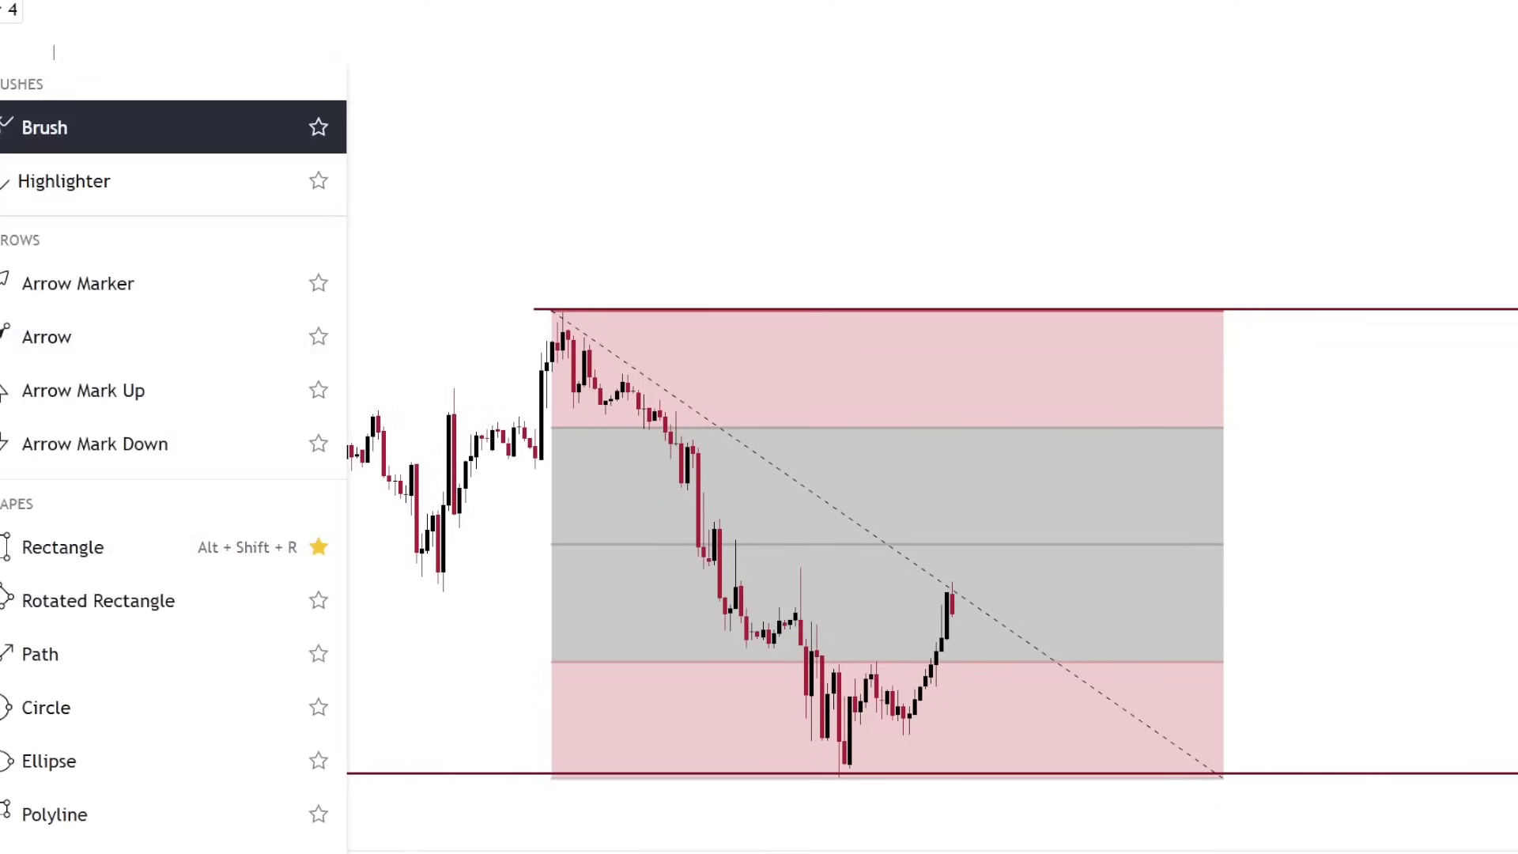
Draw a dark red supply zone rectangle over the brief consolidation before the breakdown, just below the premium band
left_click(130, 597)
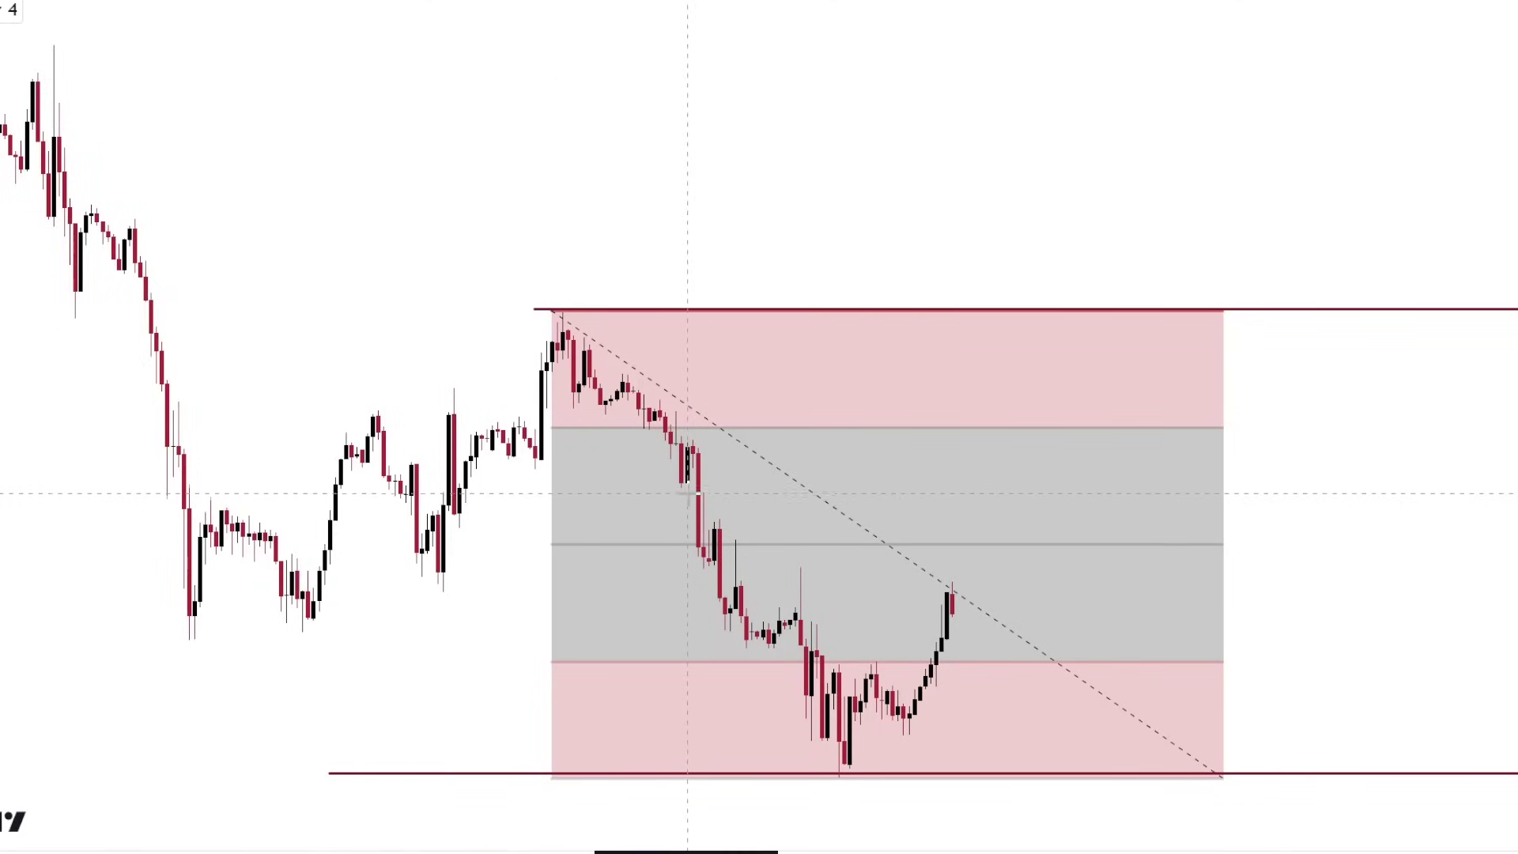
mouse_move(671, 488)
left_mouse_down()
mouse_move(1010, 444)
mouse_move(1218, 438)
left_mouse_up()
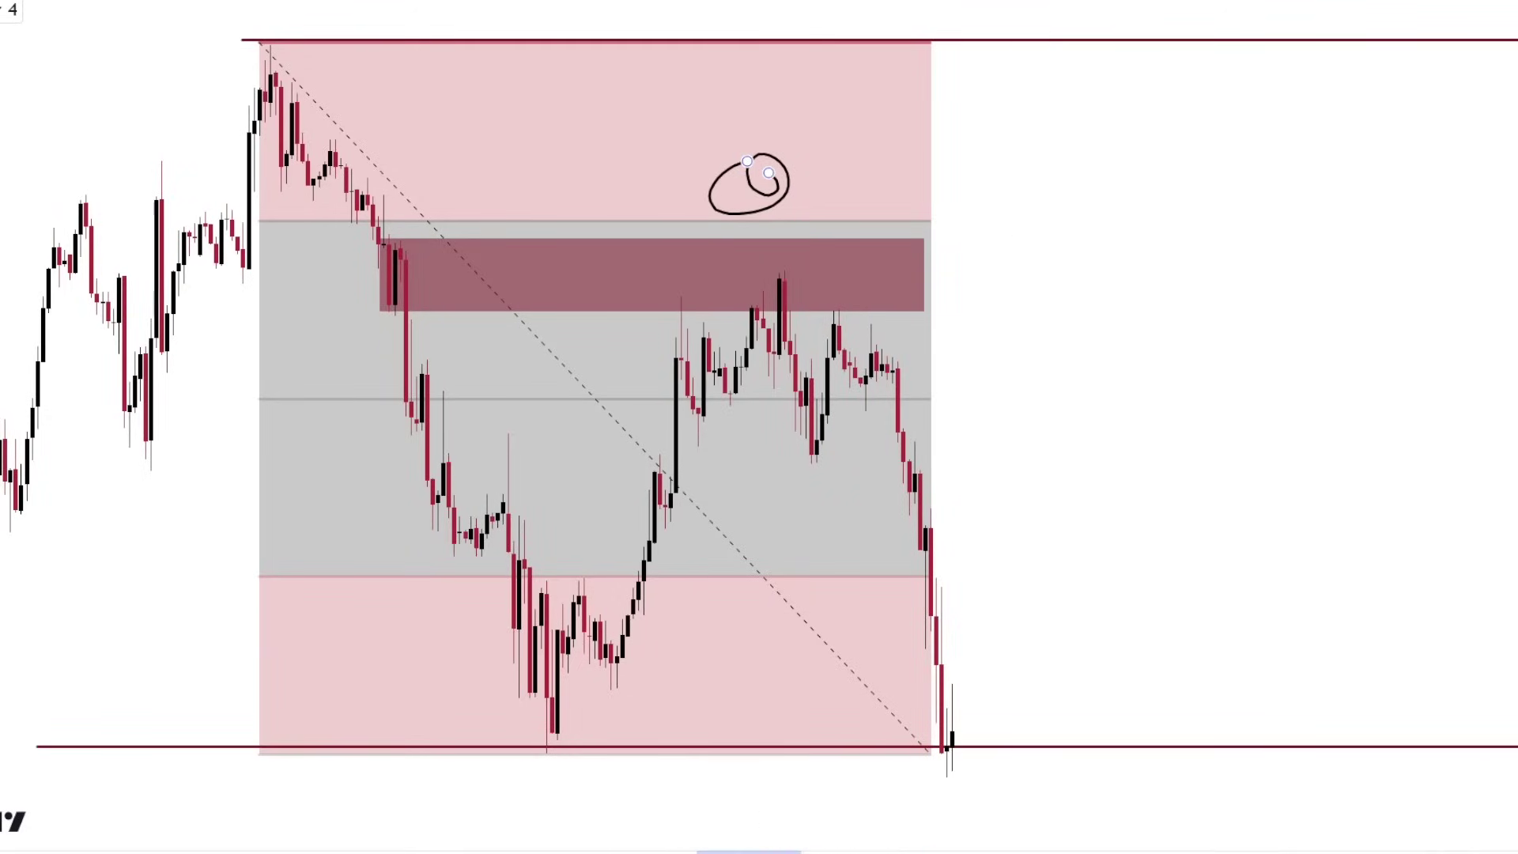
Delete the brush circle in the premium band, mark price's reaction at the supply zone freehand, and remove those marks
key("Delete")
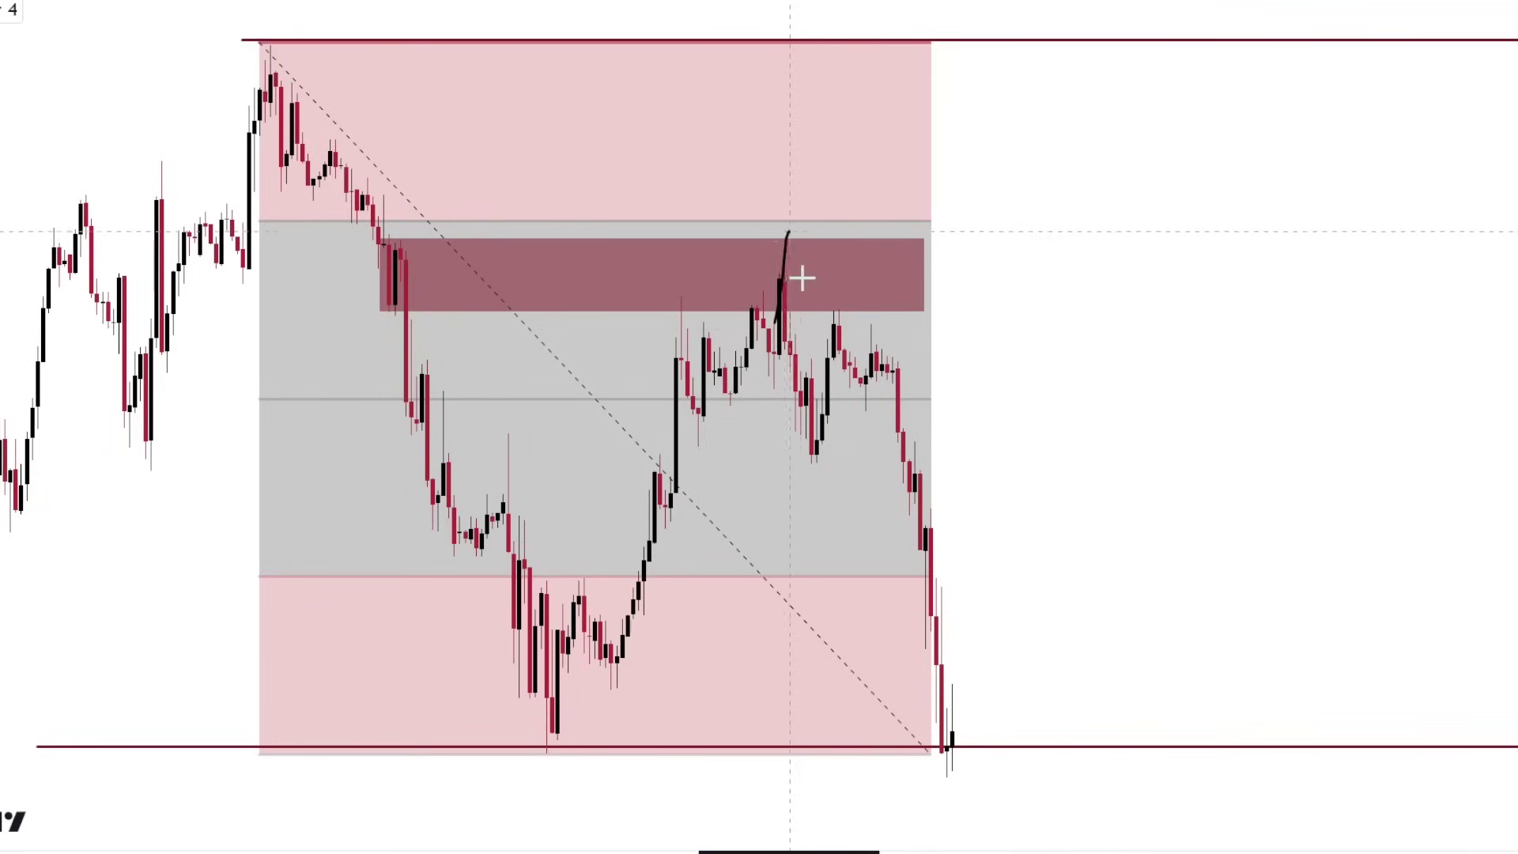
left_click_drag(790, 232, 817, 232)
left_click_drag(829, 172, 811, 167)
key("Delete")
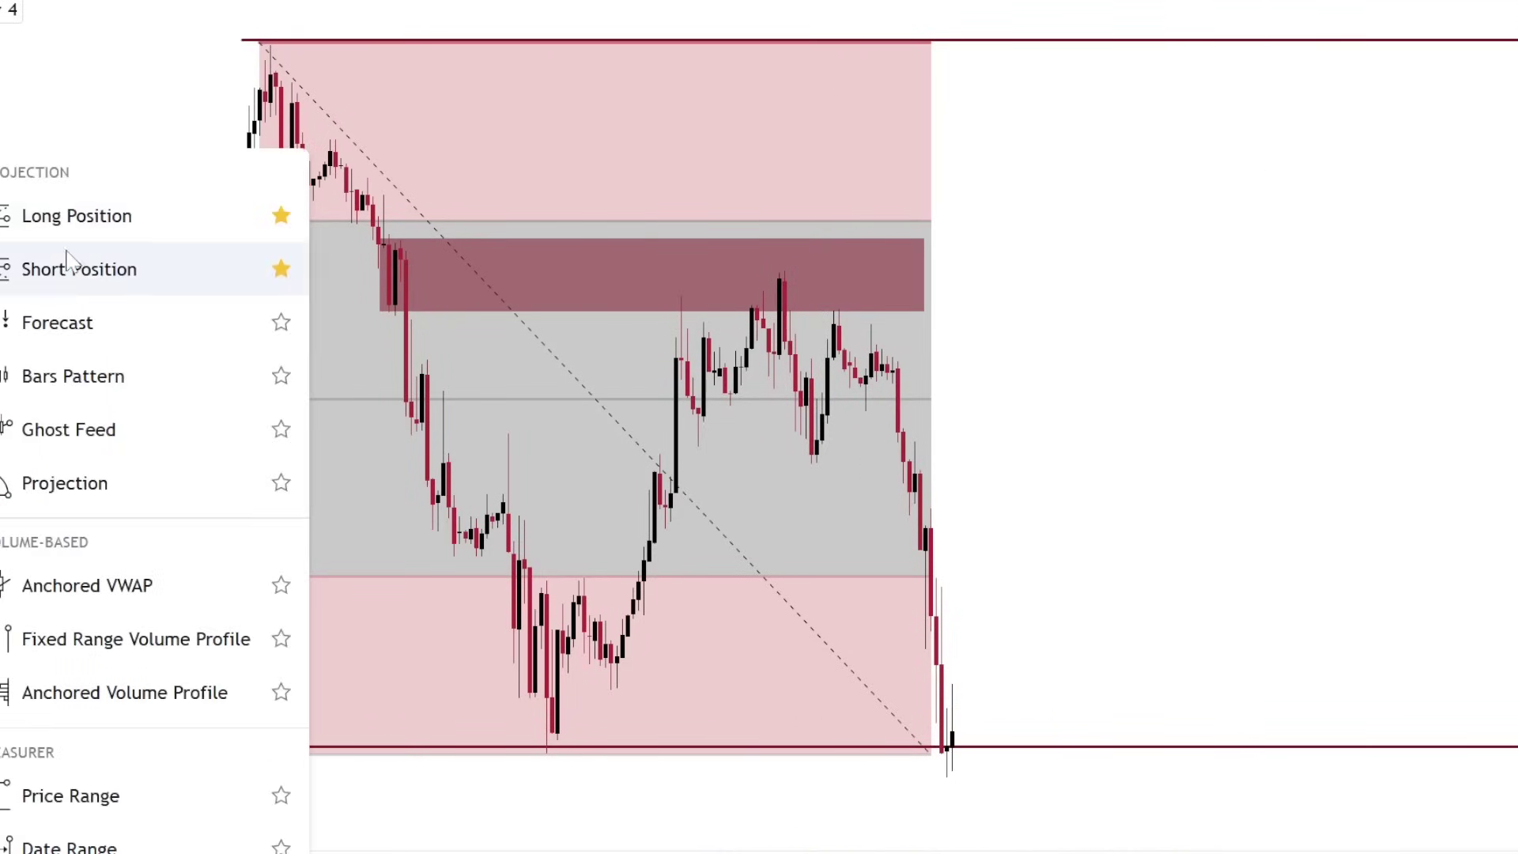
Place a short position at the supply zone's lower edge, stop near the swing high and target below the lower ray, and delete it
left_click(80, 266)
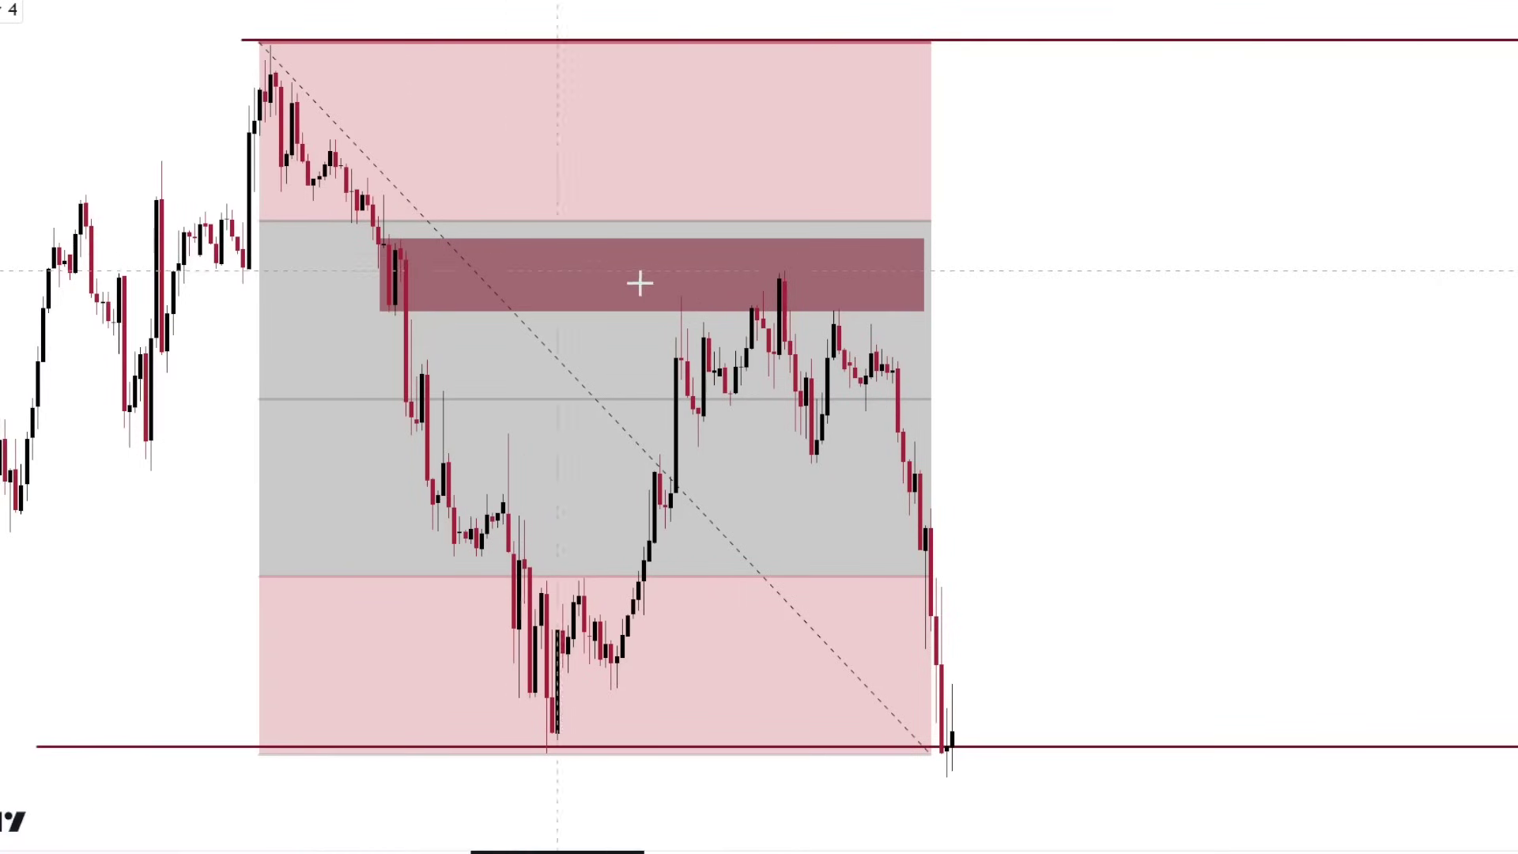
left_click(683, 314)
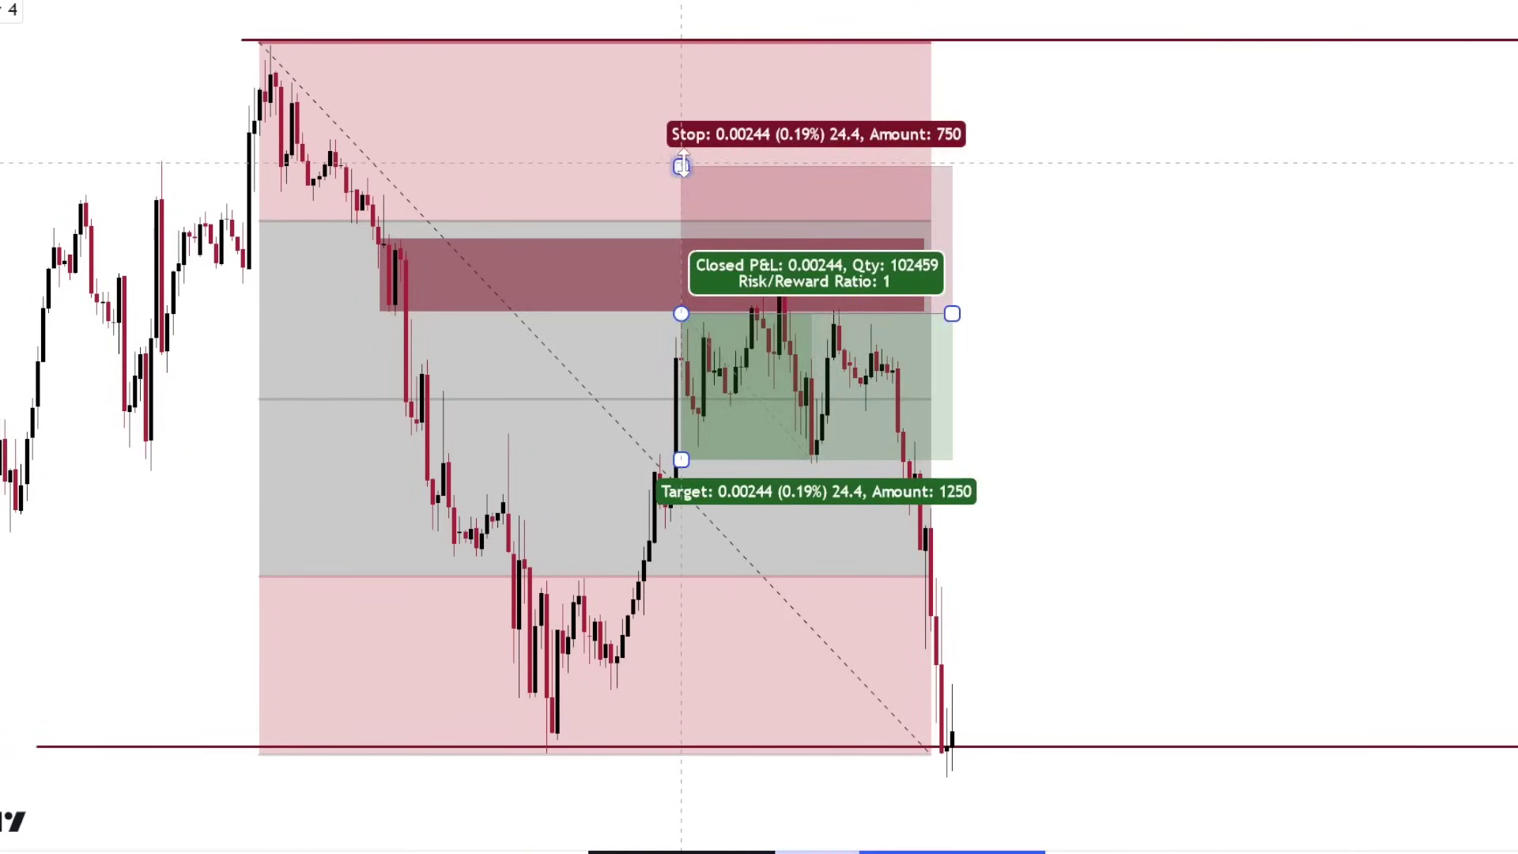
left_click_drag(682, 166, 681, 45)
left_click_drag(681, 459, 696, 582)
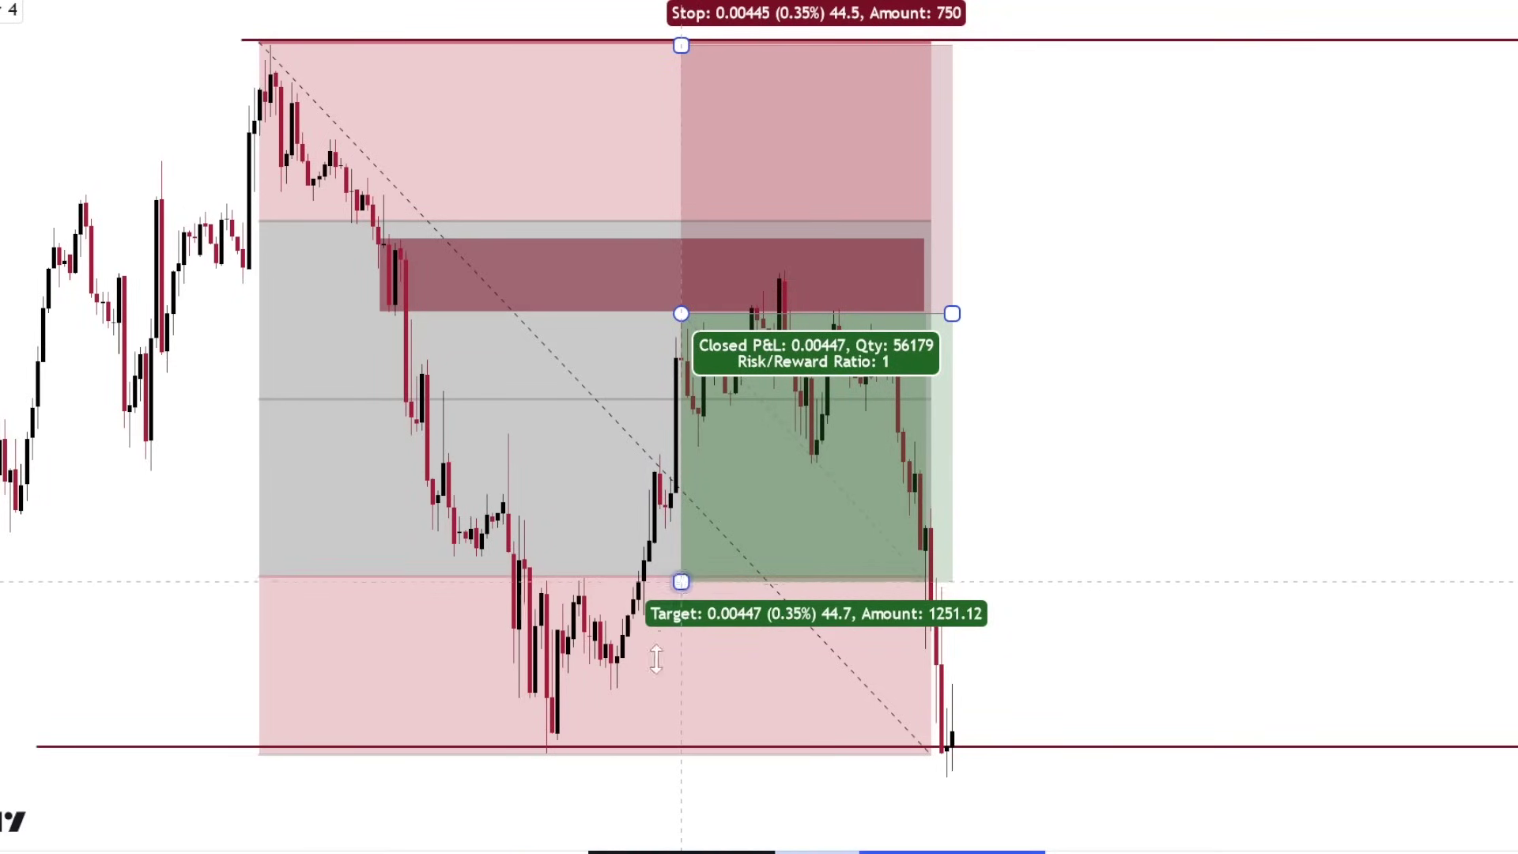
left_click_drag(656, 658, 668, 772)
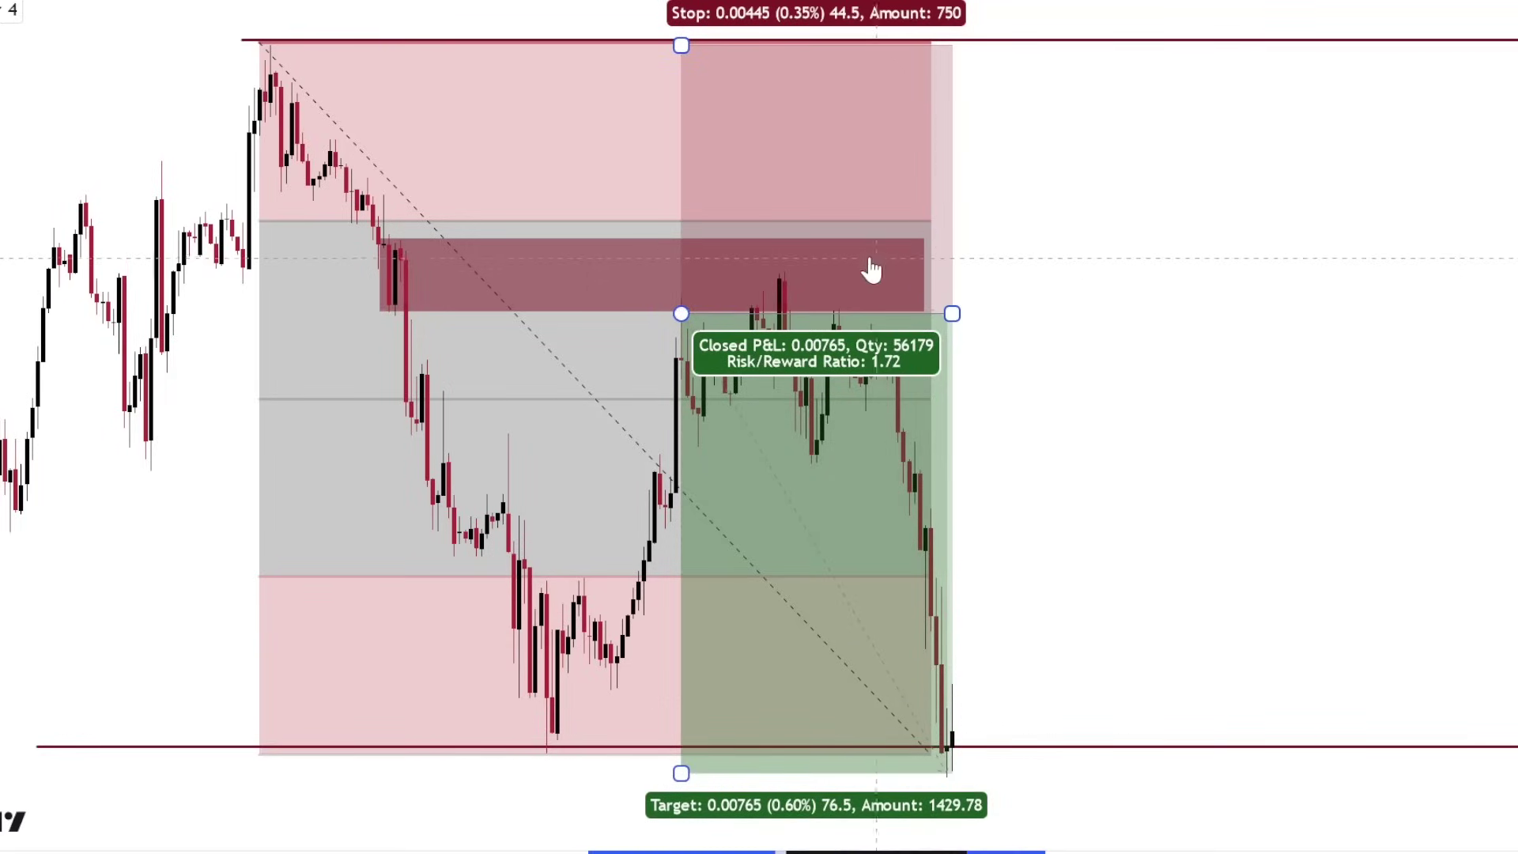
right_click(771, 522)
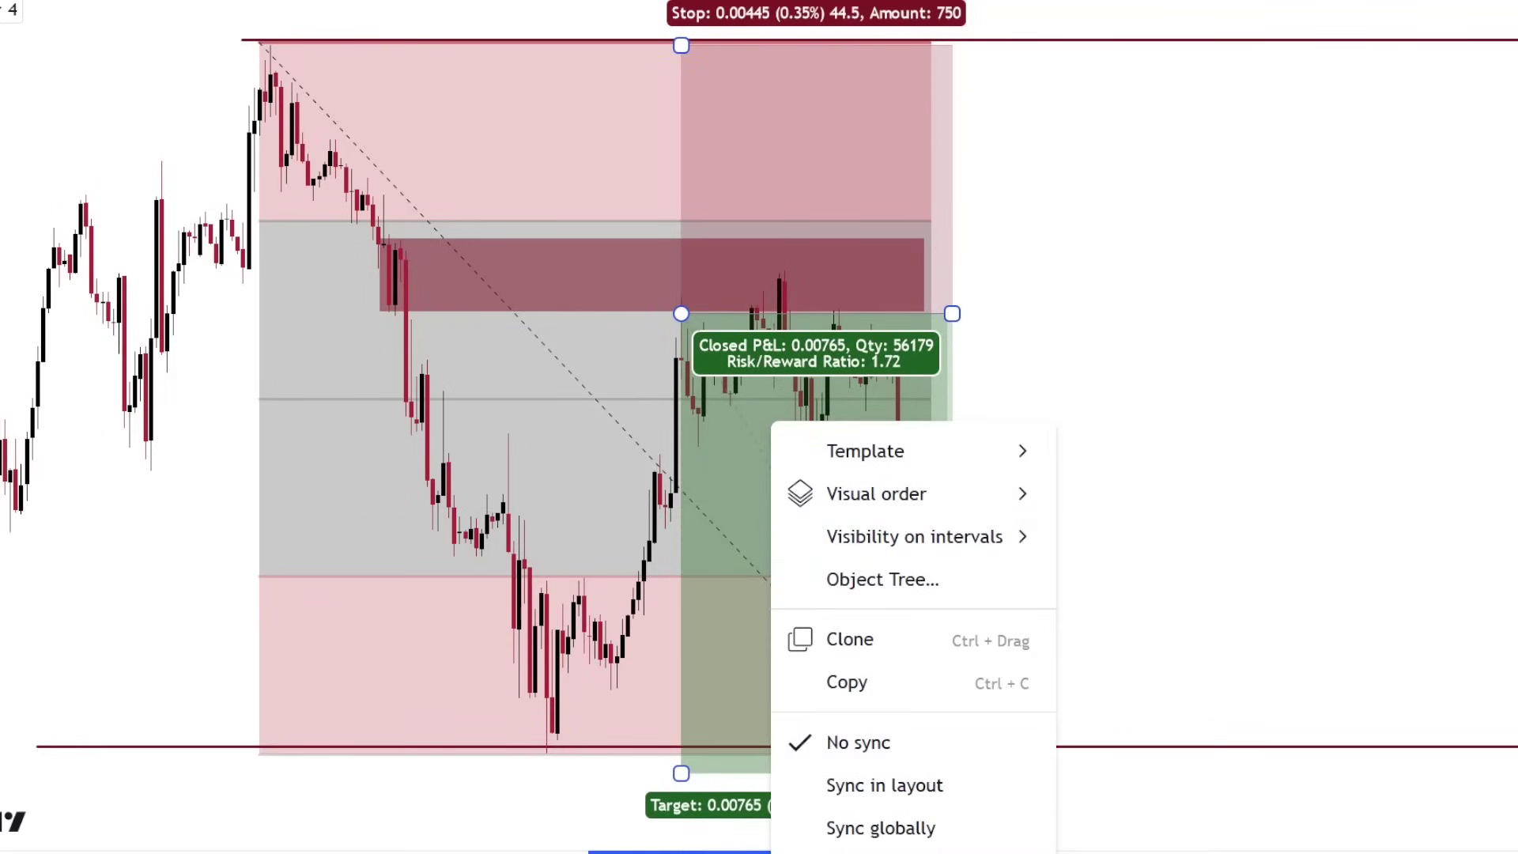
key("Delete")
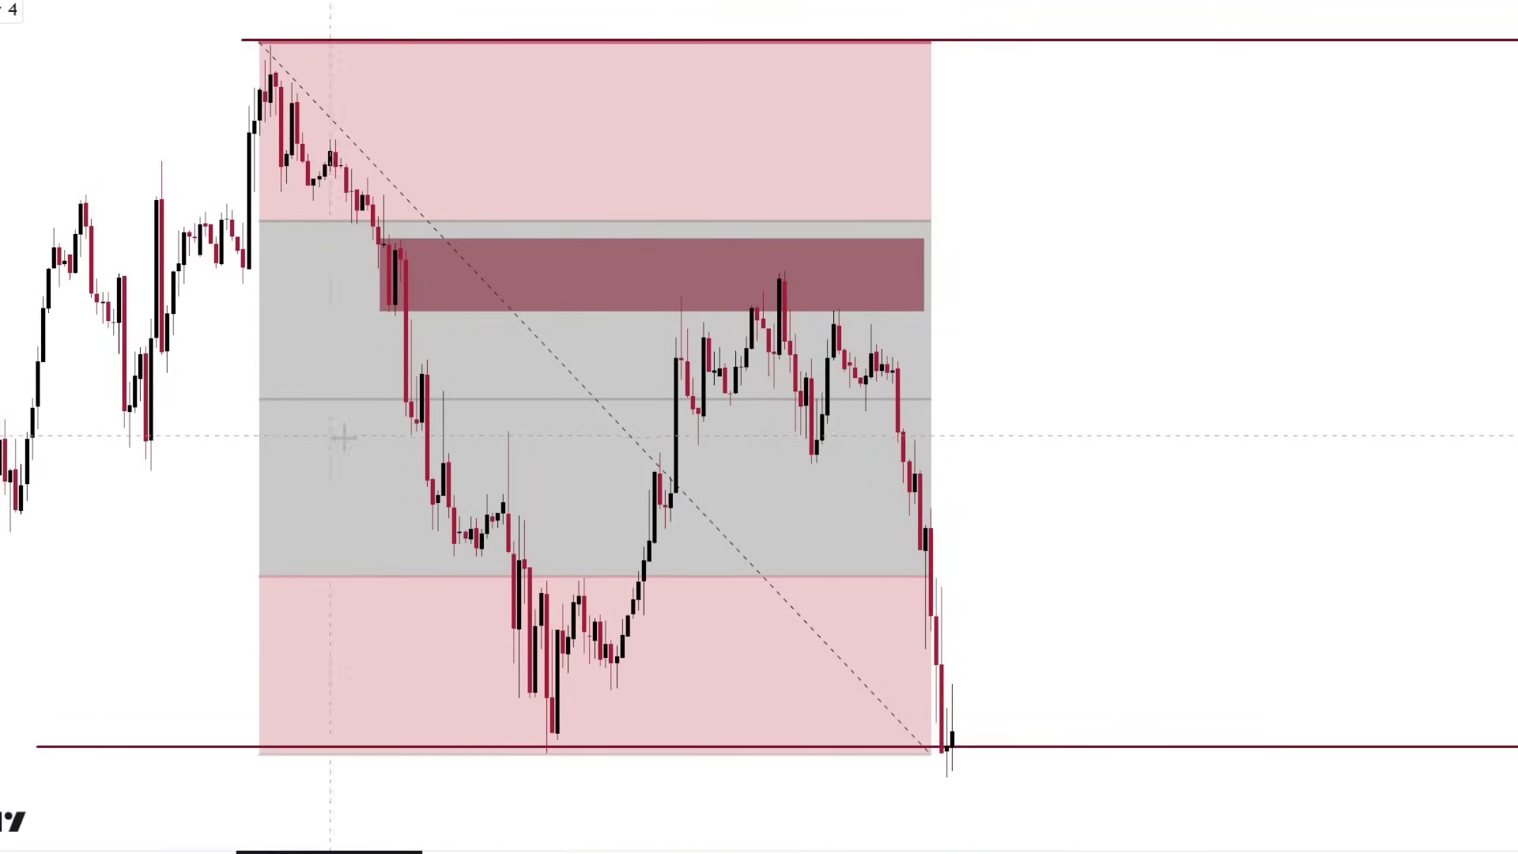
Draw a second supply rectangle and fit it to the height of the premium band, from the grey area up to the upper ray
scroll(601, 483, "down", 4)
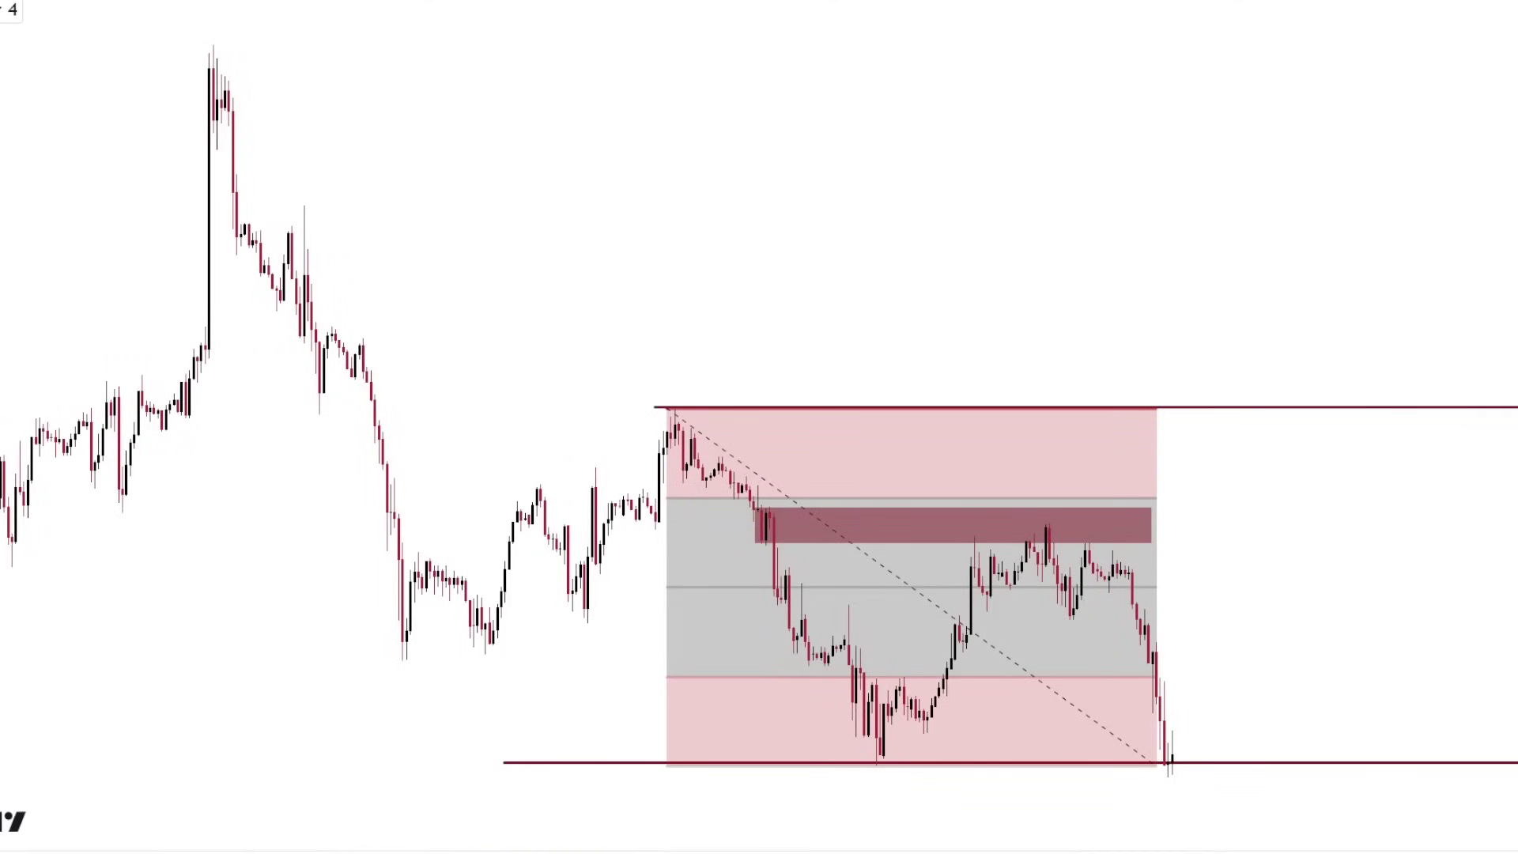
left_click(3, 75)
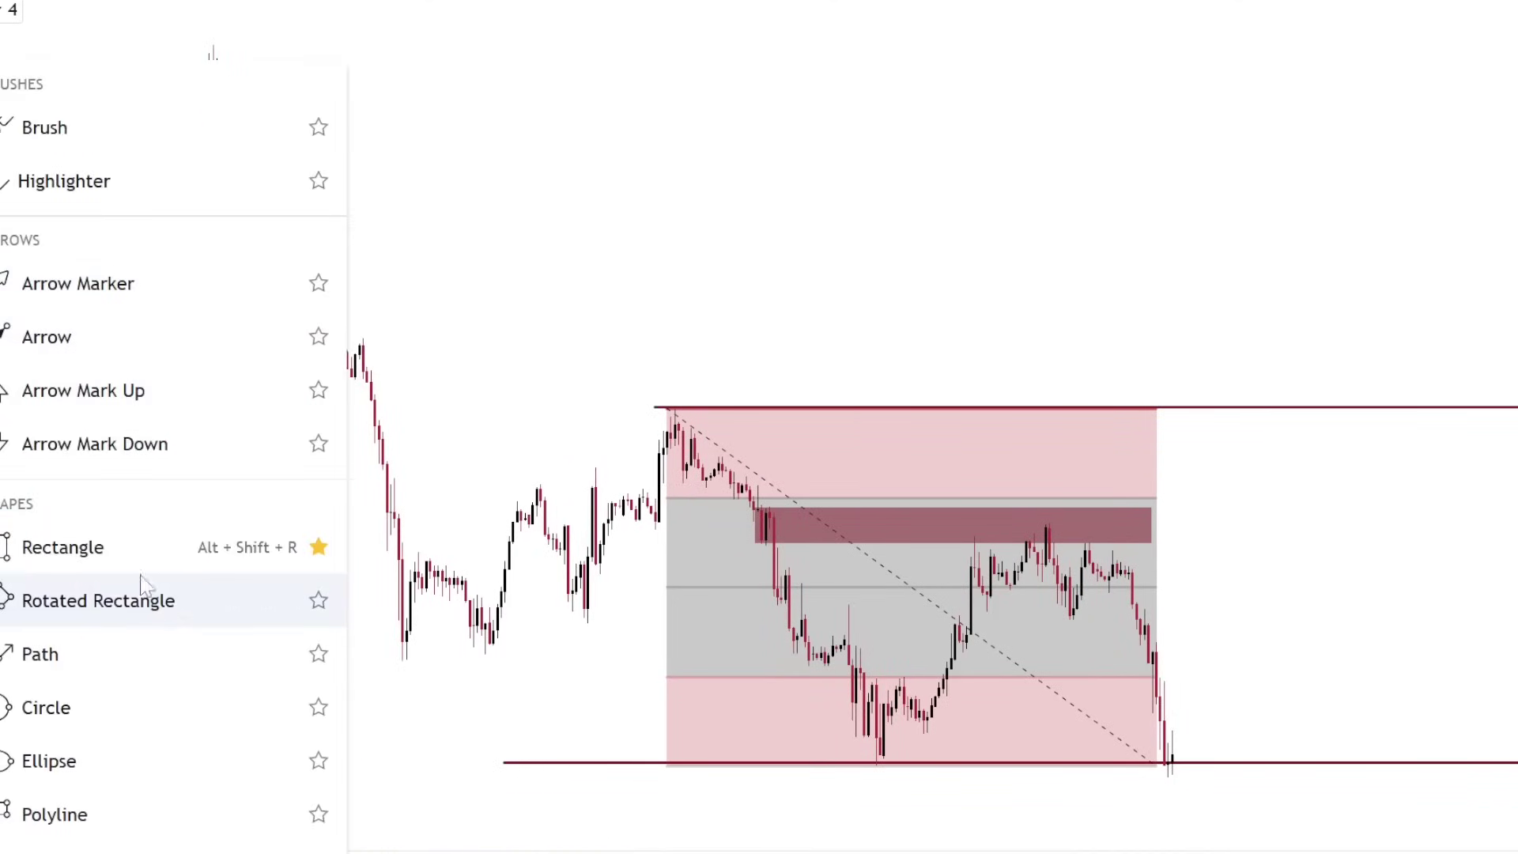
left_click(190, 547)
mouse_move(880, 709)
left_mouse_down()
mouse_move(1007, 776)
mouse_move(1322, 762)
left_mouse_up()
left_click_drag(1046, 725, 935, 455)
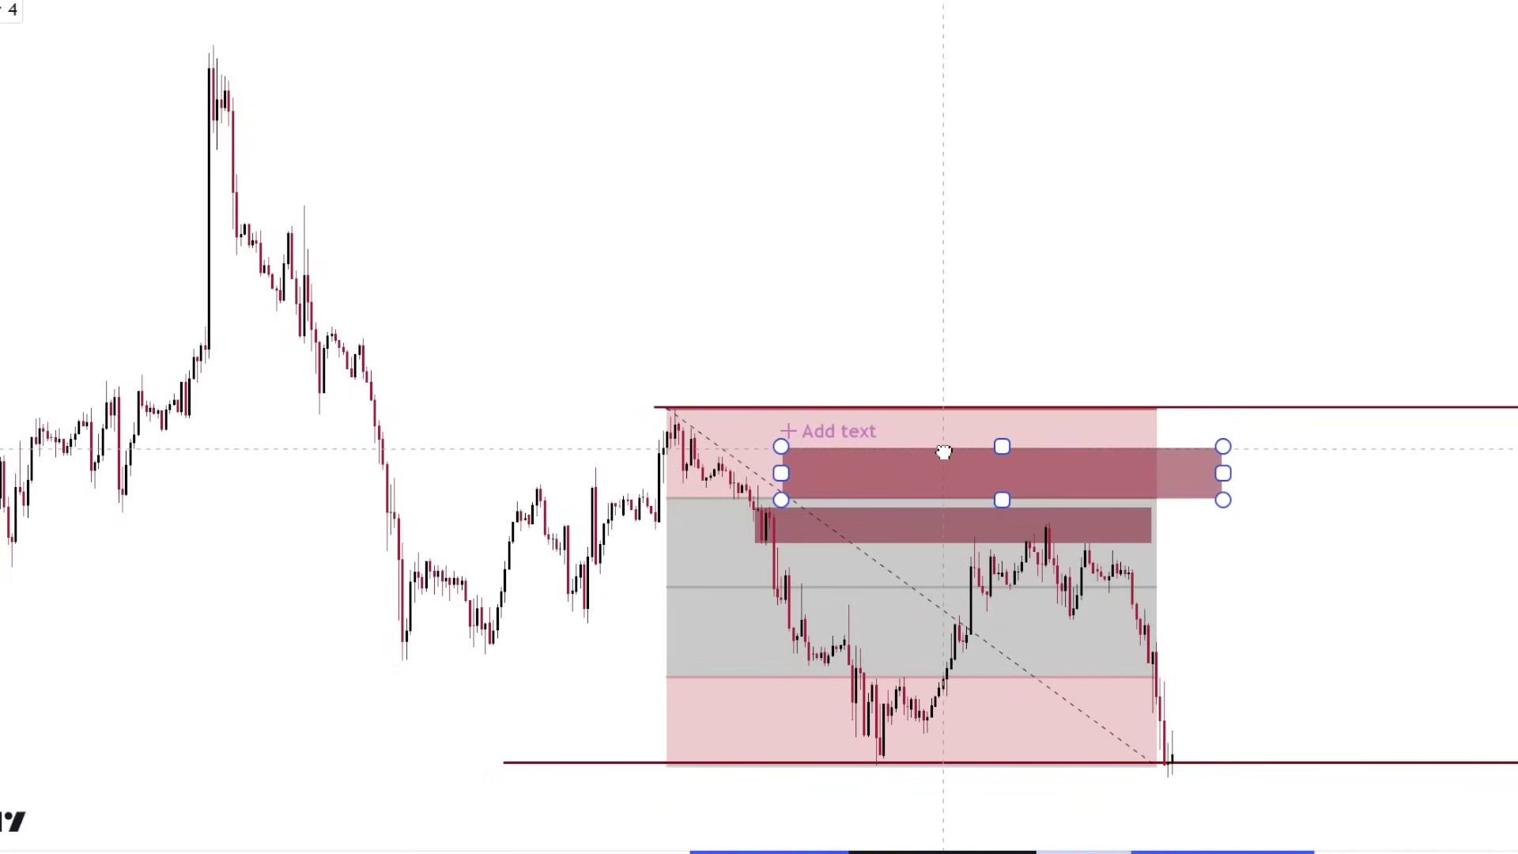
left_click_drag(781, 446, 730, 409)
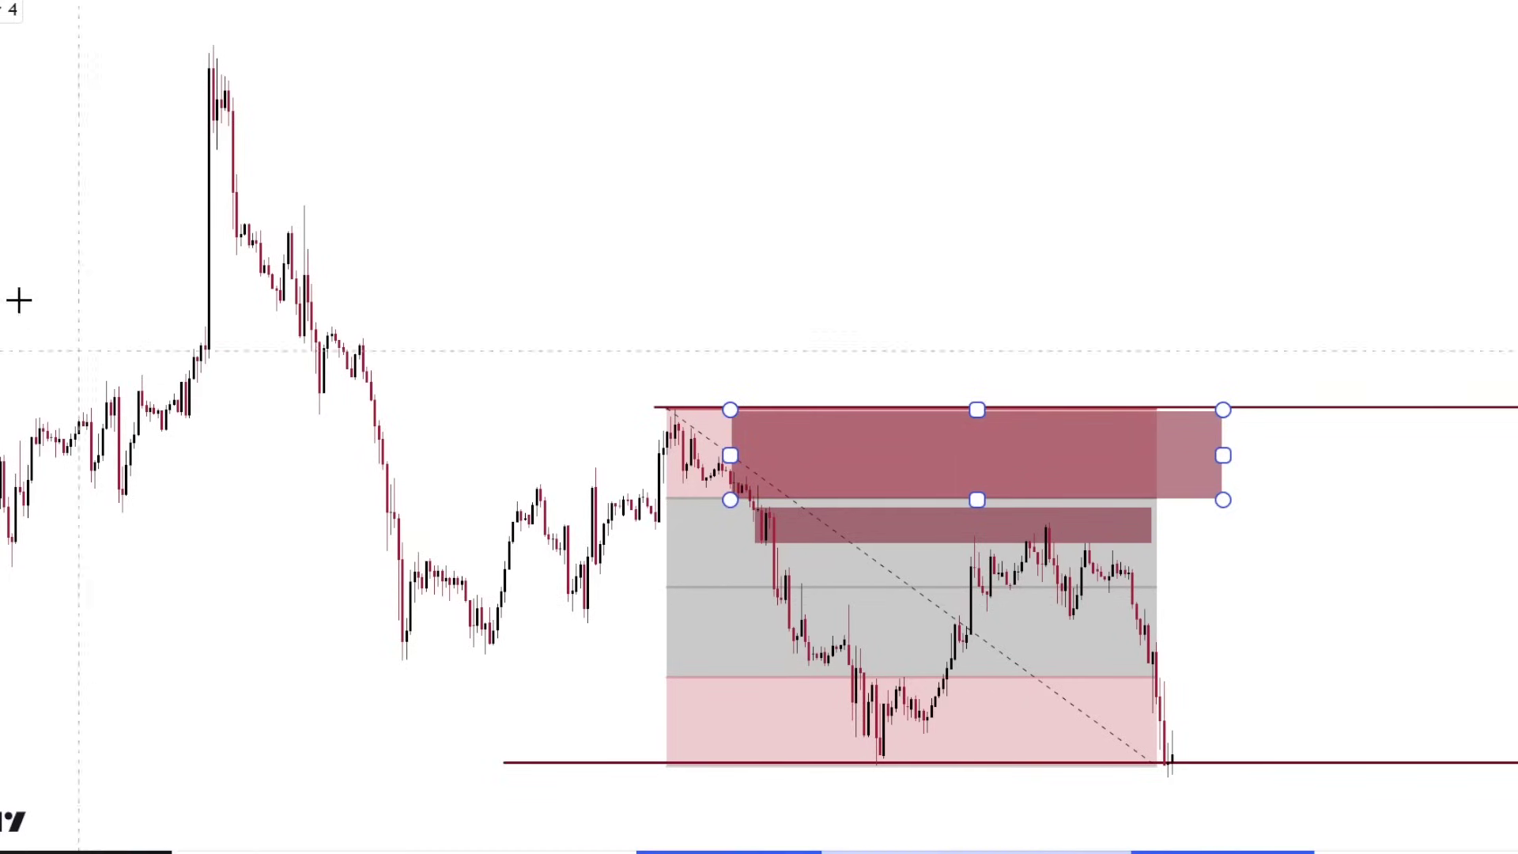
Circle the area around the retracement's midline with the brush, where the rally crosses it
left_click(9, 150)
left_click(108, 152)
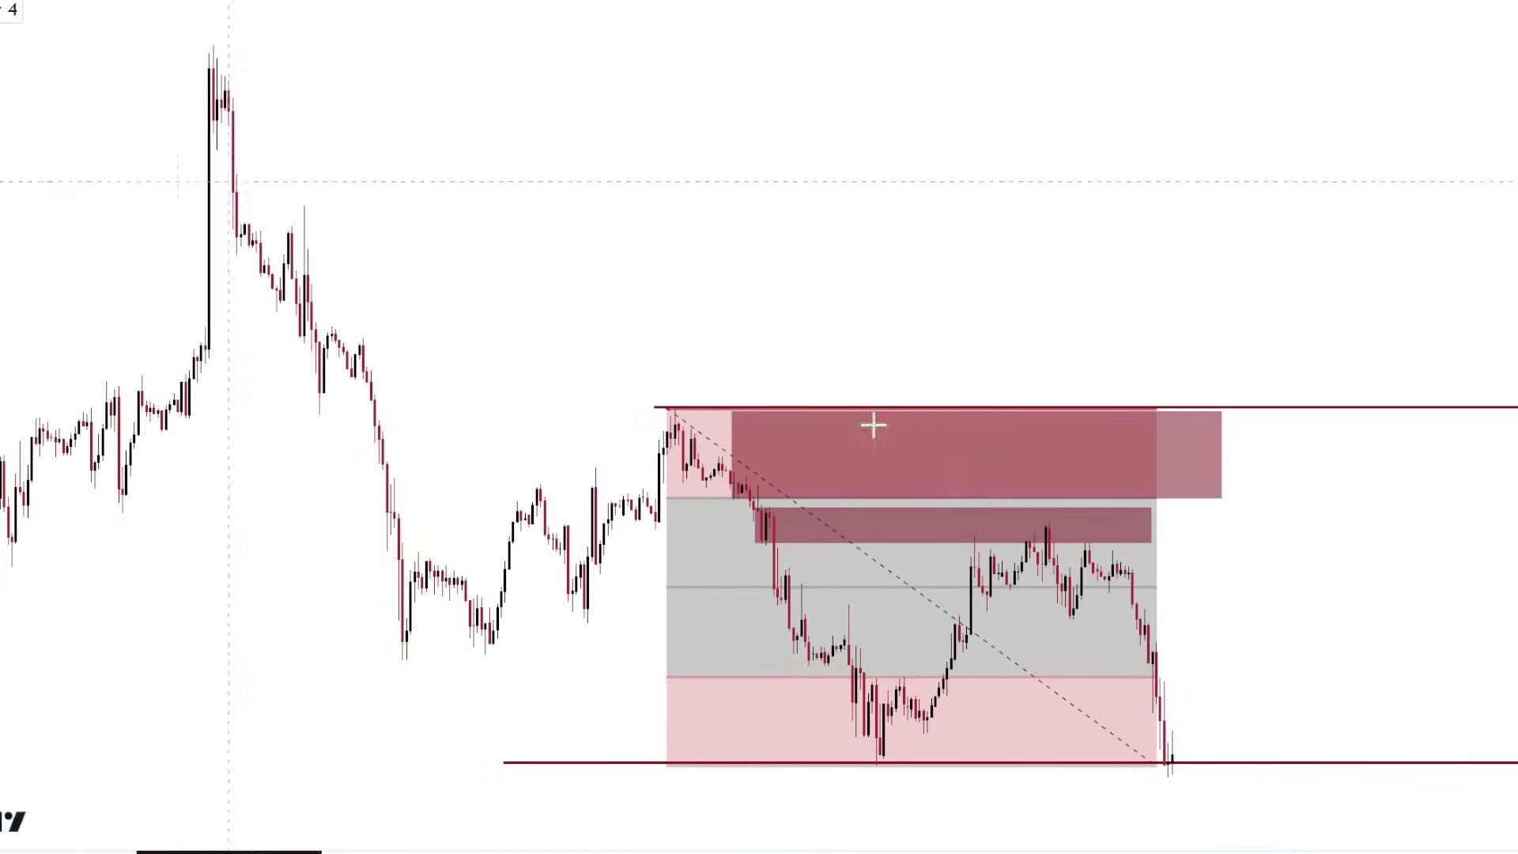
scroll(919, 677, "up", 3)
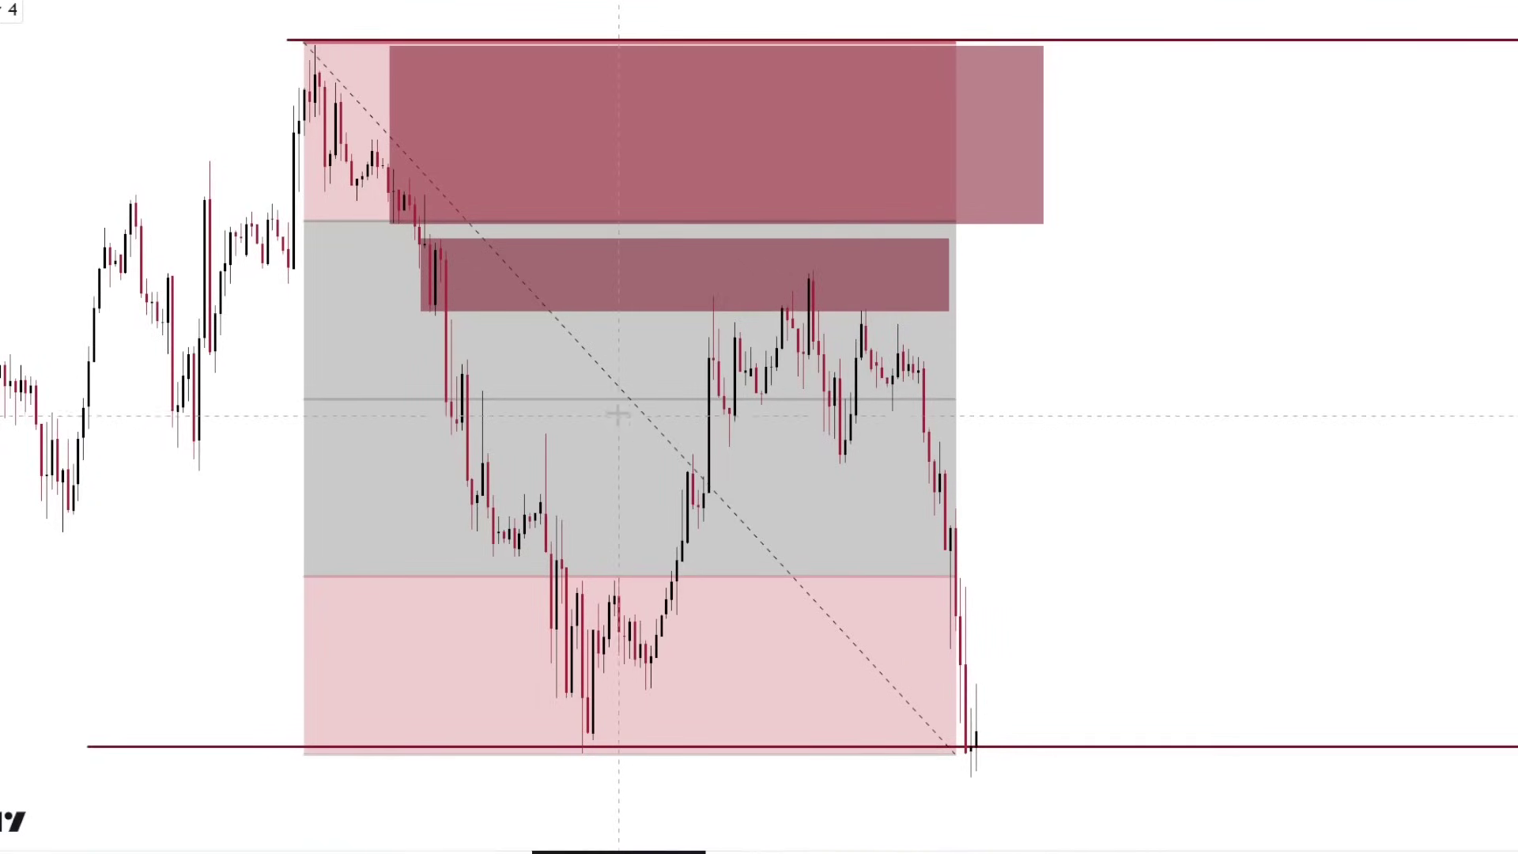
mouse_move(640, 412)
left_mouse_down()
mouse_move(673, 384)
mouse_move(767, 391)
mouse_move(687, 376)
left_mouse_up()
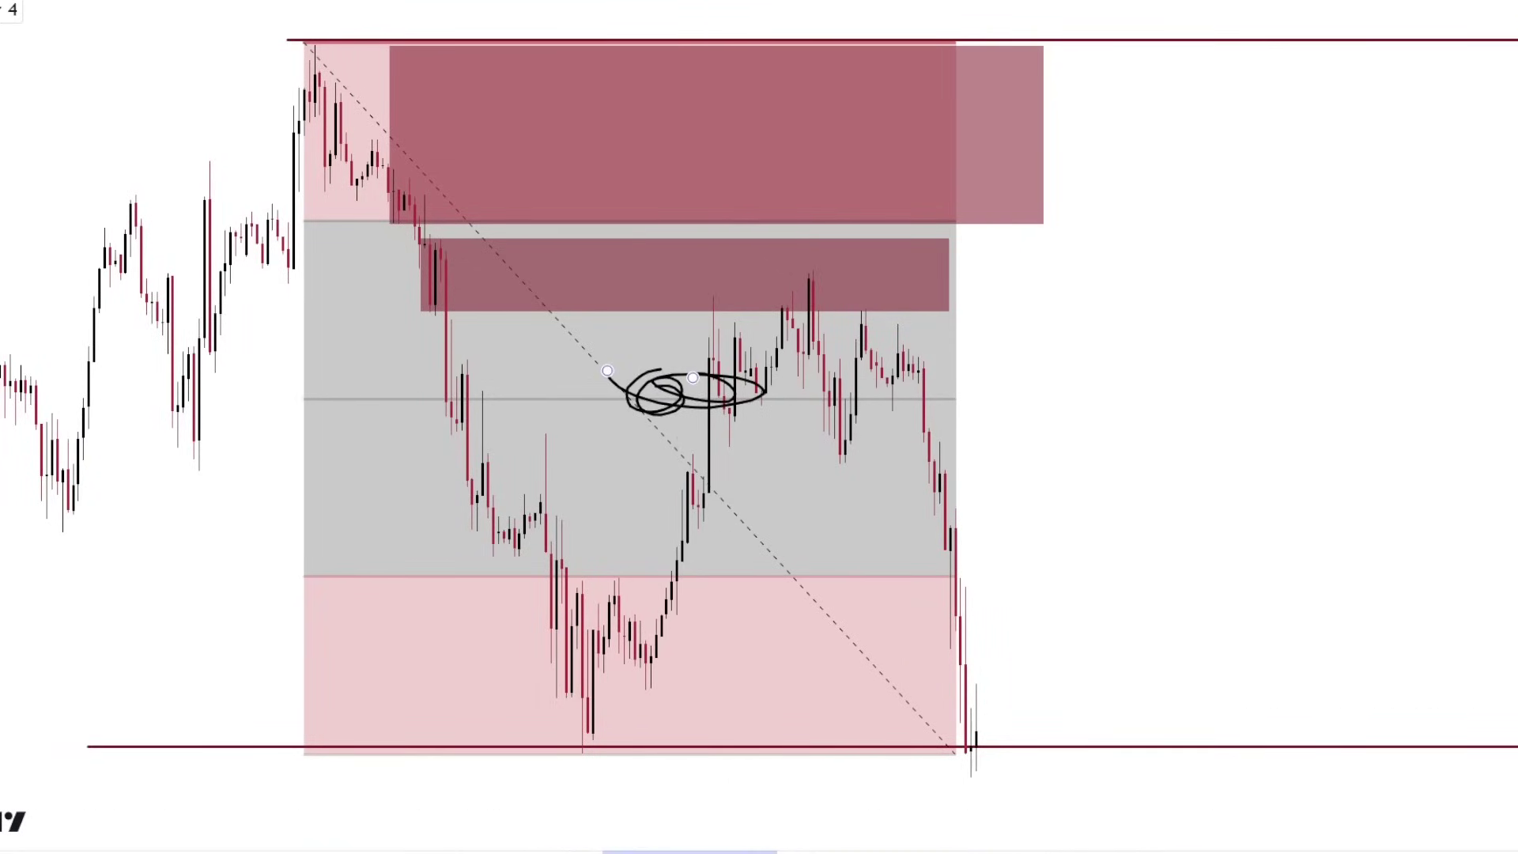